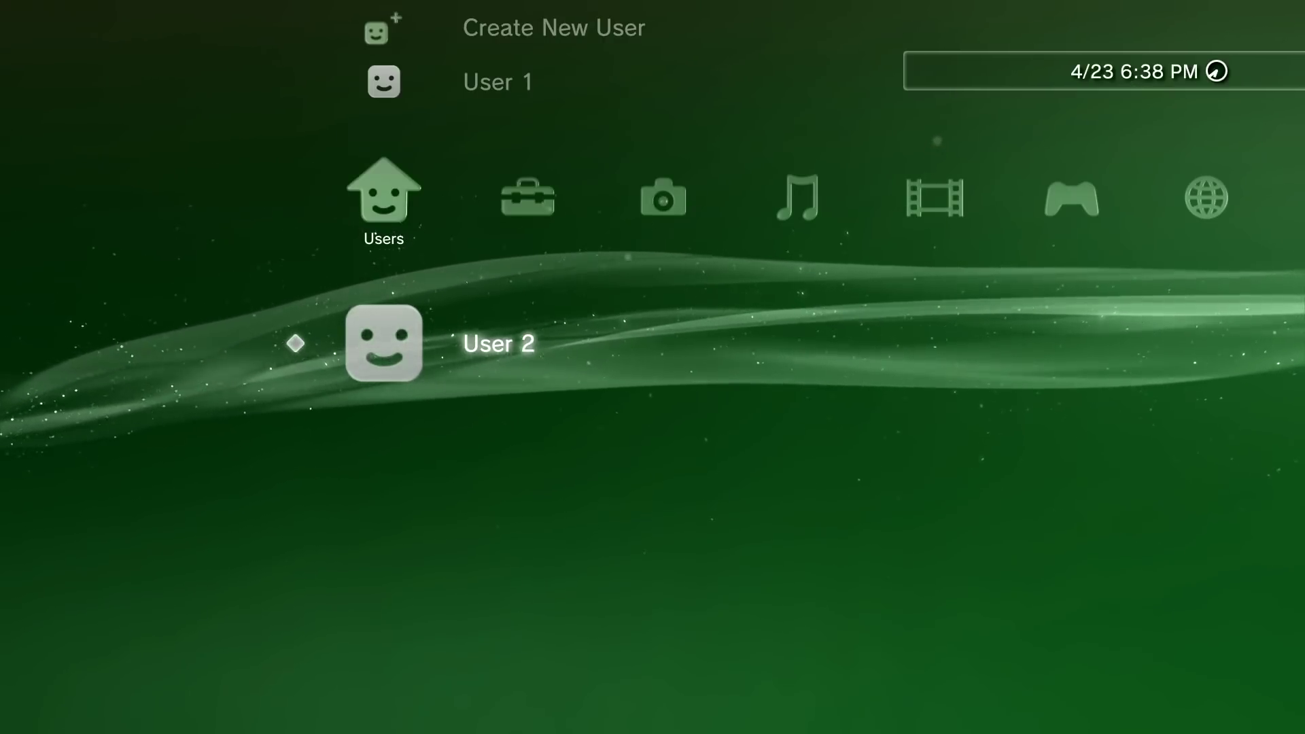
# - Open the PS3 system's Internet Browser
pyautogui.press('Up')
pyautogui.press('Up')
pyautogui.press('Down')
pyautogui.press('Down')
pyautogui.press('Right')
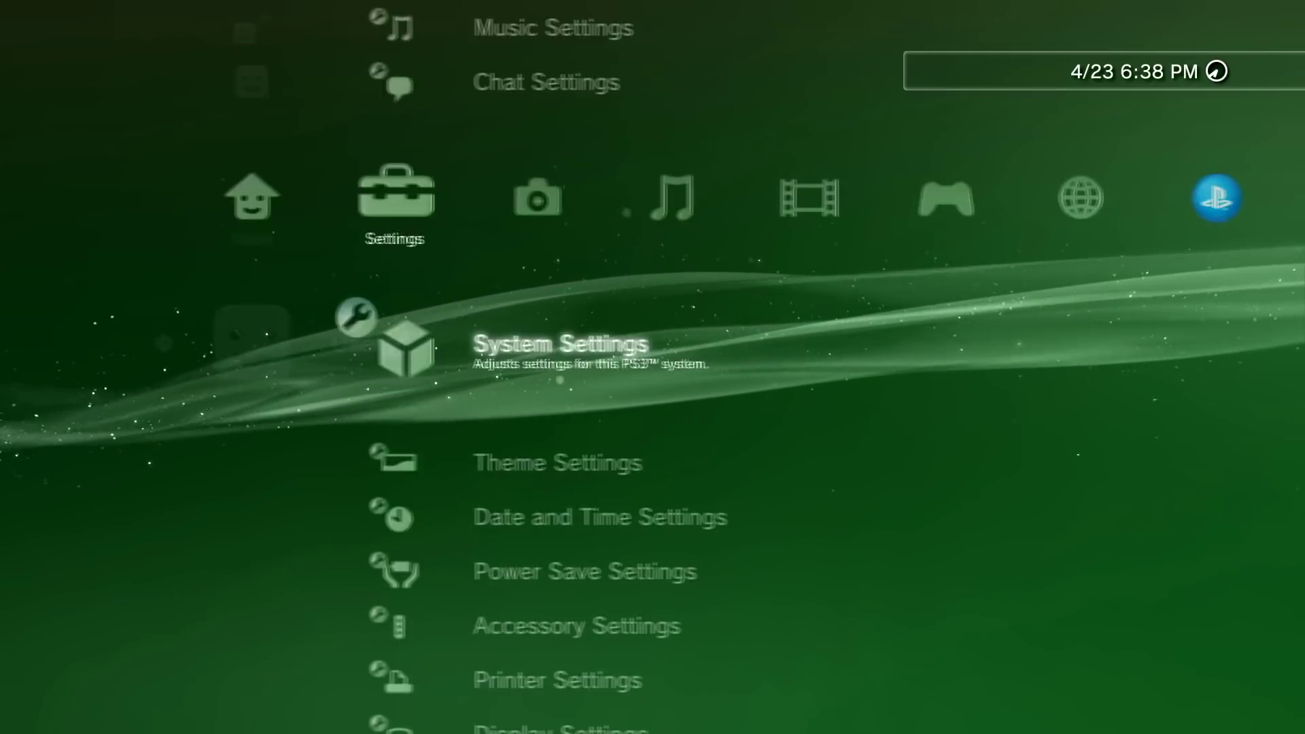
pyautogui.press('Right')
pyautogui.press('Right')
pyautogui.press('Right')
pyautogui.press('Right')
pyautogui.press('Right')
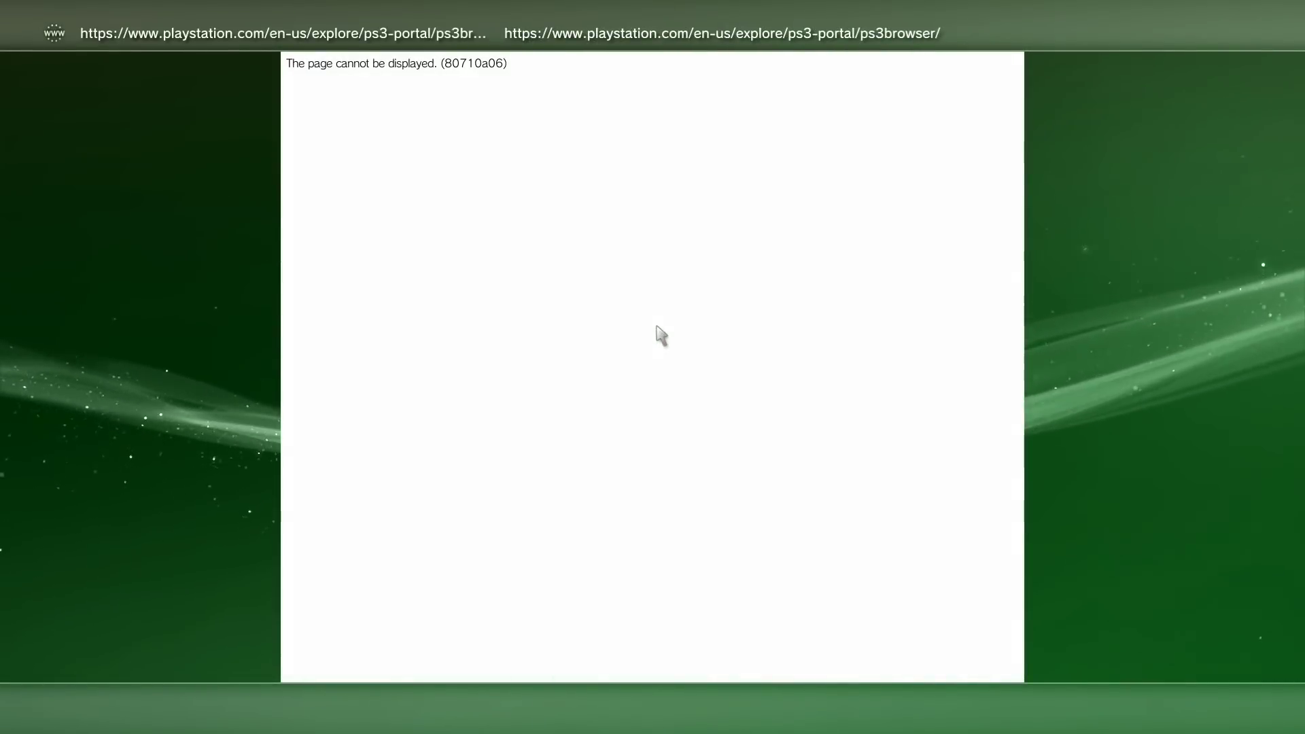
pyautogui.press('Menu')
pyautogui.press('Right')
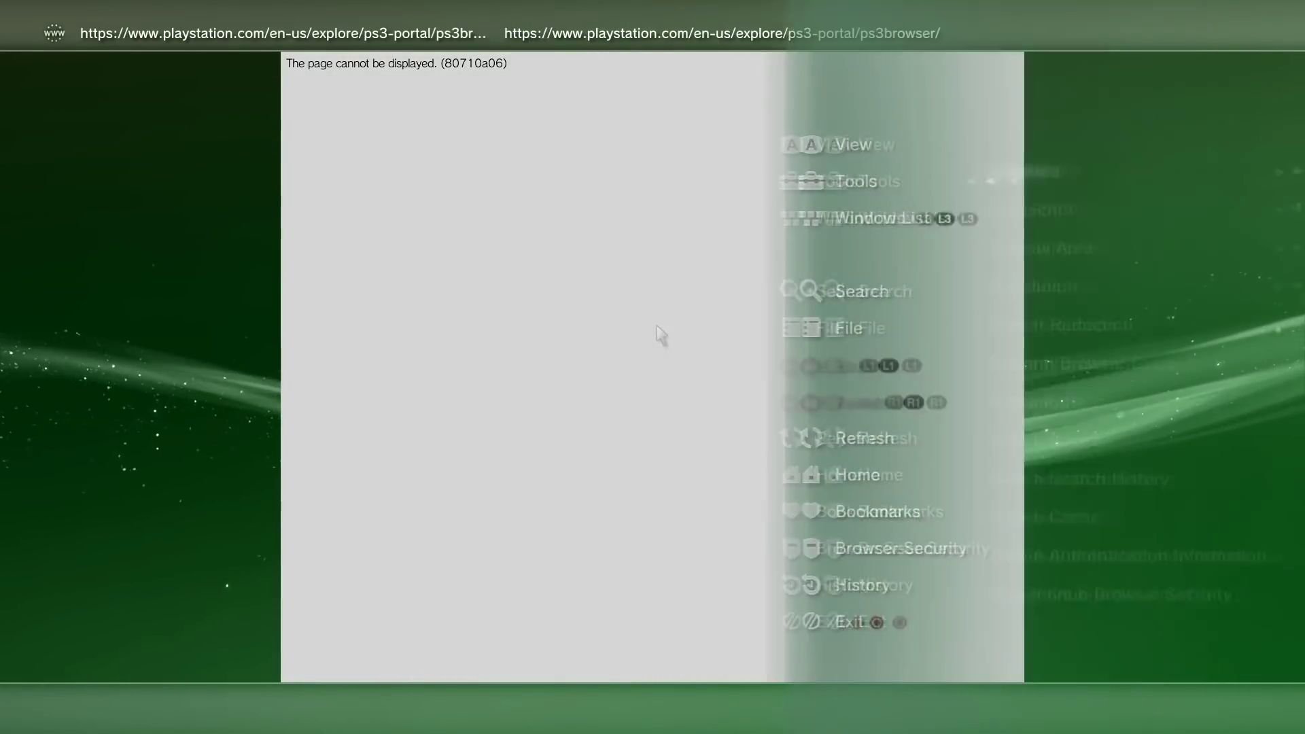
pyautogui.press('Right')
pyautogui.press('Escape')
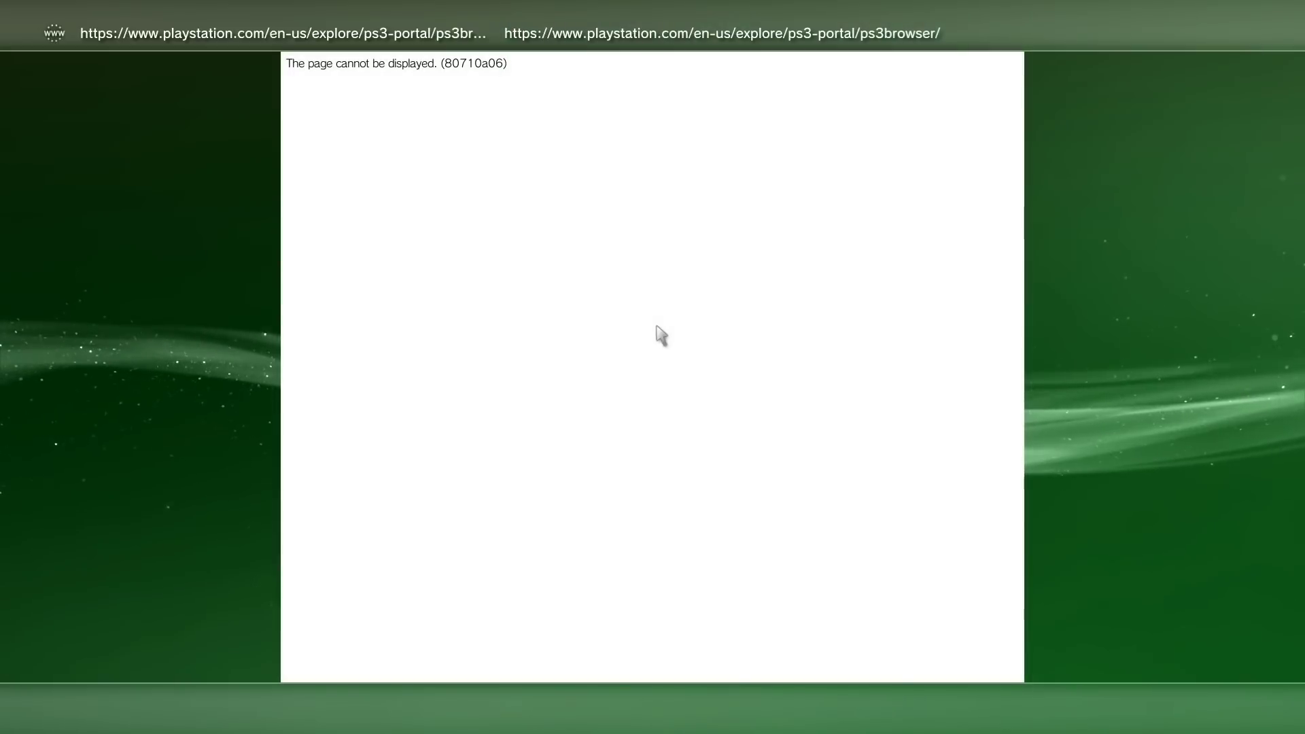
# - Delete all of the browser's cookies and confirm the deletion
pyautogui.press('Menu')
pyautogui.press('Right')
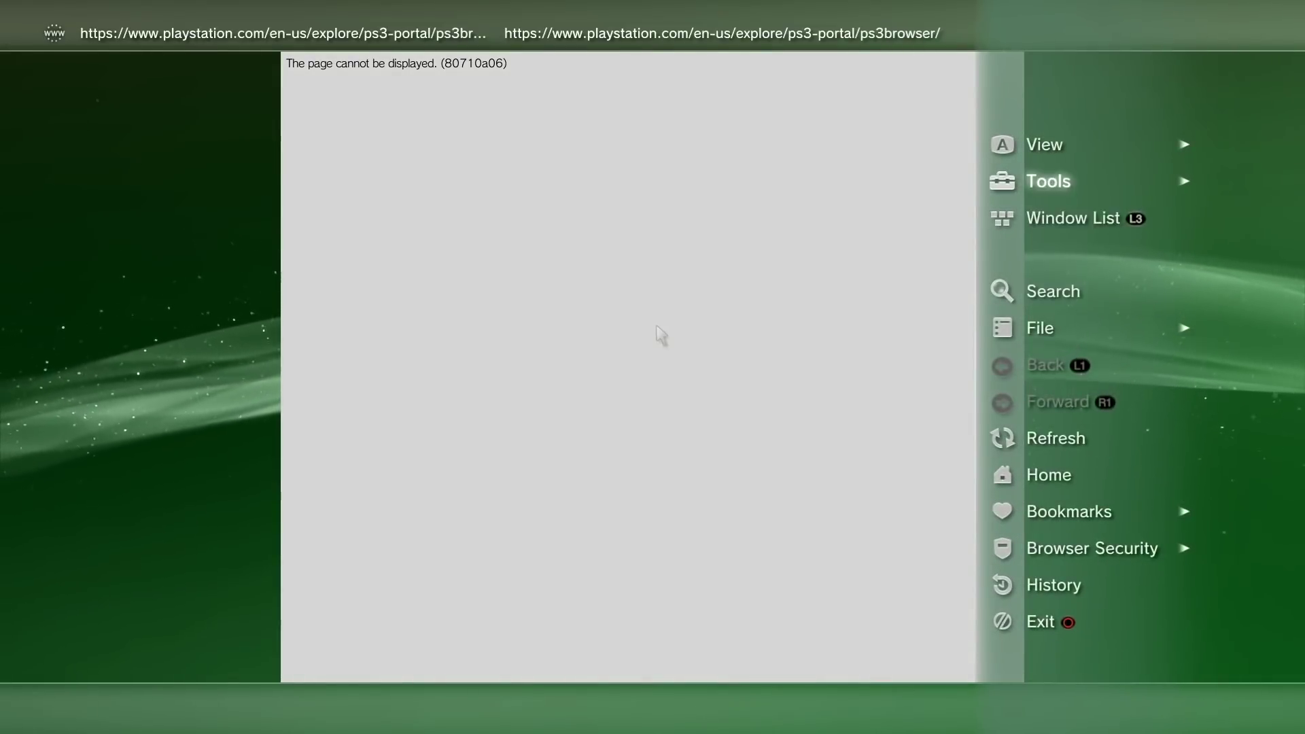
pyautogui.press('Right')
pyautogui.press('Down')
pyautogui.press('Down')
pyautogui.press('Down')
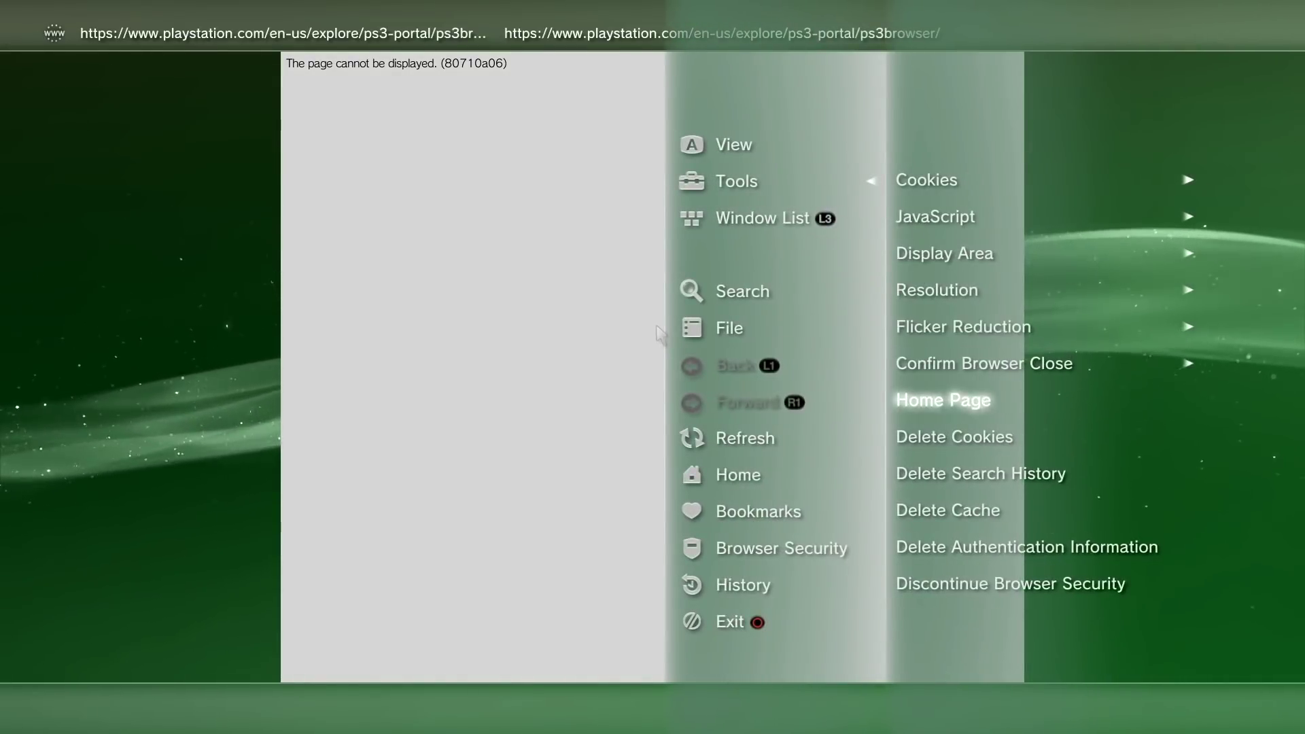
pyautogui.press('Return')
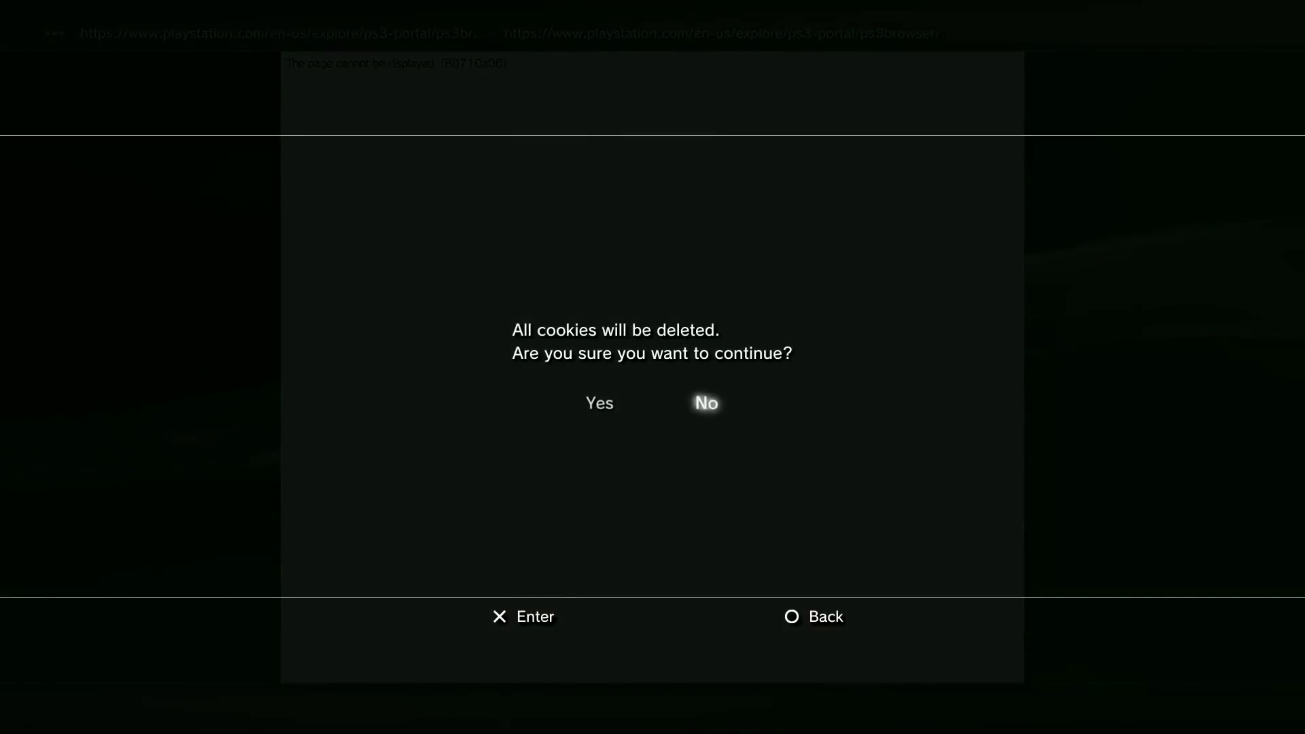
pyautogui.press('Left')
pyautogui.press('Return')
# - Delete the browser's entire search history and confirm the deletion
pyautogui.press('Menu')
pyautogui.press('Up')
pyautogui.press('Right')
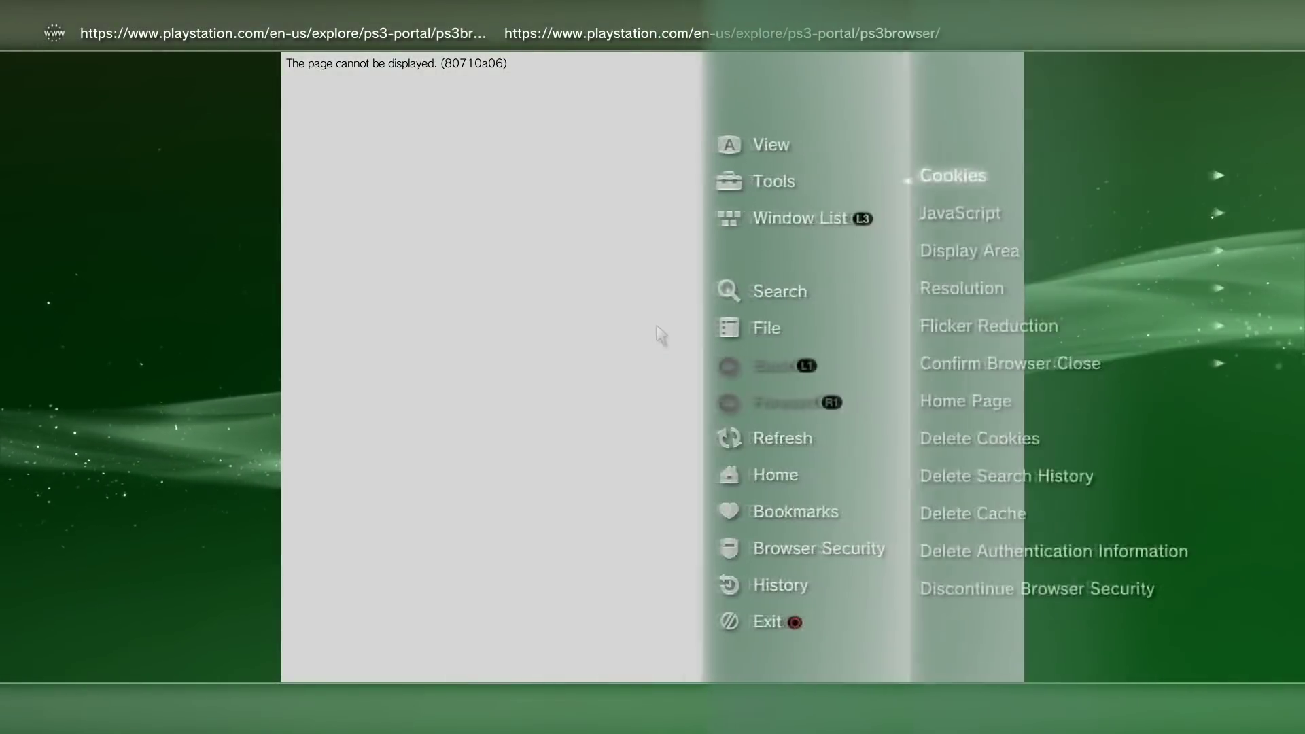
pyautogui.press('Down')
pyautogui.press('Down')
pyautogui.press('Return')
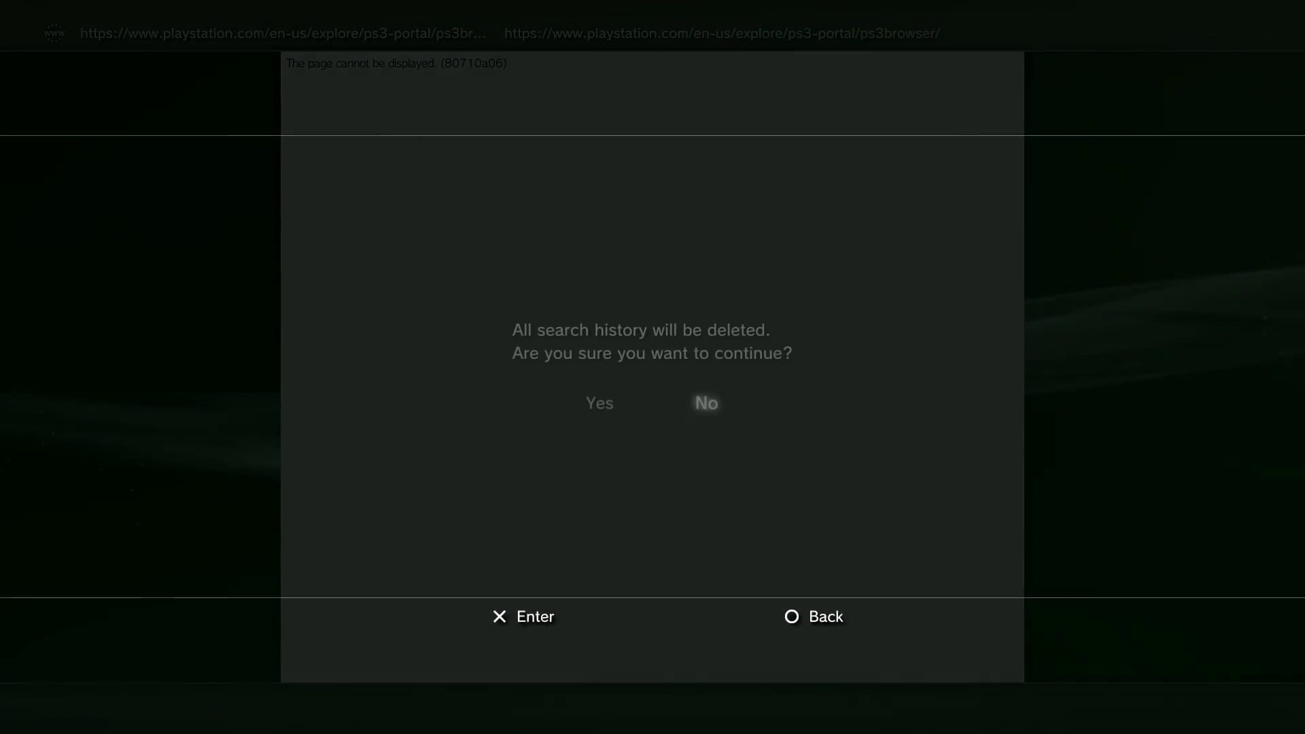
pyautogui.press('Left')
pyautogui.press('Return')
# - Delete the browser's cache and confirm the deletion
pyautogui.press('Menu')
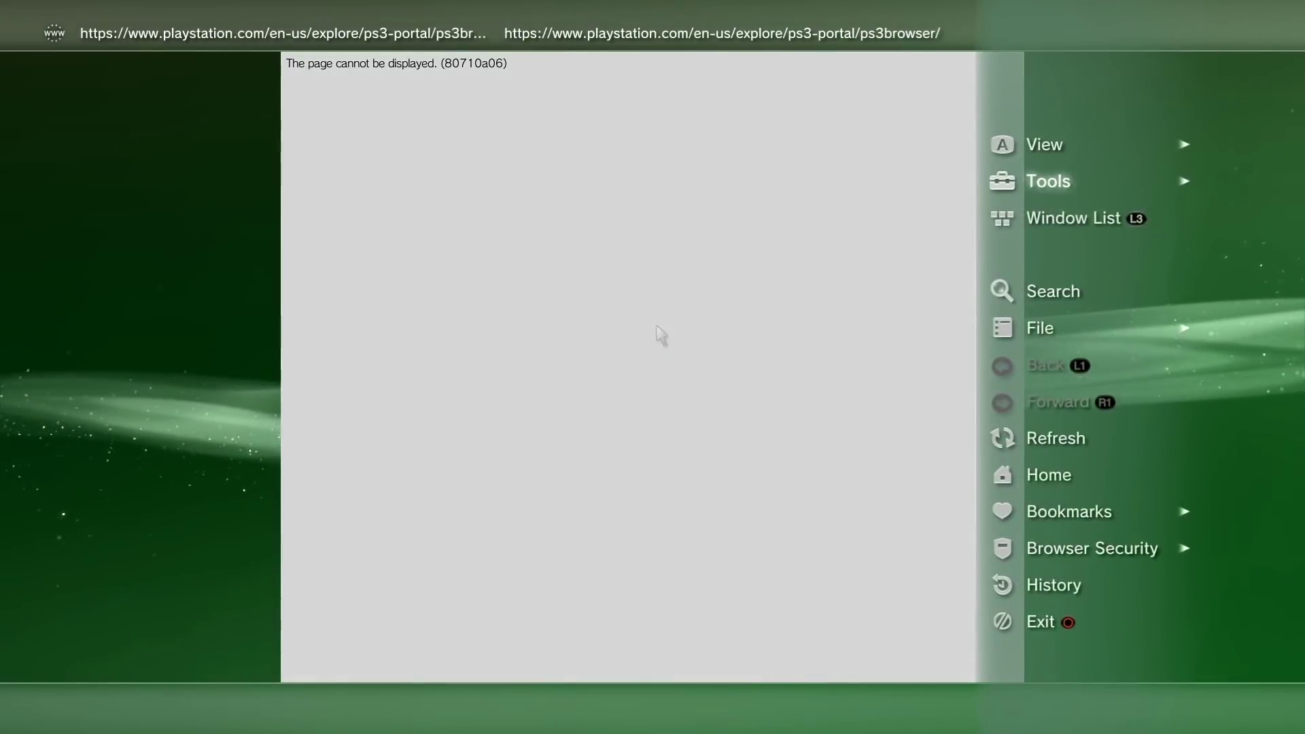
pyautogui.press('Right')
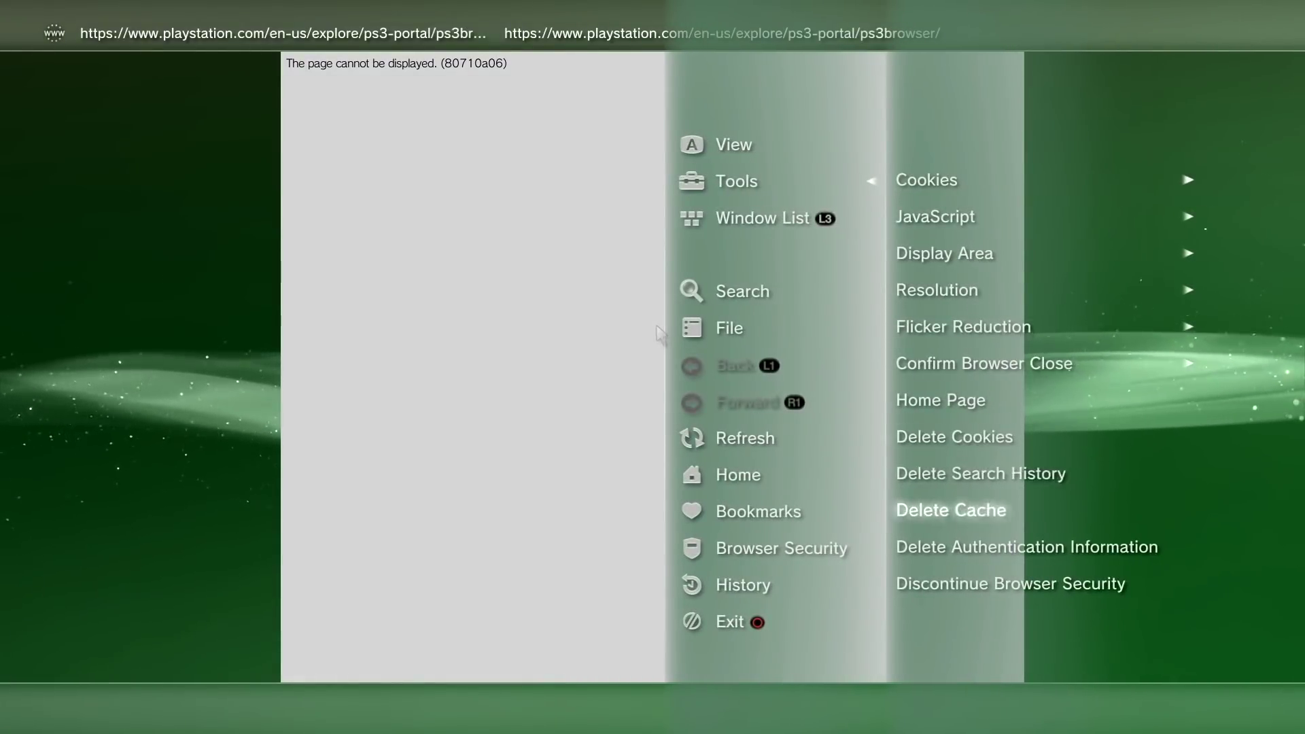
pyautogui.press('Return')
pyautogui.press('Left')
pyautogui.press('Return')
# - Delete the browser's stored authentication information and confirm the deletion
pyautogui.press('Menu')
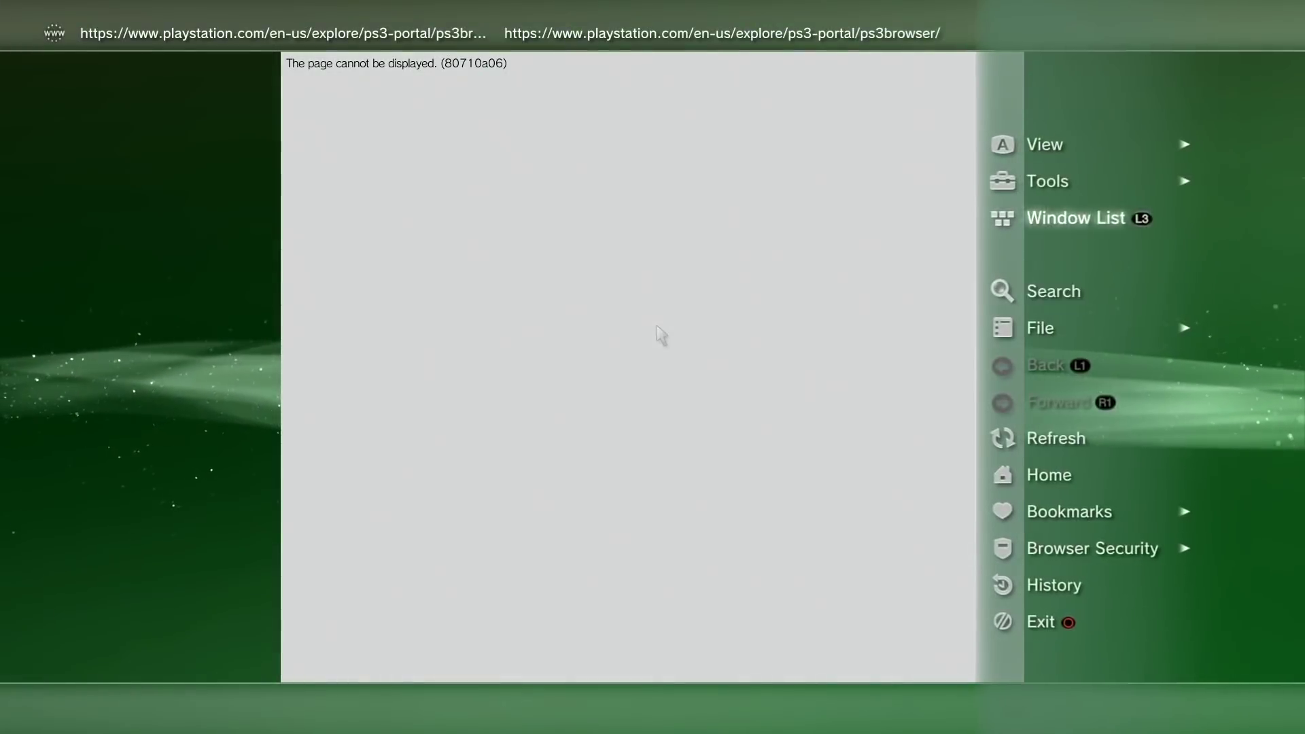
pyautogui.press('Up')
pyautogui.press('Right')
pyautogui.press('Down')
pyautogui.press('Down')
pyautogui.press('Down')
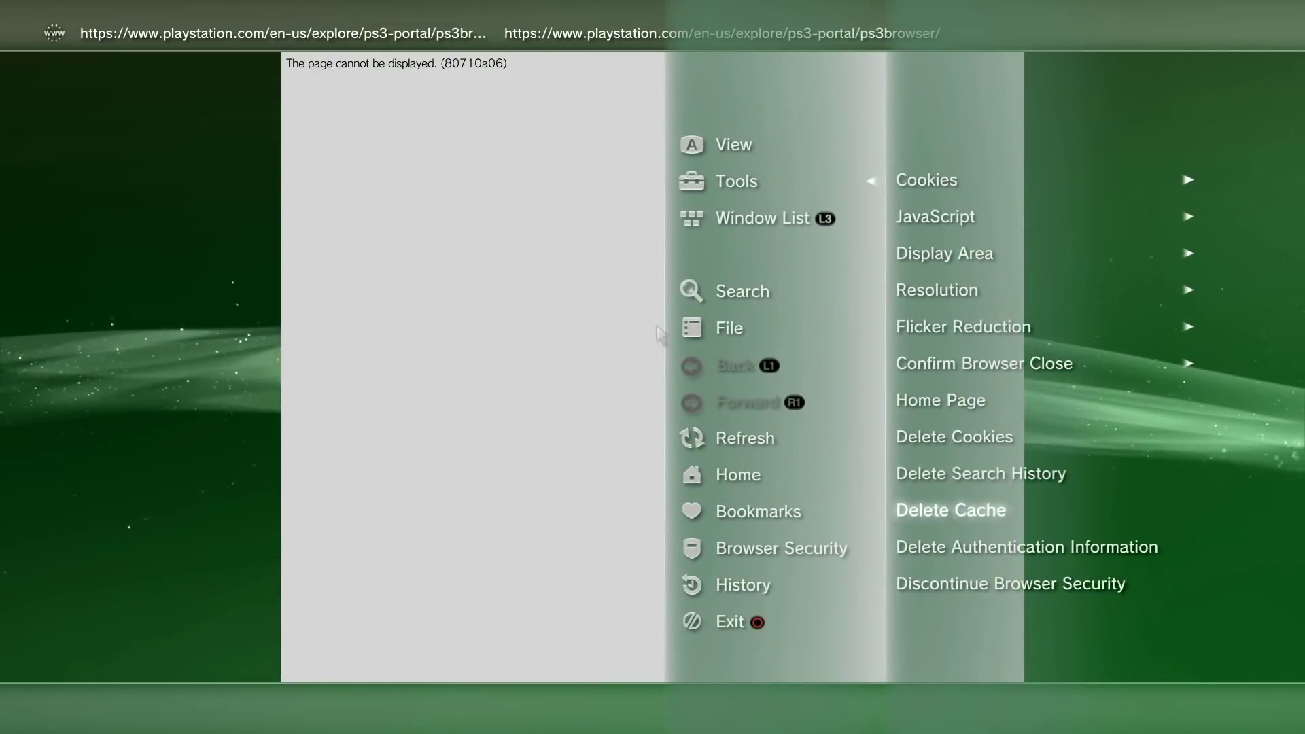
pyautogui.press('Down')
pyautogui.press('Return')
pyautogui.press('Return')
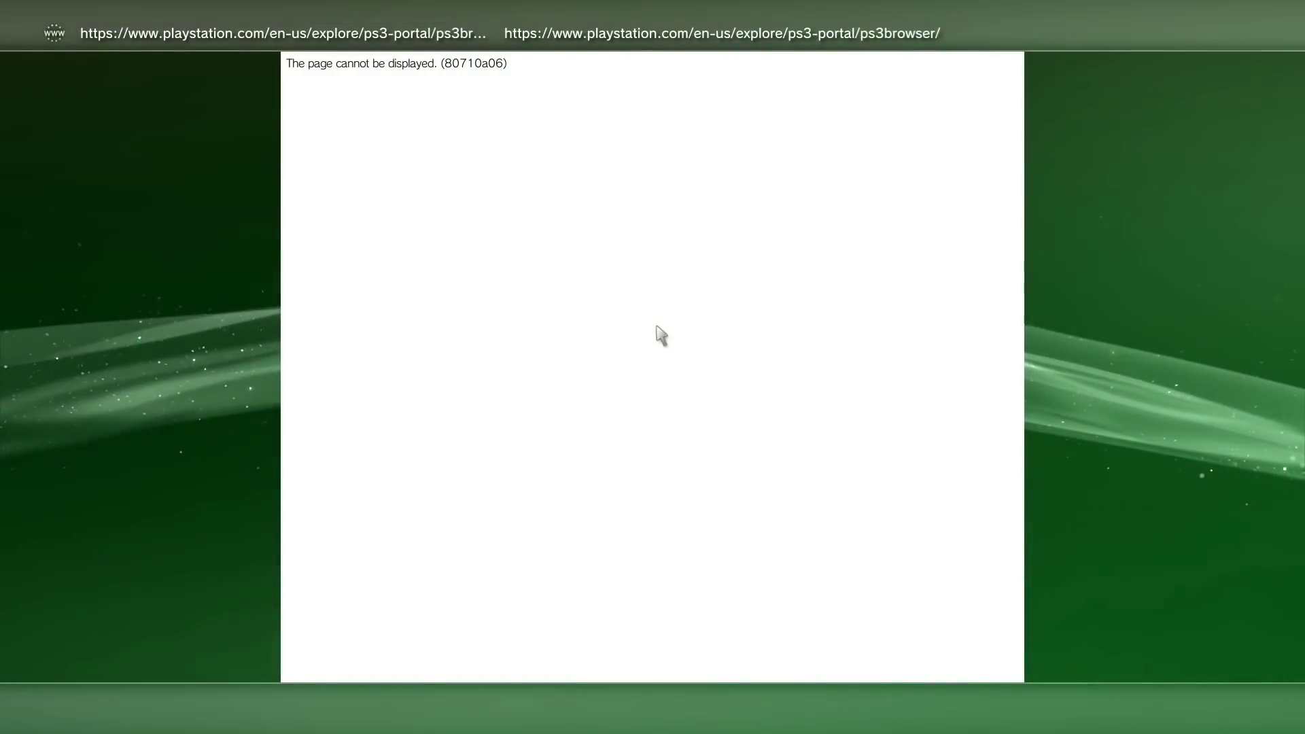
# - Set the browser's home page to a blank page (about:blank), then close and reopen the browser
pyautogui.press('Escape')
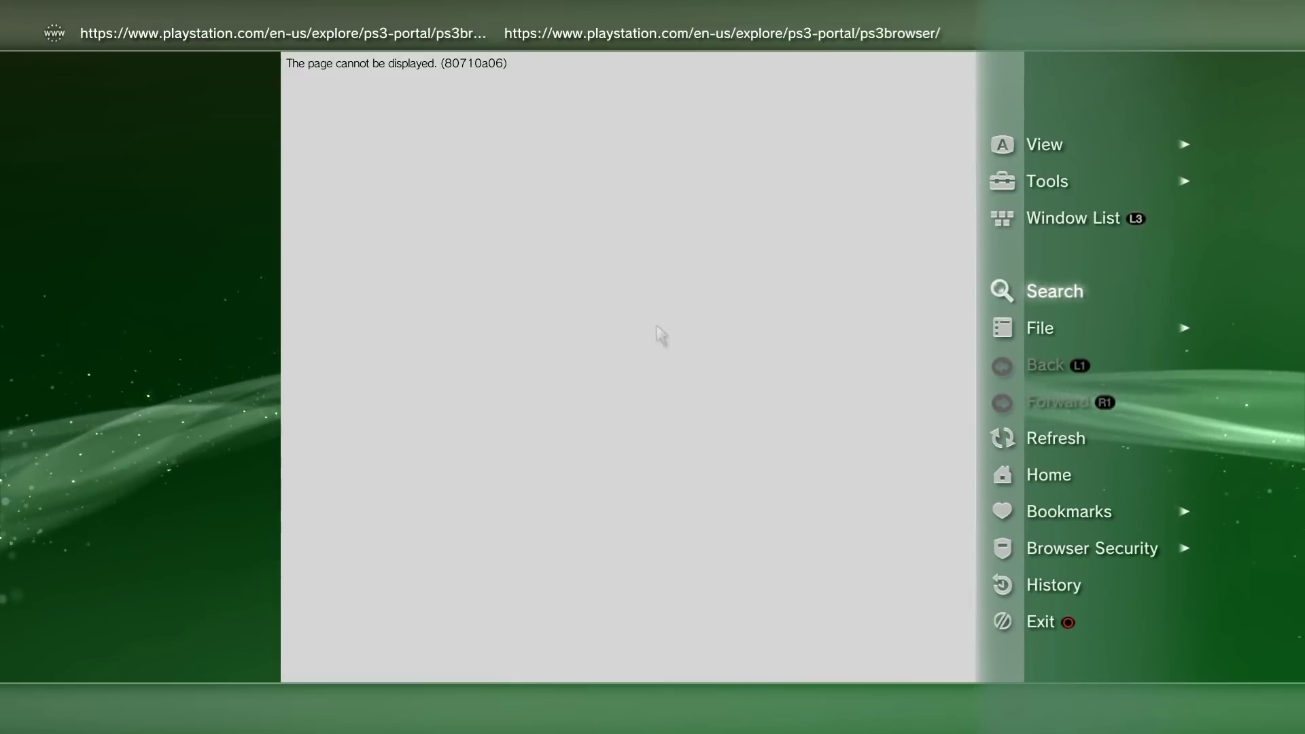
pyautogui.press('Up')
pyautogui.press('Right')
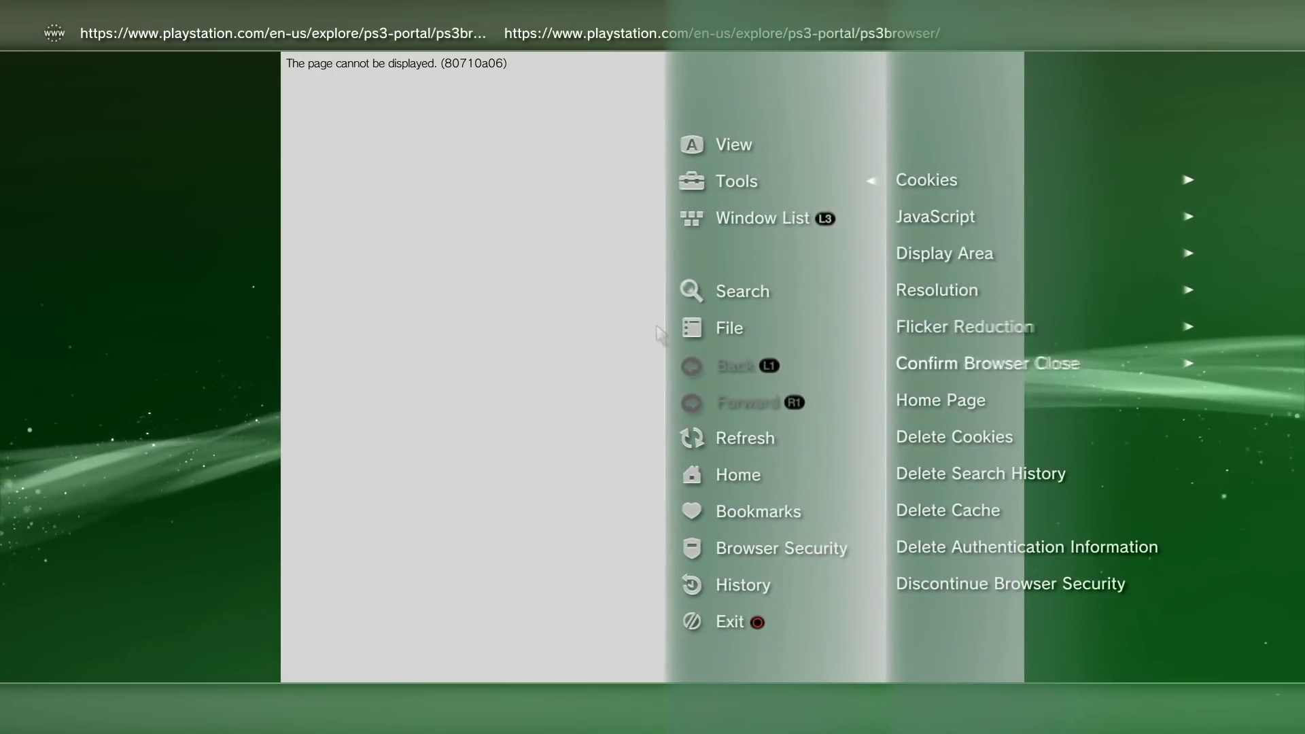
pyautogui.press('Down')
pyautogui.press('Return')
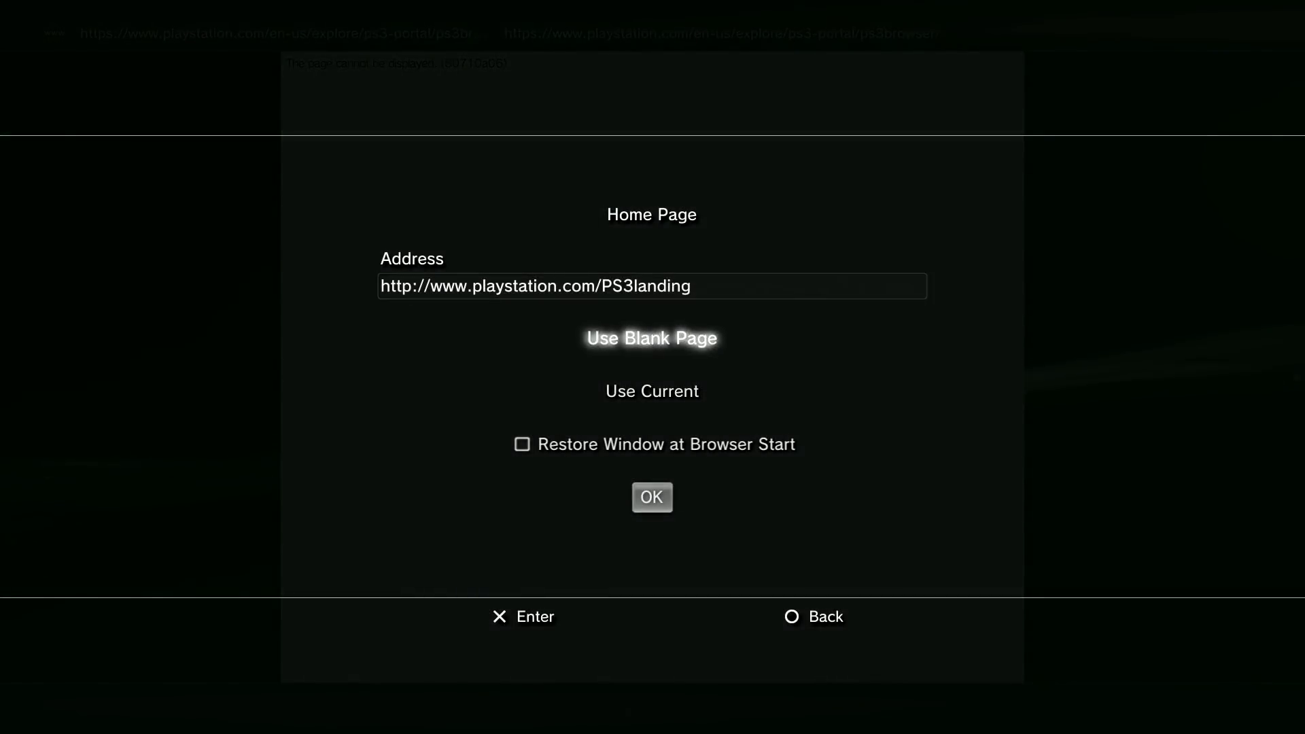
pyautogui.press('Return')
pyautogui.press('Down')
pyautogui.press('Down')
pyautogui.press('Down')
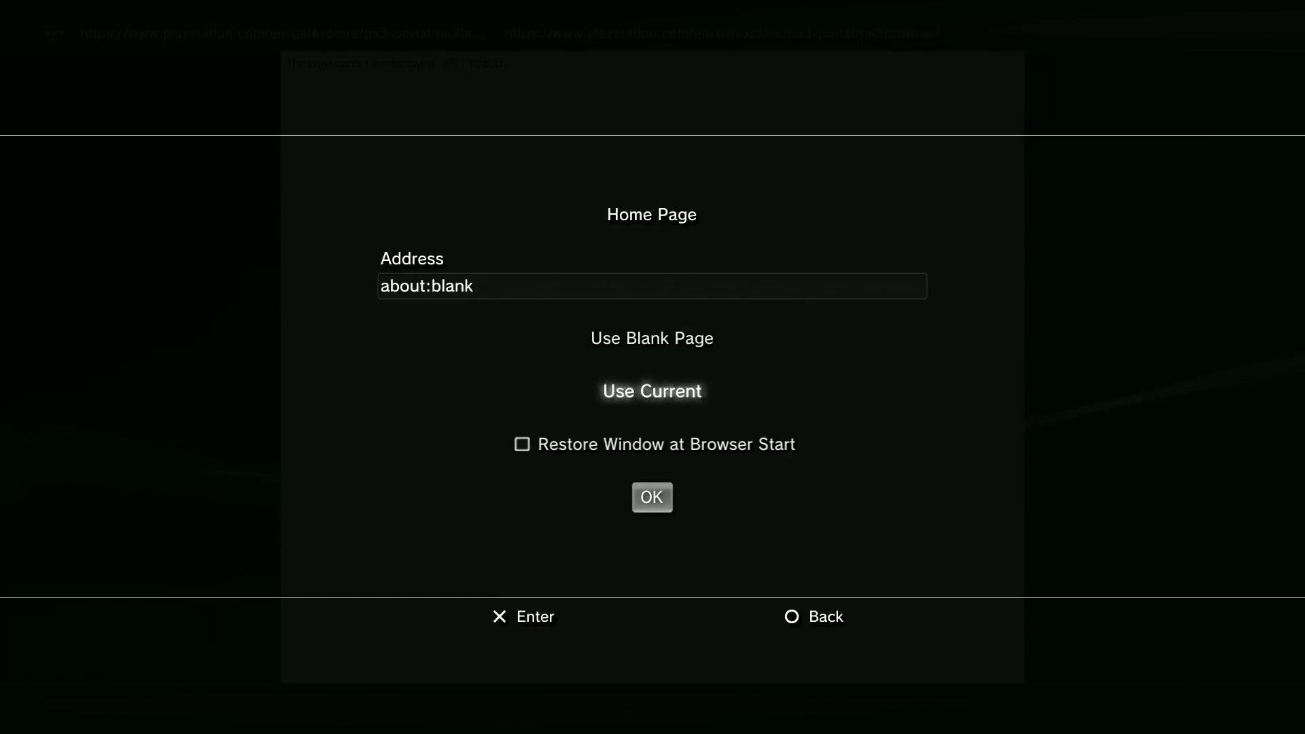
pyautogui.press('Return')
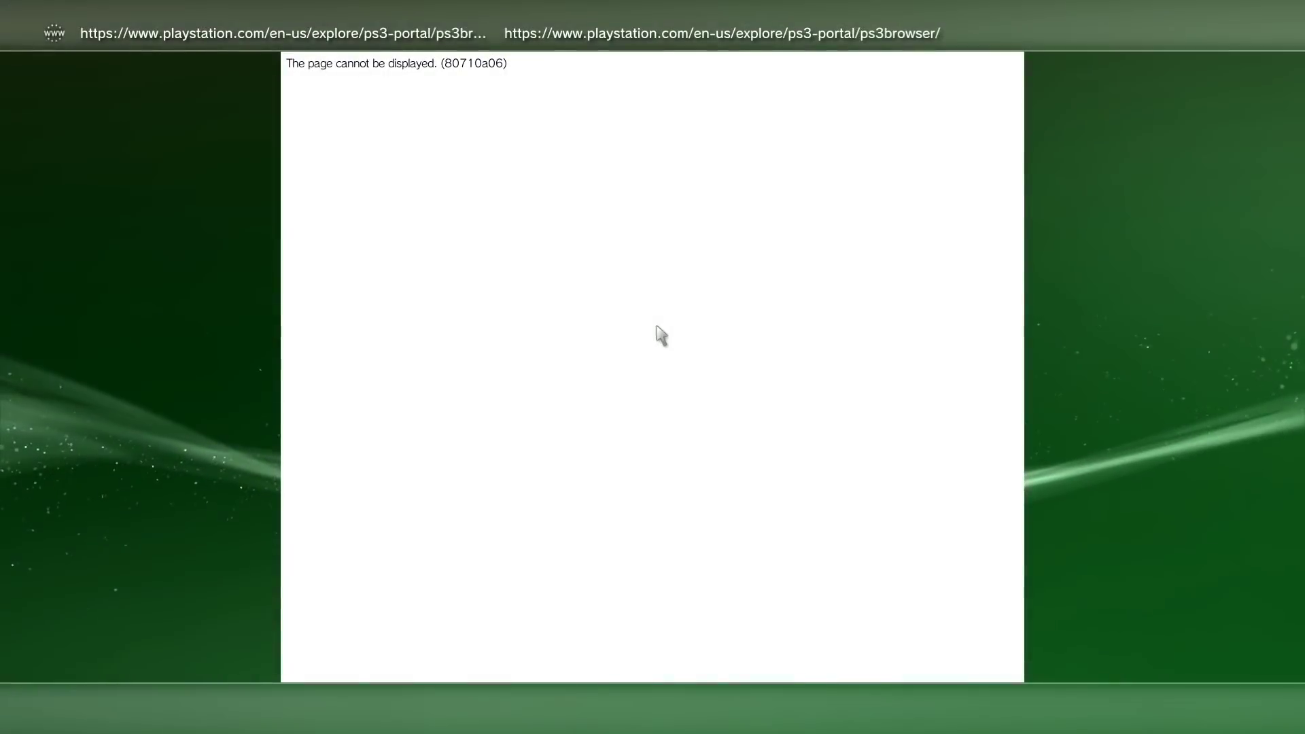
pyautogui.press('Escape')
pyautogui.press('Return')
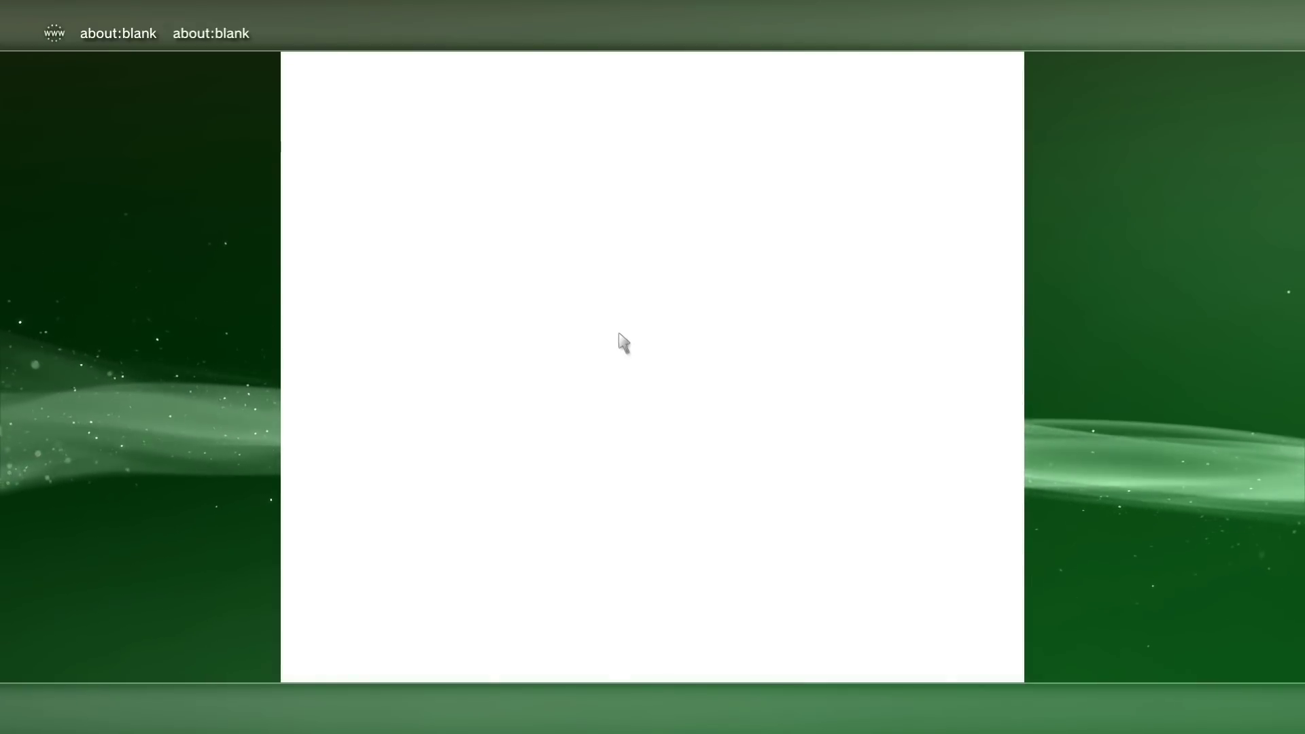
# - Search the internet for "ps3xploit.com"
pyautogui.press('Return')
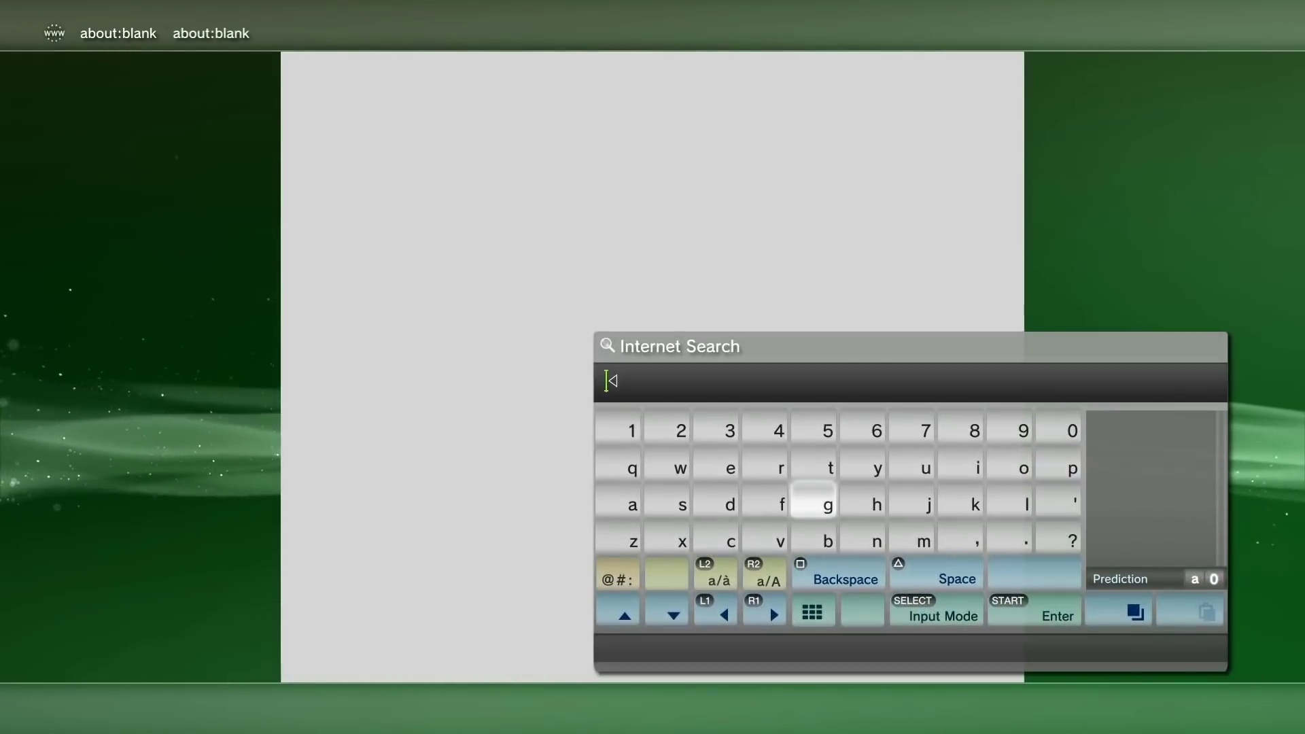
pyautogui.press('Right')
pyautogui.press('Right')
pyautogui.press('Right')
pyautogui.press('Return')
pyautogui.press('Left')
pyautogui.press('Left')
pyautogui.press('Left')
pyautogui.press('Left')
pyautogui.press('Left')
pyautogui.press('Left')
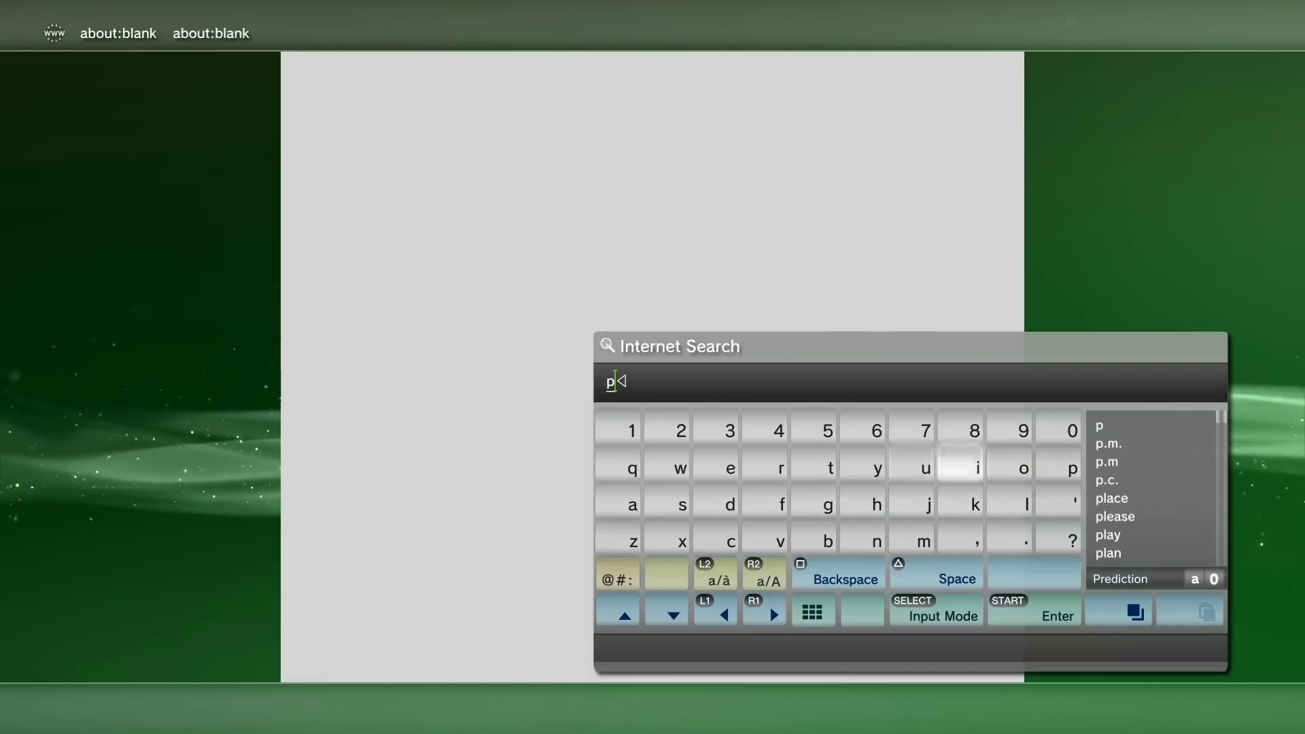
pyautogui.press('Down')
pyautogui.press('Return')
pyautogui.press('Right')
pyautogui.press('Up')
pyautogui.press('Up')
pyautogui.press('Return')
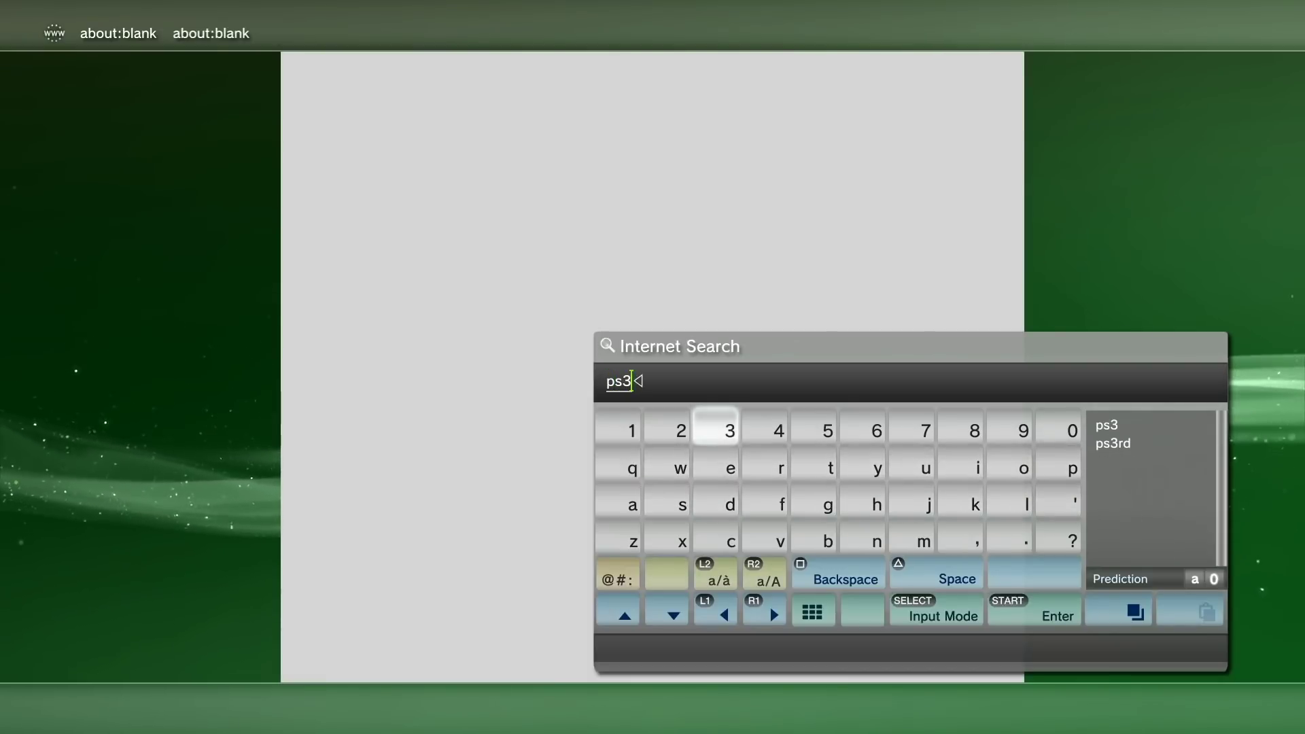
pyautogui.press('Down')
pyautogui.press('Down')
pyautogui.press('Right')
pyautogui.press('Right')
pyautogui.press('Right')
pyautogui.press('Right')
pyautogui.press('Right')
pyautogui.press('Right')
pyautogui.press('Right')
pyautogui.press('Right')
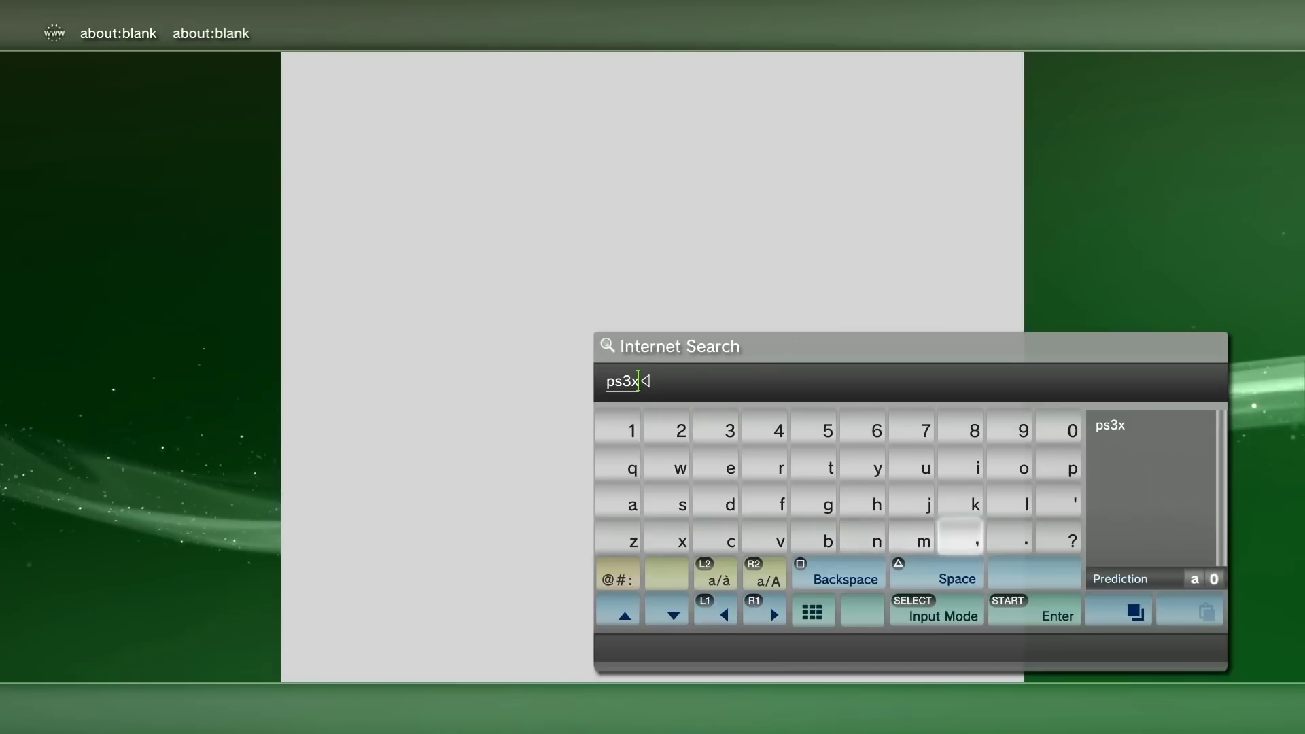
pyautogui.press('Up')
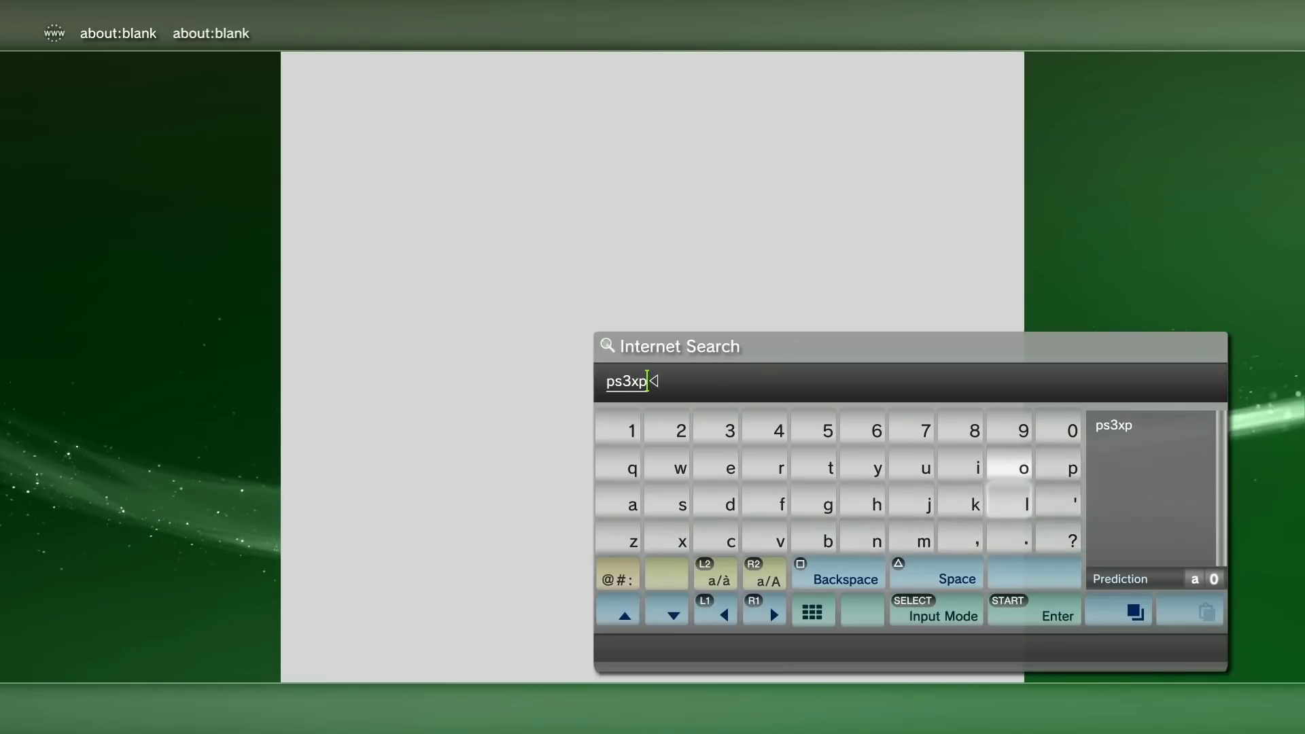
pyautogui.press('Left')
pyautogui.press('Left')
pyautogui.press('Return')
pyautogui.press('Right')
pyautogui.press('Right')
pyautogui.press('Right')
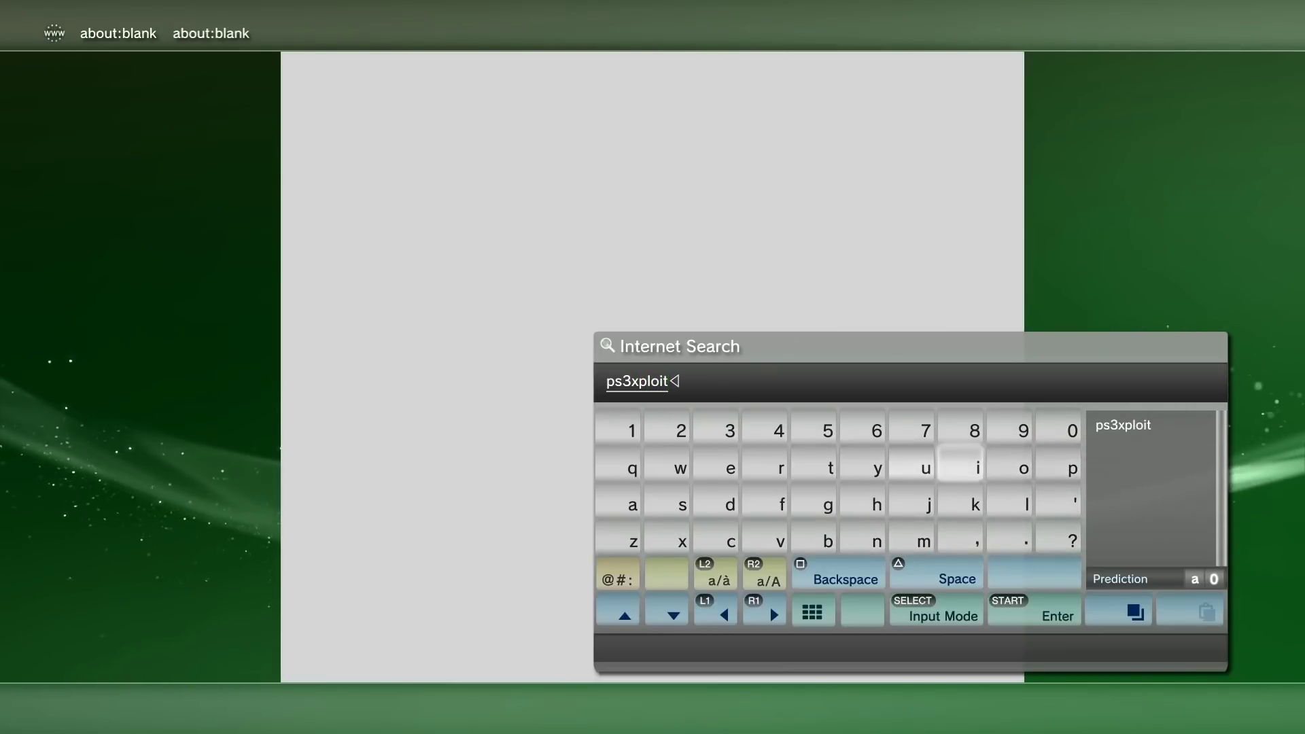
pyautogui.press('Right')
pyautogui.press('Right')
pyautogui.press('Down')
pyautogui.press('Left')
pyautogui.press('Left')
pyautogui.press('Left')
pyautogui.press('Left')
pyautogui.press('Left')
pyautogui.press('Left')
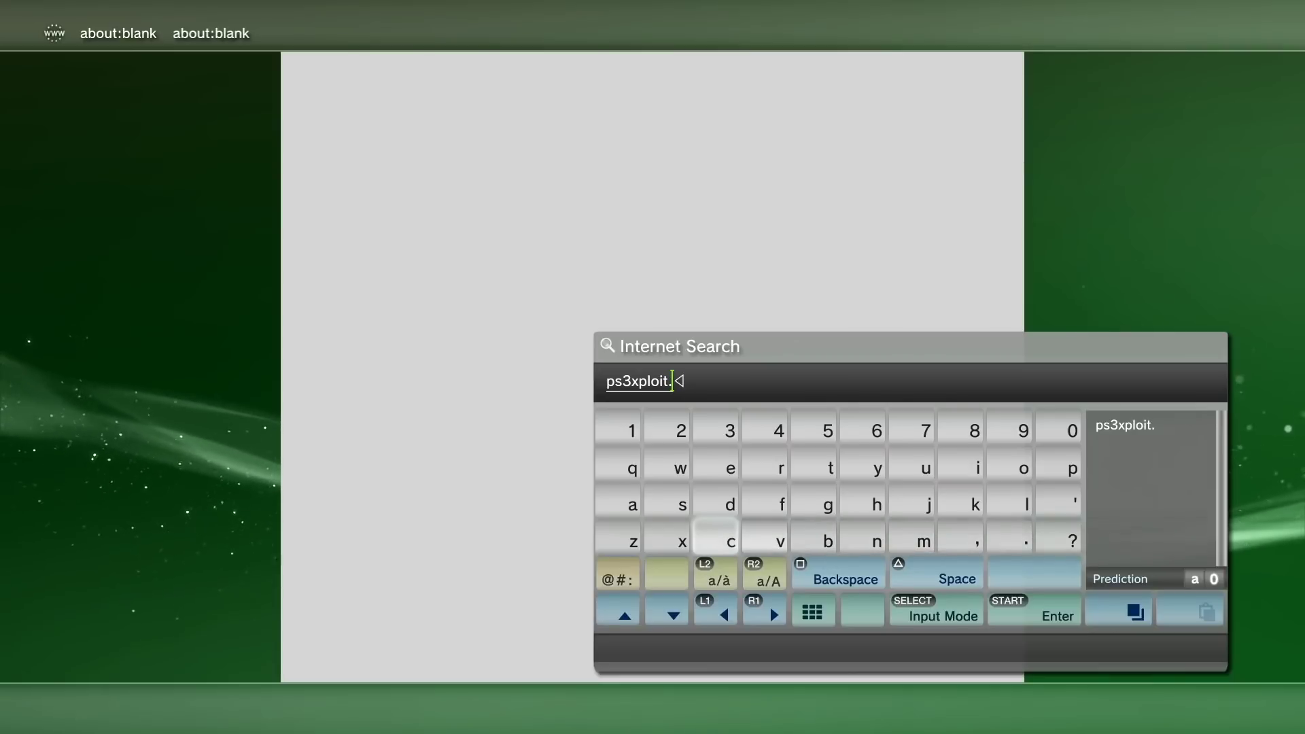
pyautogui.press('Return')
pyautogui.press('Right')
pyautogui.press('Right')
pyautogui.press('Right')
pyautogui.press('Right')
pyautogui.press('Right')
pyautogui.press('Right')
pyautogui.press('Up')
pyautogui.press('Up')
pyautogui.press('Return')
pyautogui.press('Left')
pyautogui.press('Left')
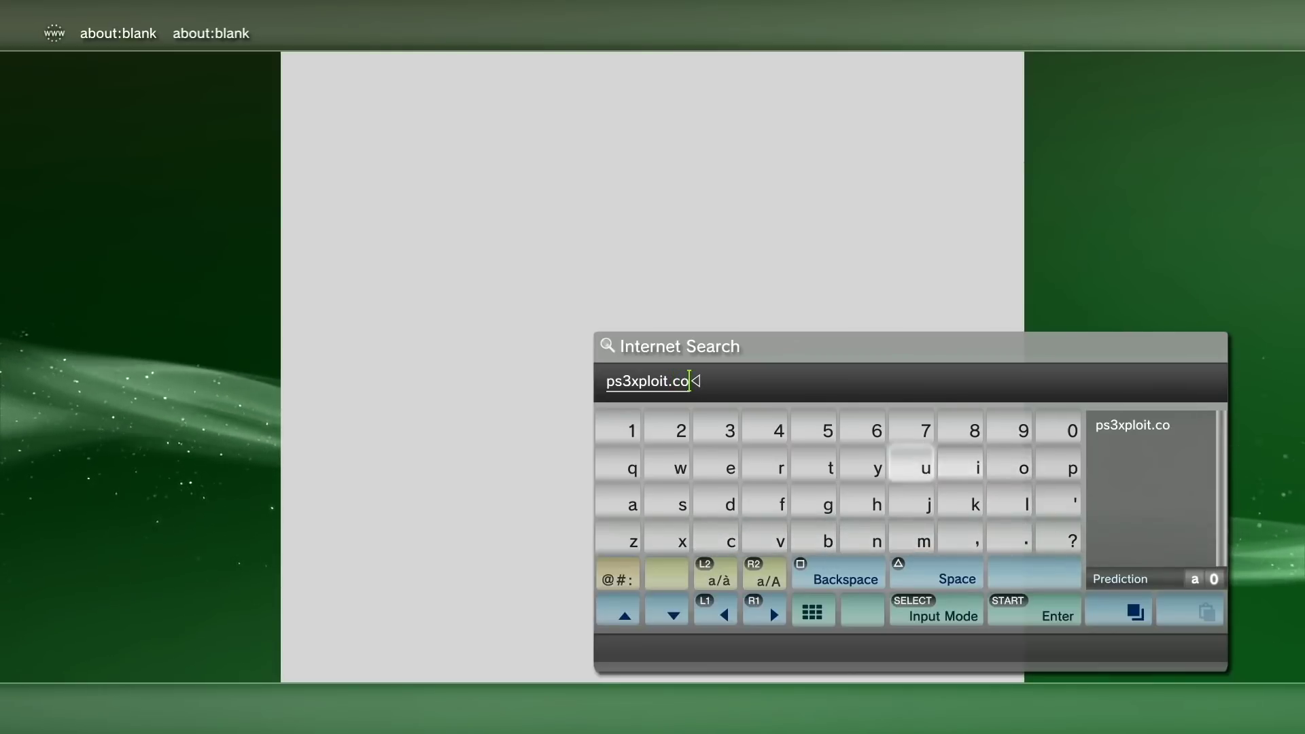
pyautogui.press('Down')
pyautogui.press('Down')
pyautogui.press('Left')
pyautogui.press('Left')
pyautogui.press('Left')
pyautogui.press('Left')
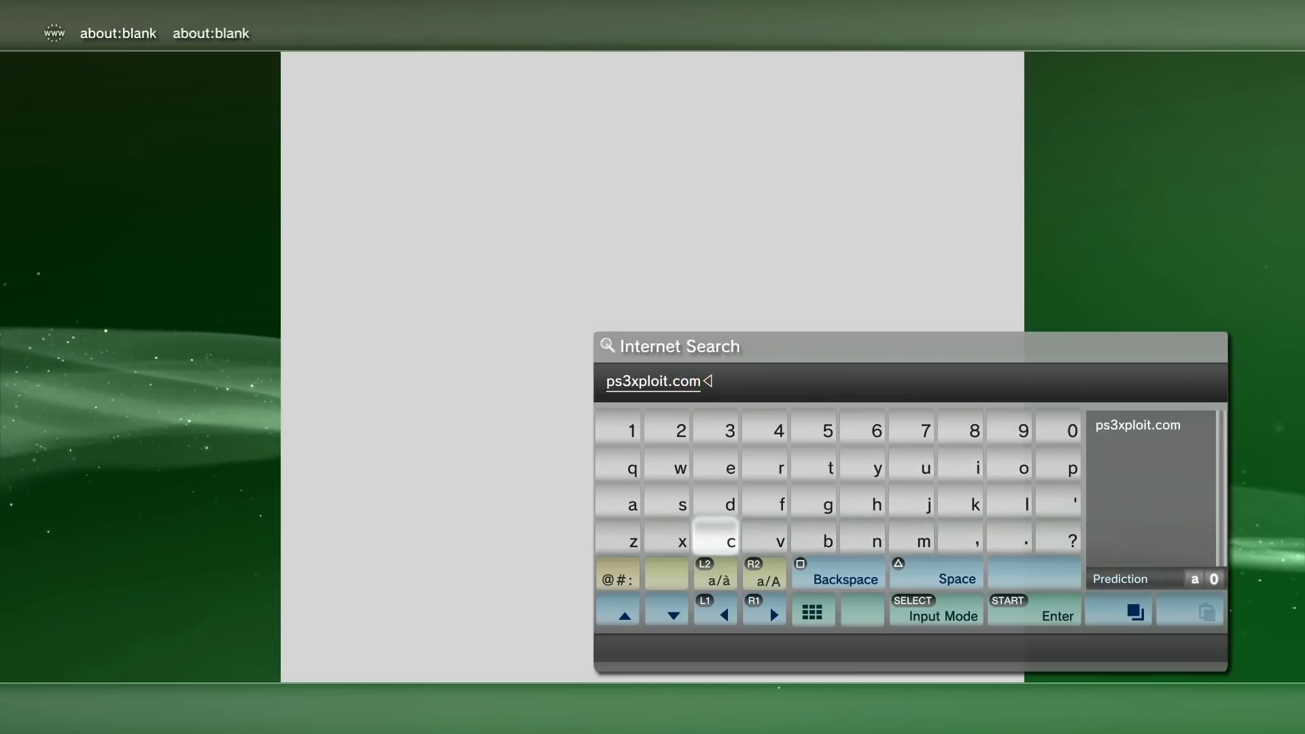
pyautogui.press('Up')
pyautogui.press('Up')
pyautogui.press('Up')
pyautogui.press('Up')
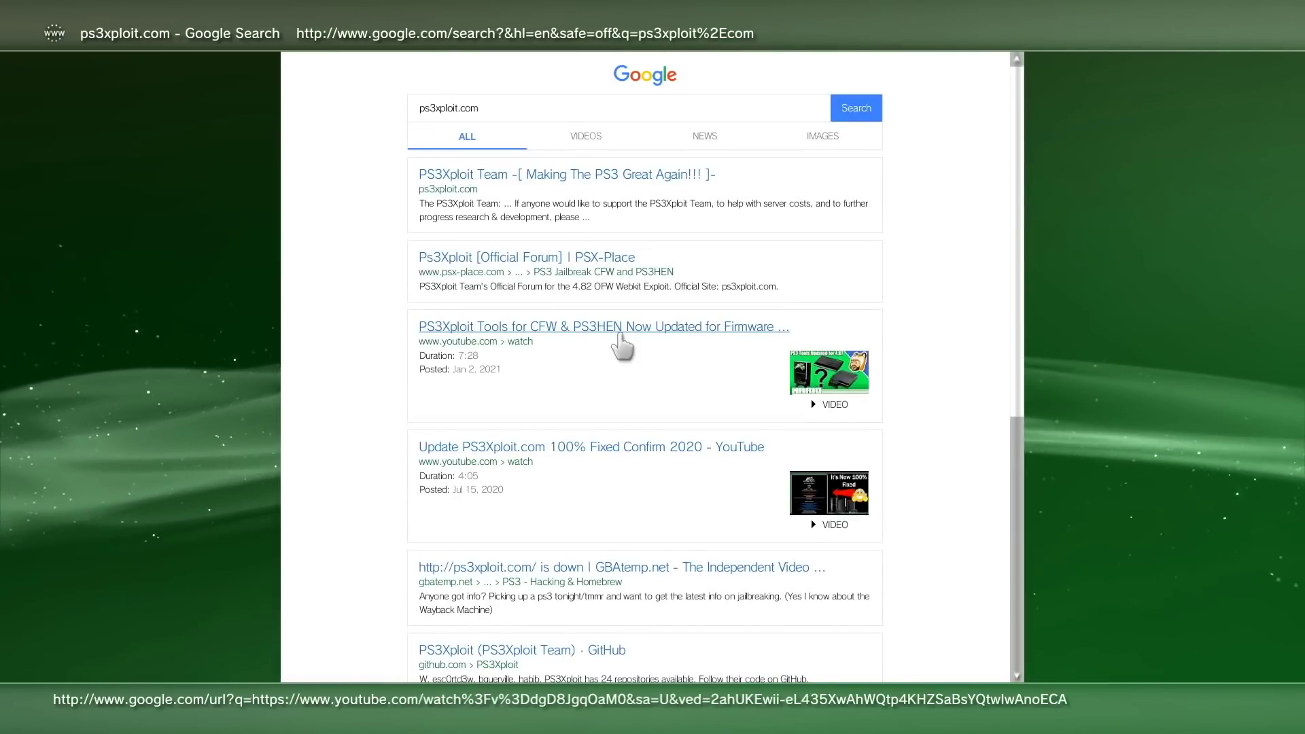
# - Open the PS3Xploit Team search result for ps3xploit.com and add the page to the bookmarks
pyautogui.click(621, 192)
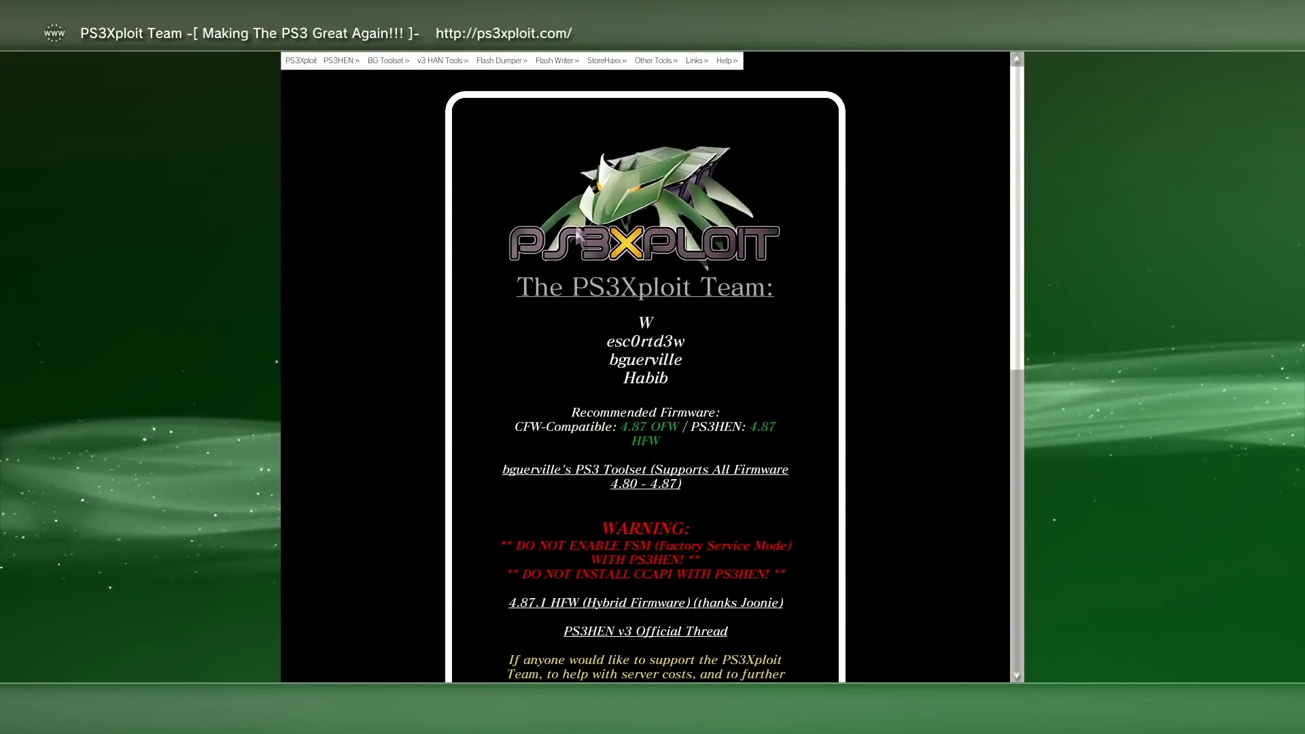
pyautogui.hotkey('ctrl', 'd')
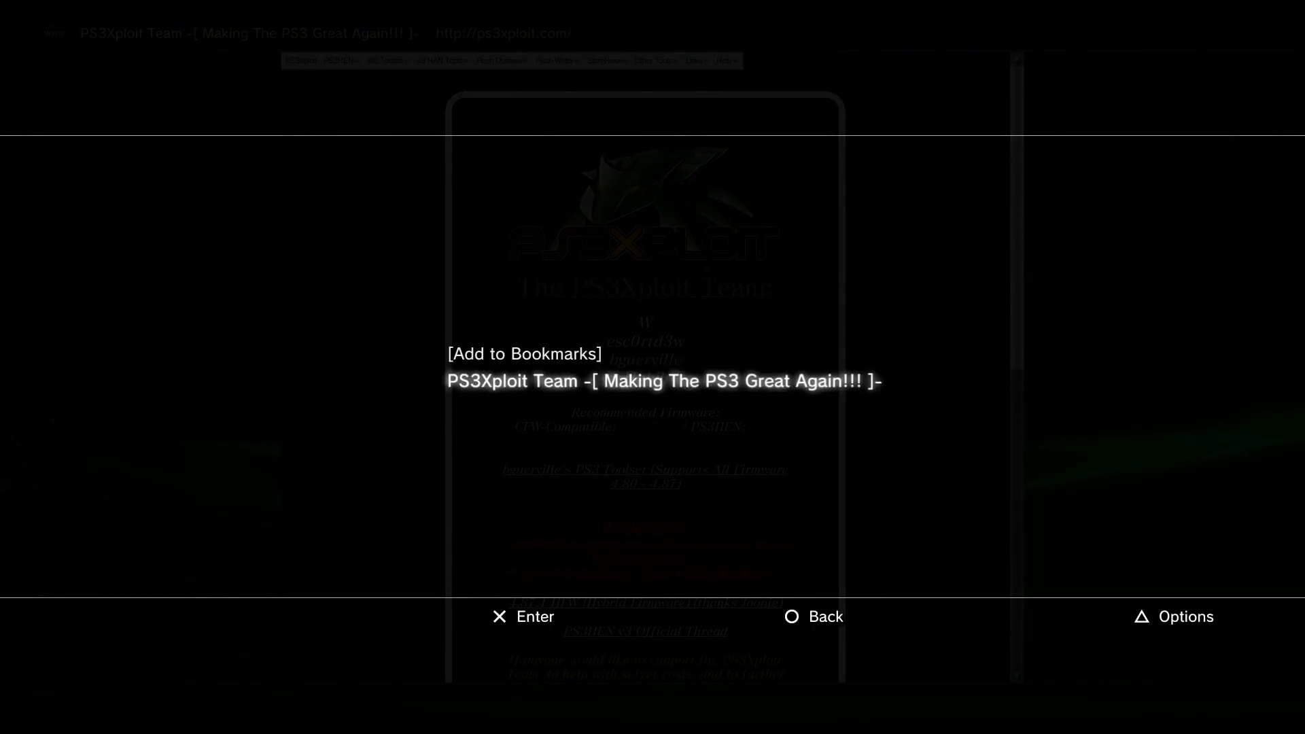
pyautogui.press('Return')
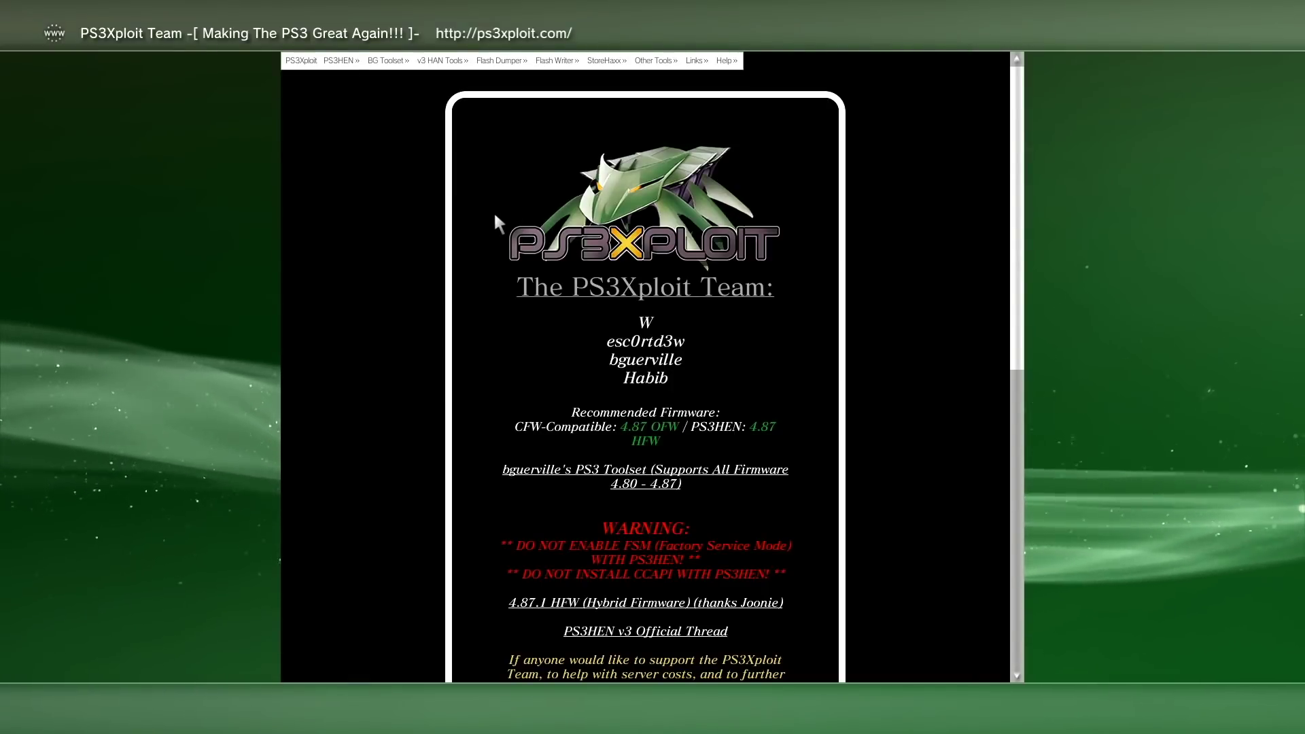
# - Open bguerville's PS3 Toolset from the site's BG Toolset section and allow its plugin to run
pyautogui.moveTo(397, 64)
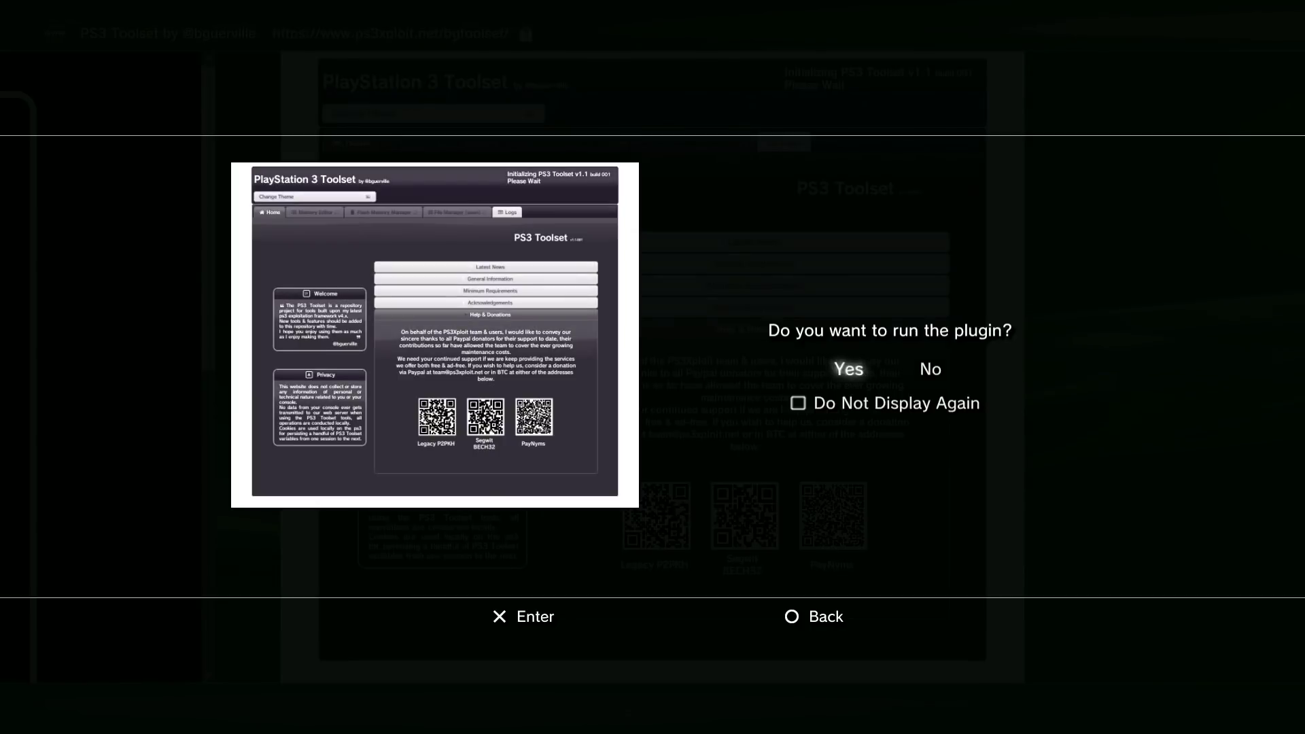
pyautogui.press('Return')
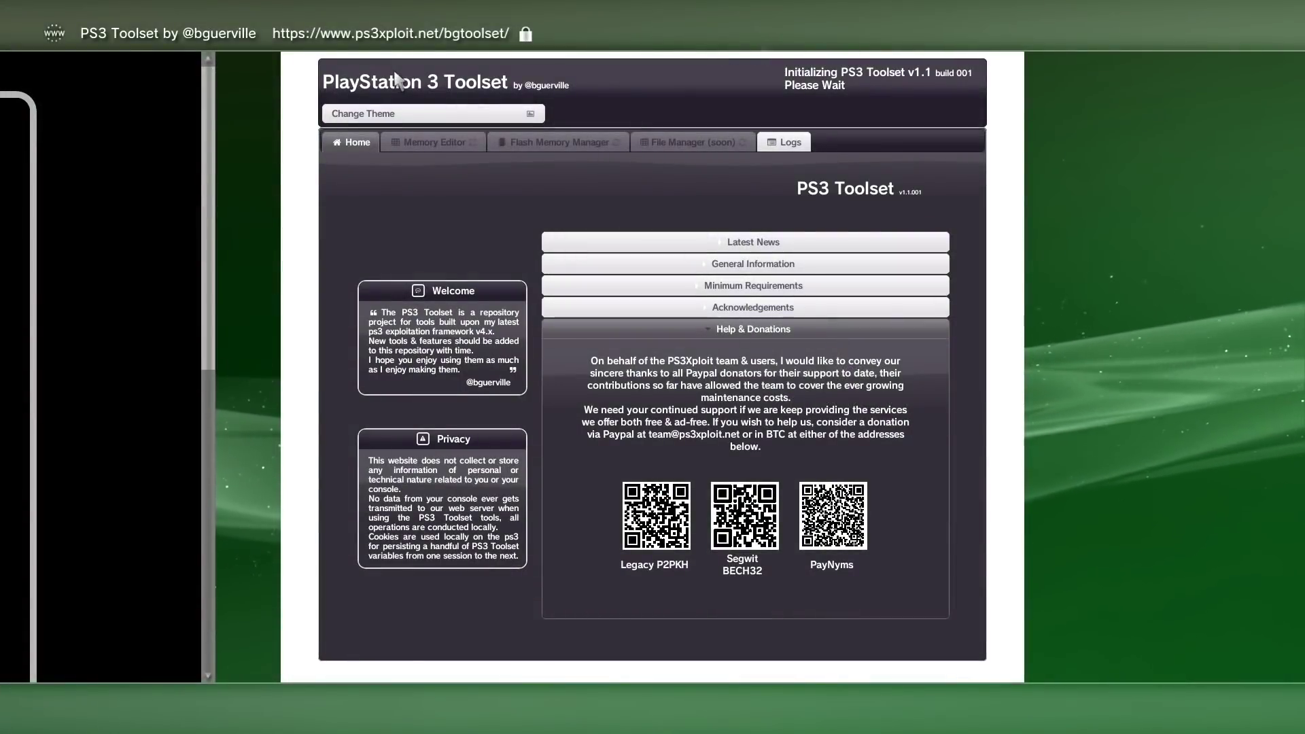
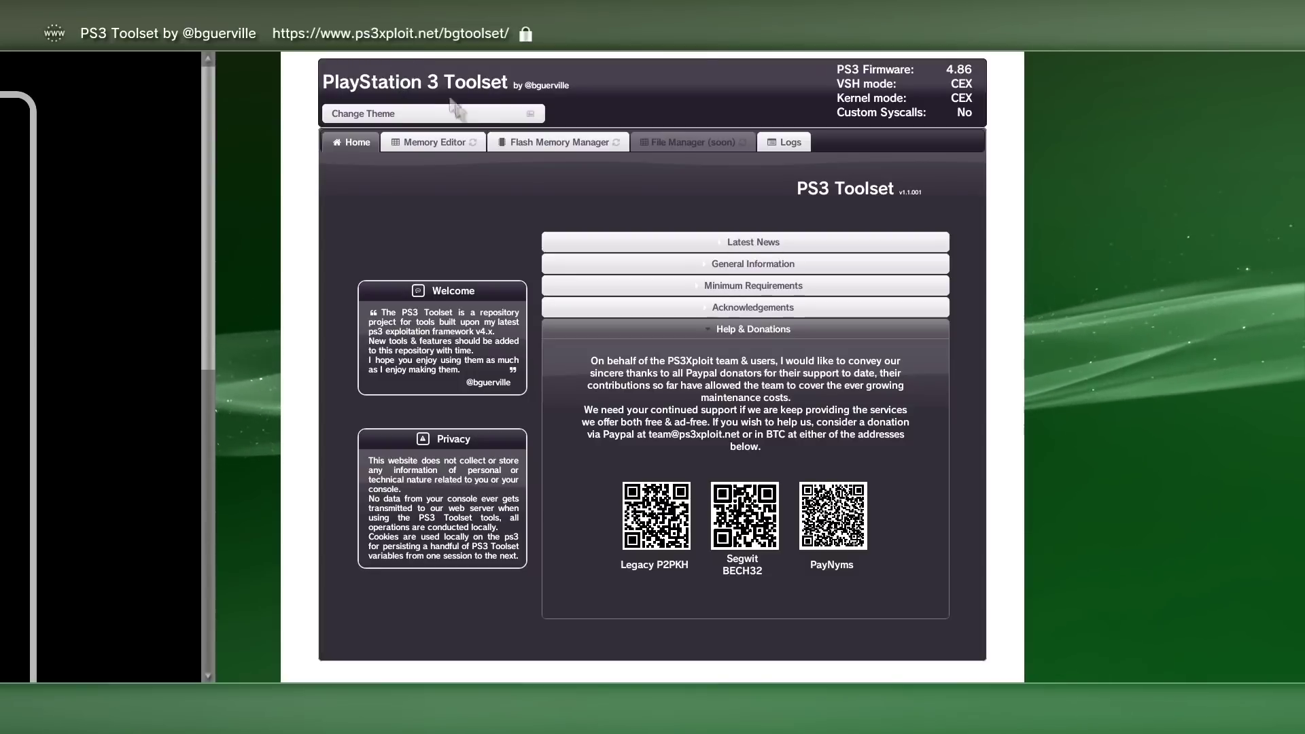
pyautogui.click(527, 146)
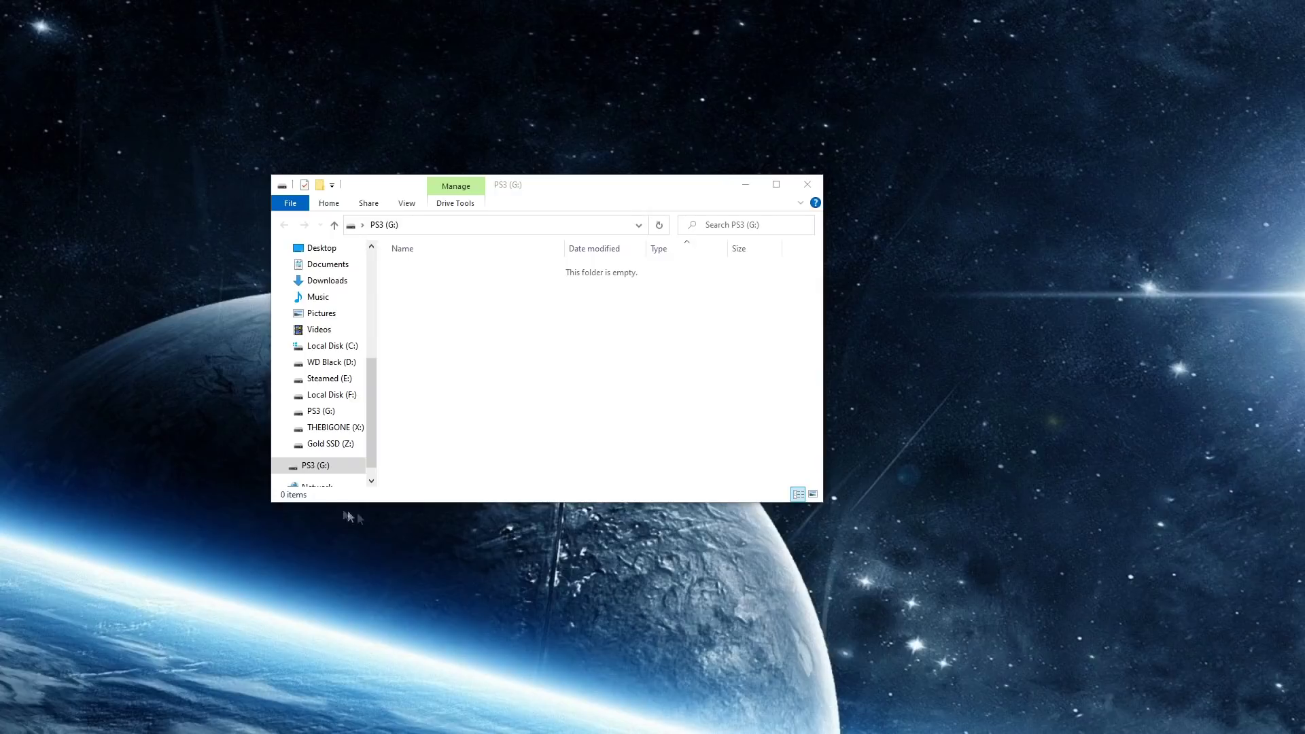
# - Check the file system setting in the PS3 (G:) drive's format options, and close the dialog without formatting
pyautogui.rightClick(331, 471)
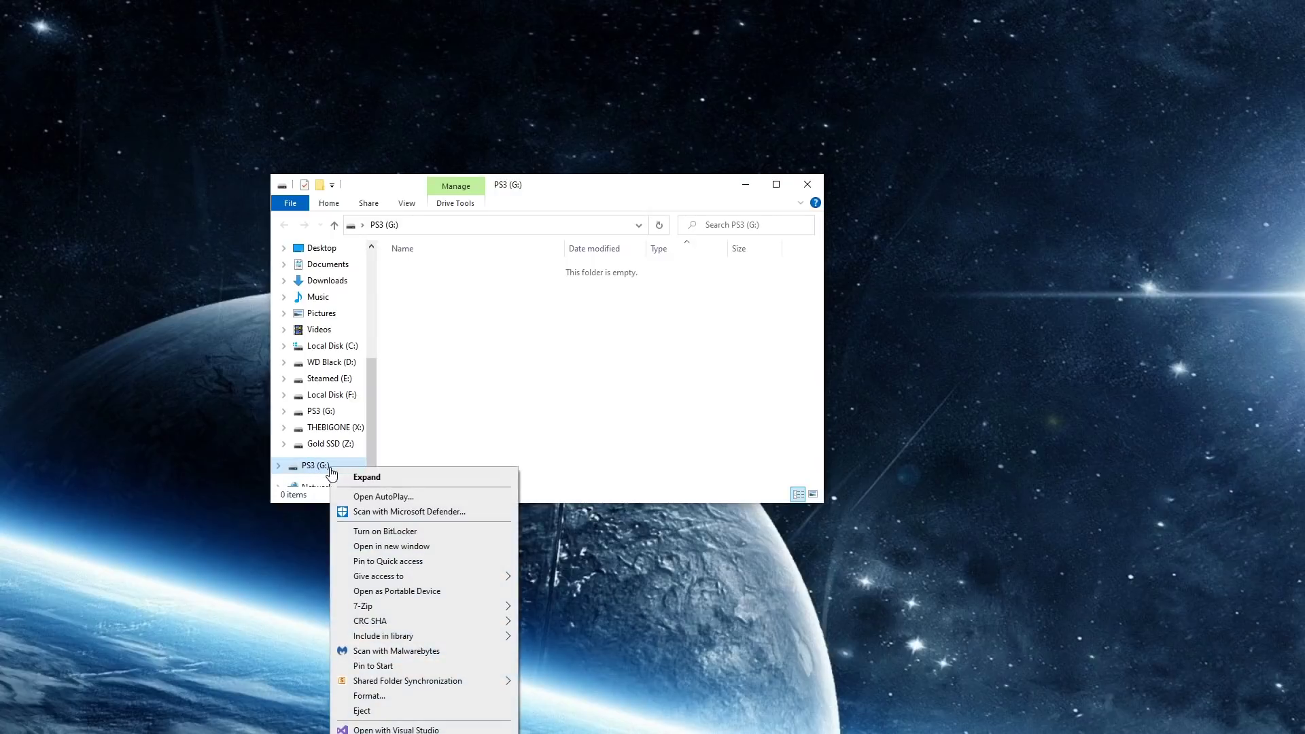
pyautogui.click(384, 696)
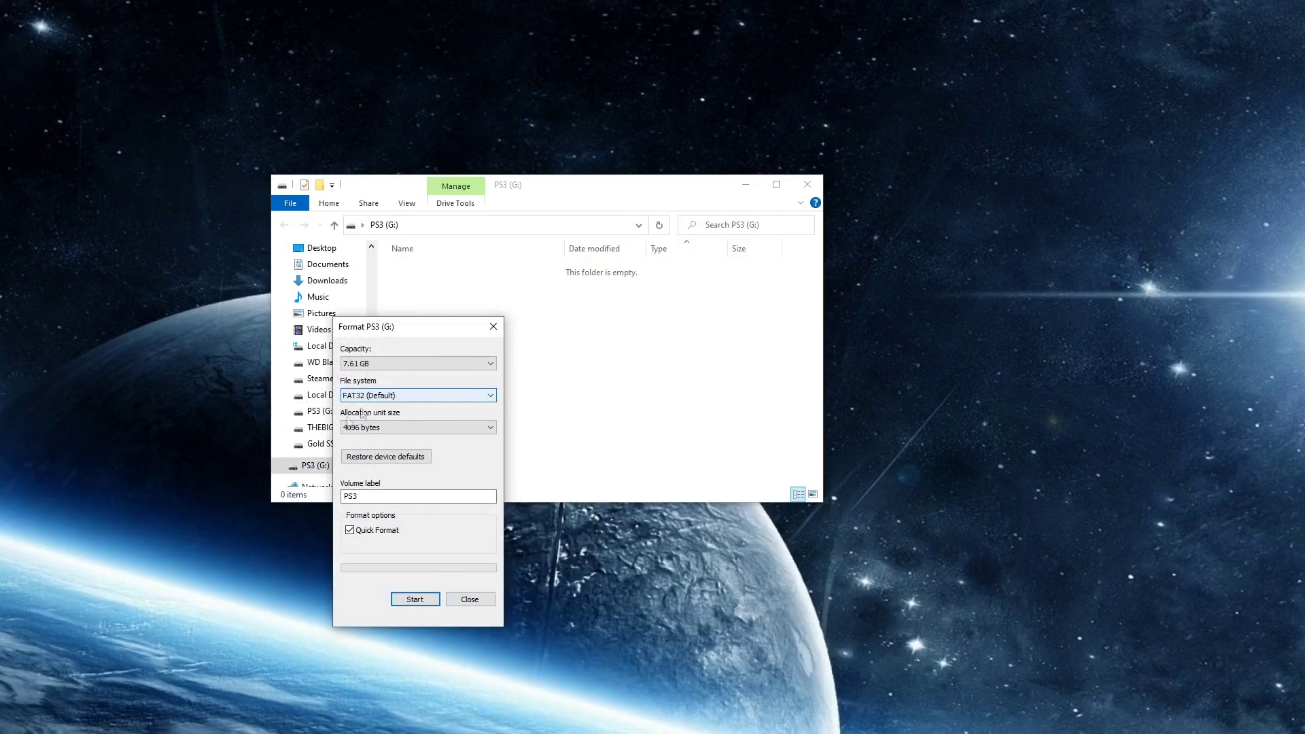
pyautogui.click(371, 401)
pyautogui.click(372, 401)
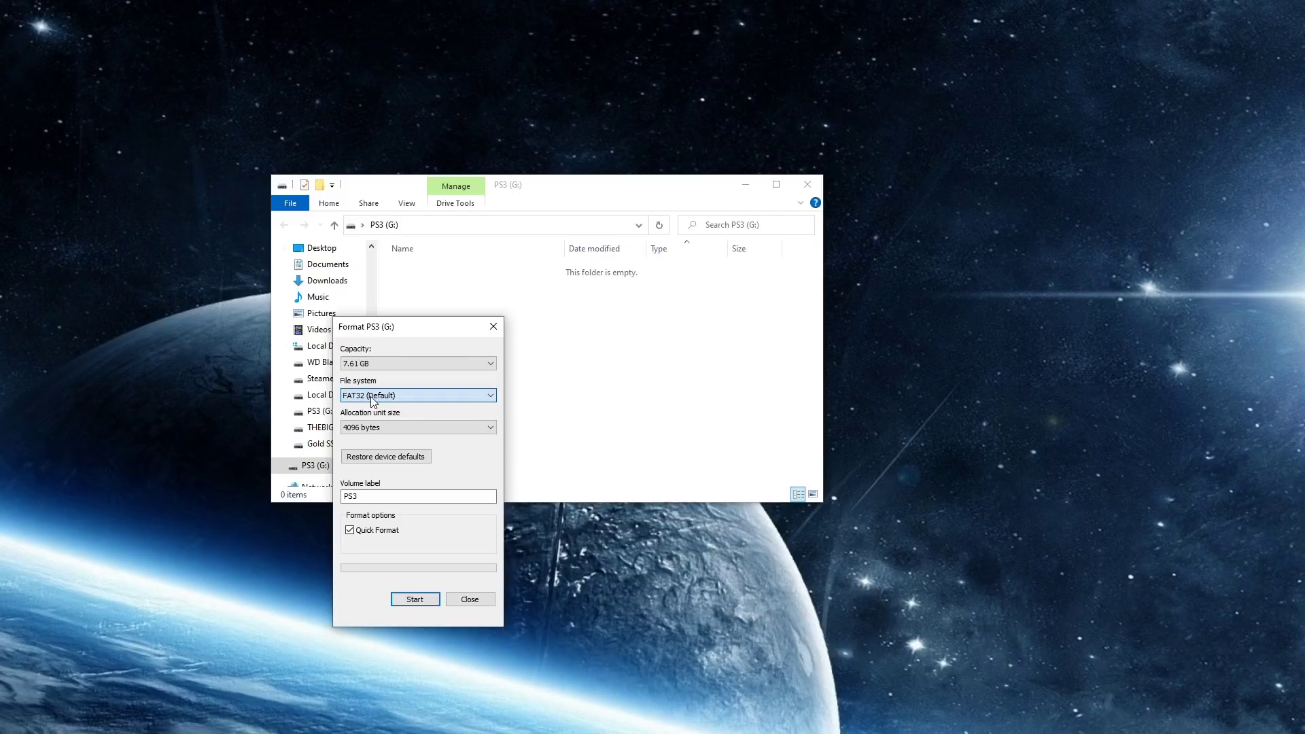
pyautogui.click(494, 327)
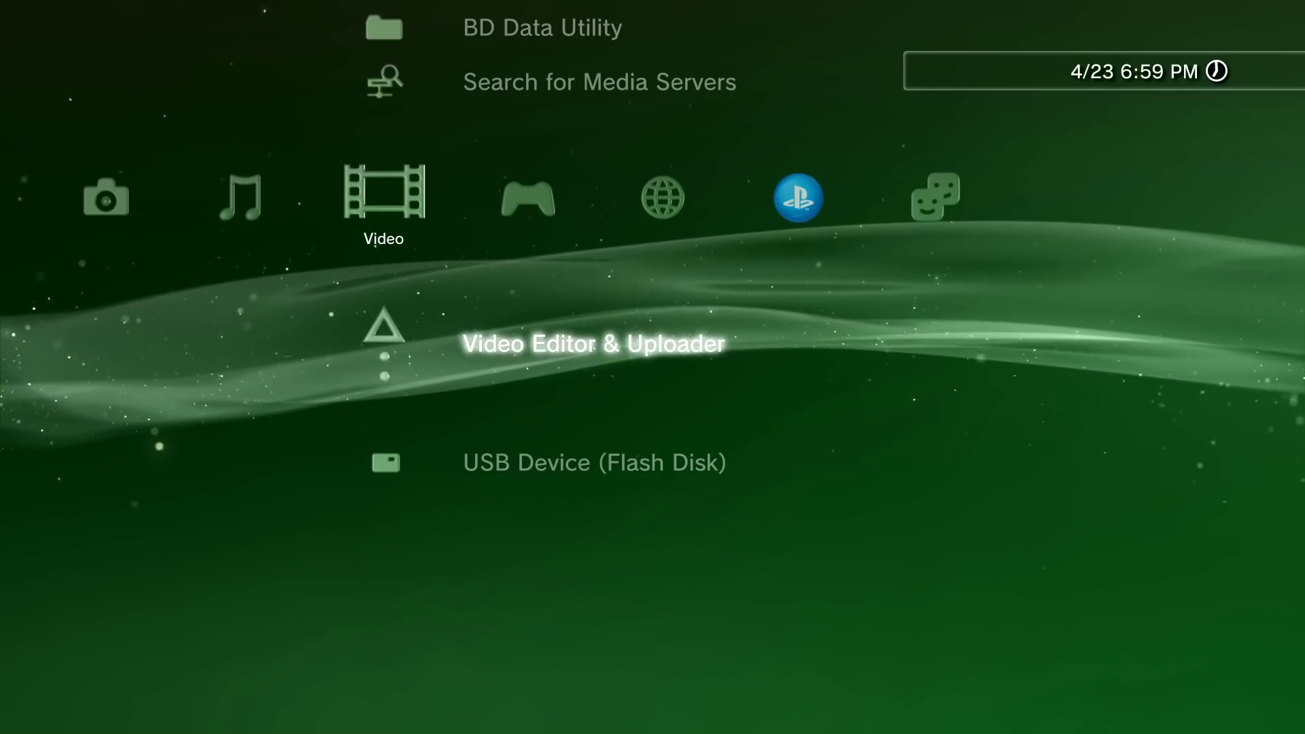
# - Check the console's Video category for the USB Device (Flash Disk) entry
pyautogui.press('Down')
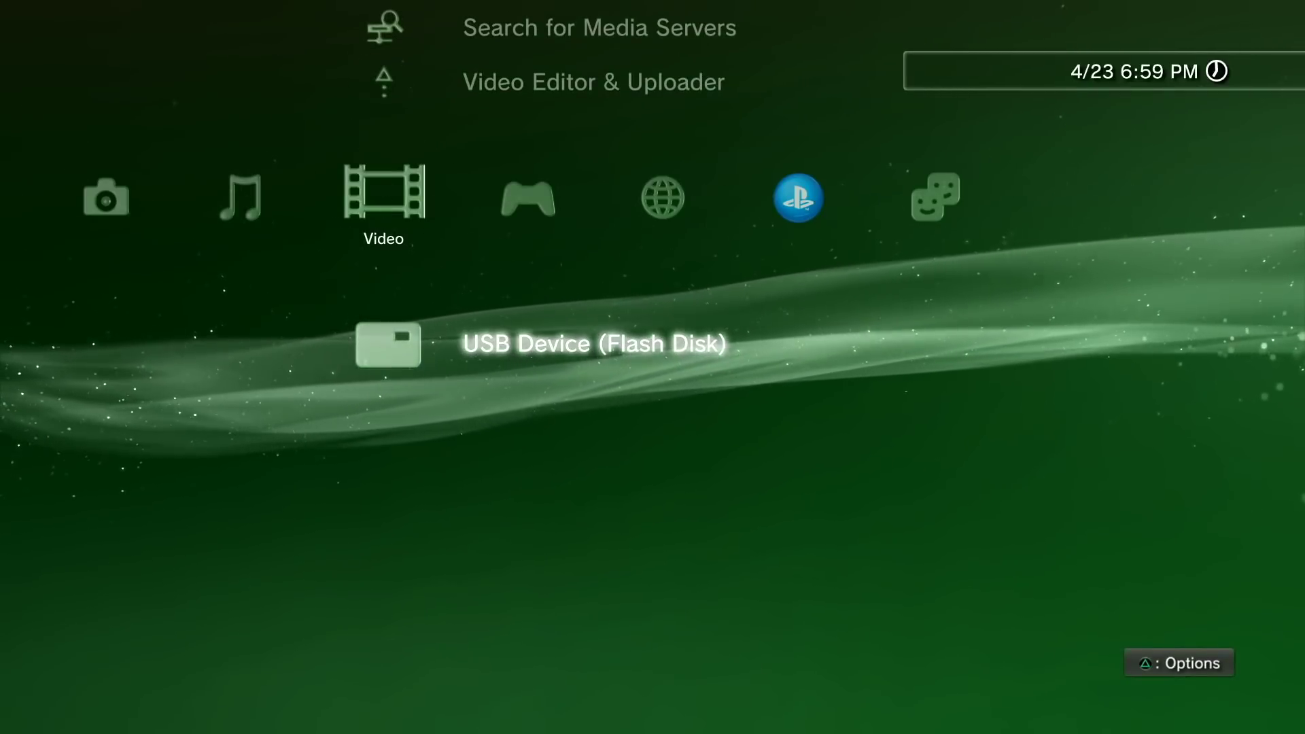
pyautogui.press('Right')
pyautogui.press('Right')
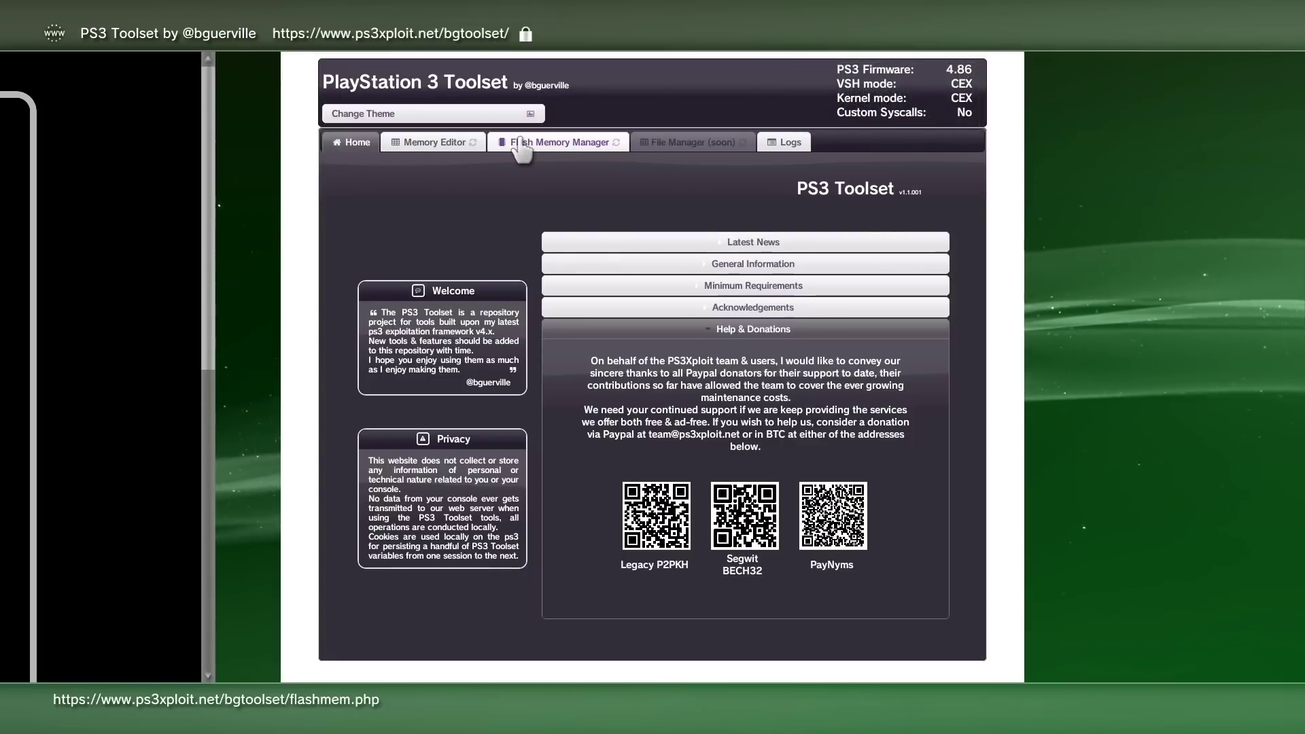
# - Save a flash memory backup from the Flash Memory Manager as dump.hex to /dev_usb000, and close the browser
pyautogui.click(522, 144)
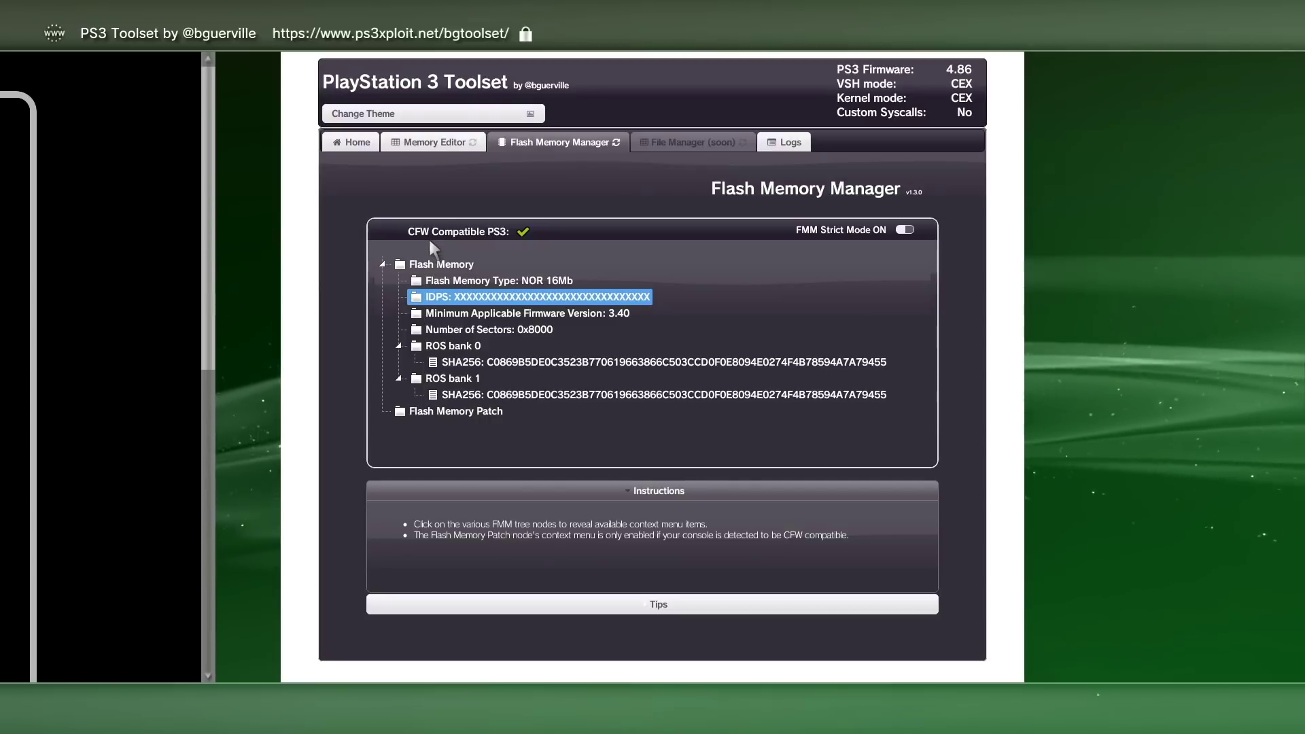
pyautogui.click(402, 265)
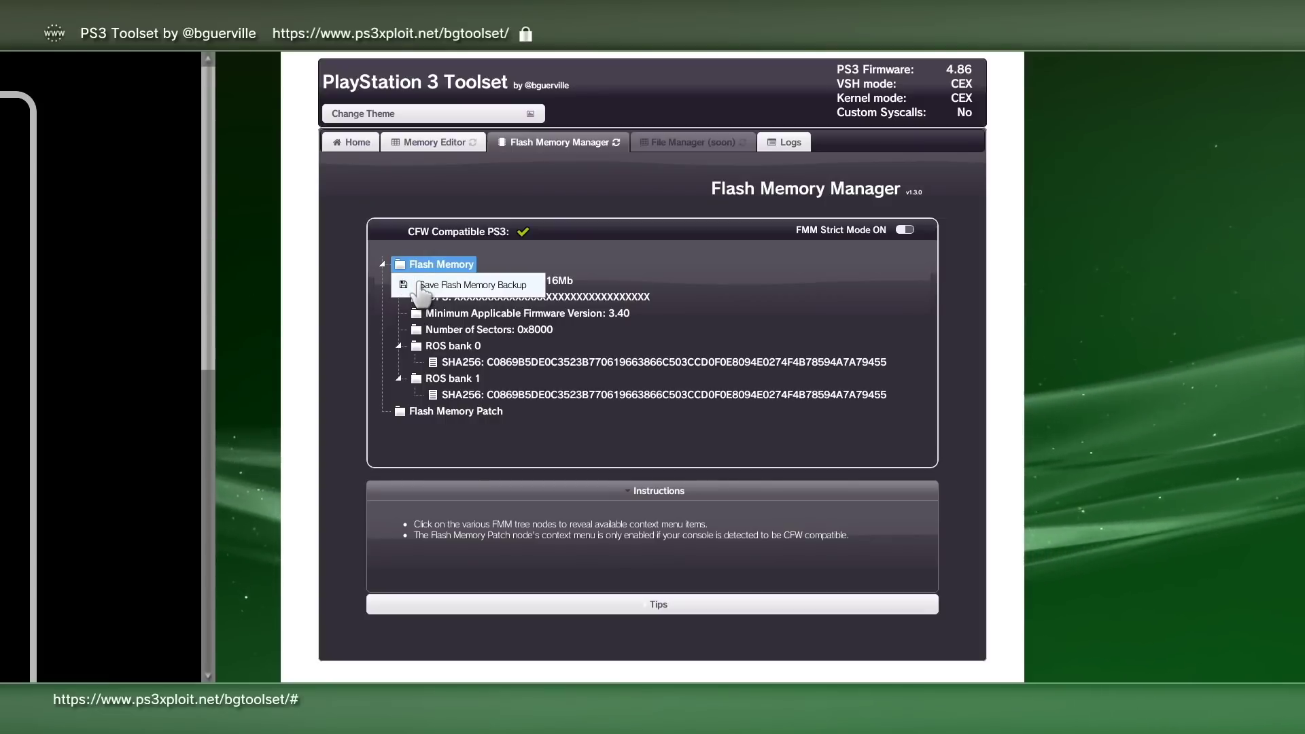
pyautogui.click(420, 286)
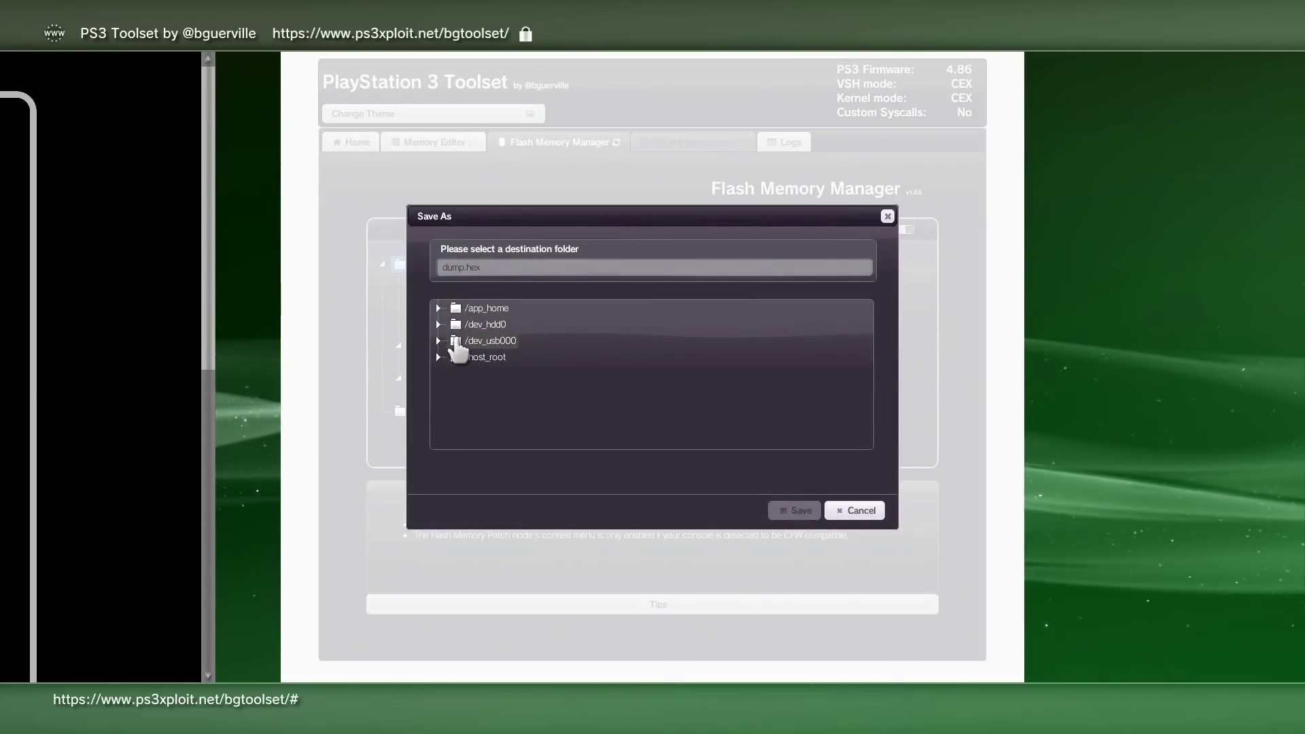
pyautogui.click(456, 343)
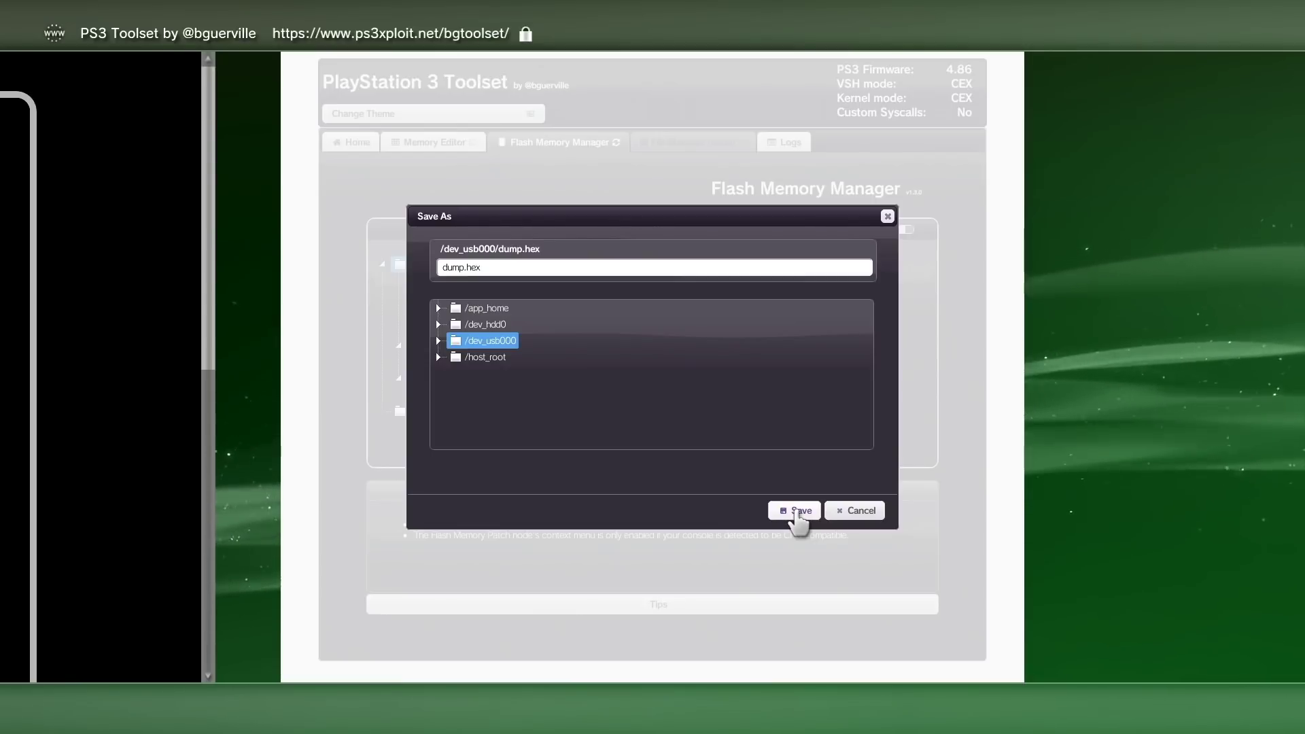
pyautogui.click(797, 514)
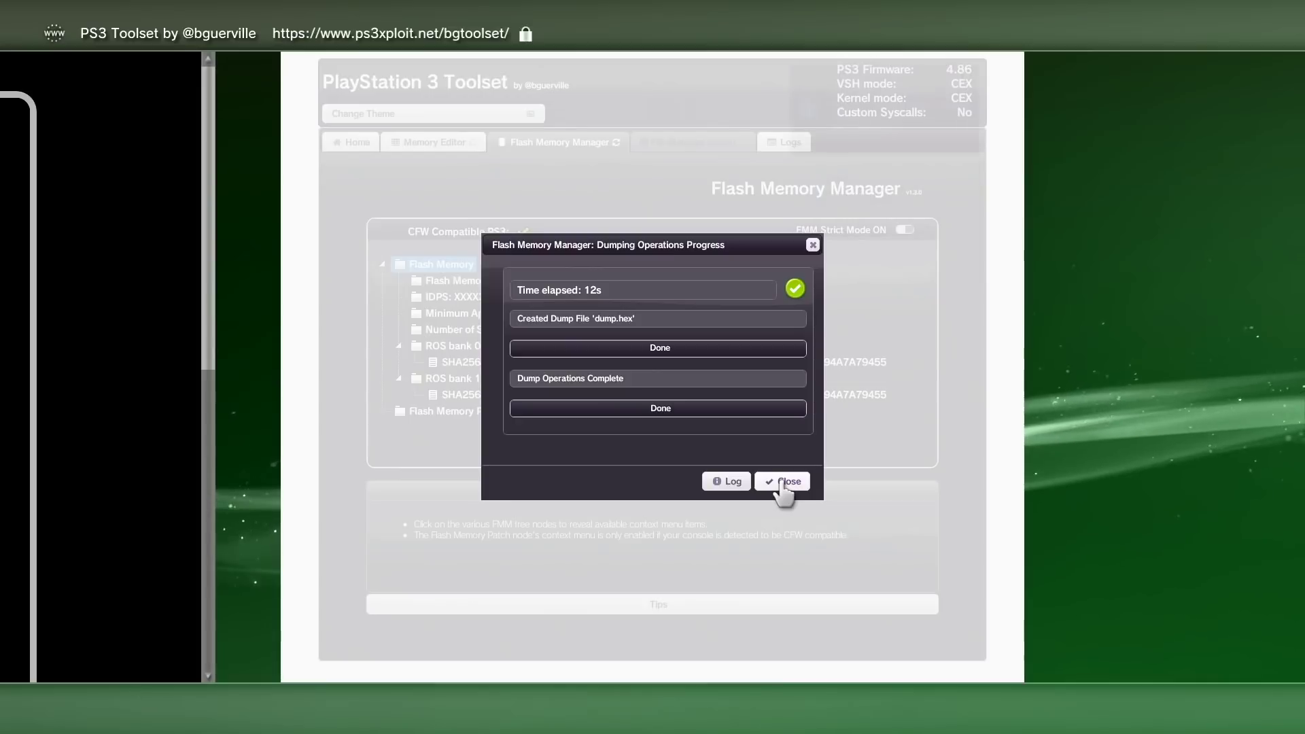
pyautogui.click(782, 483)
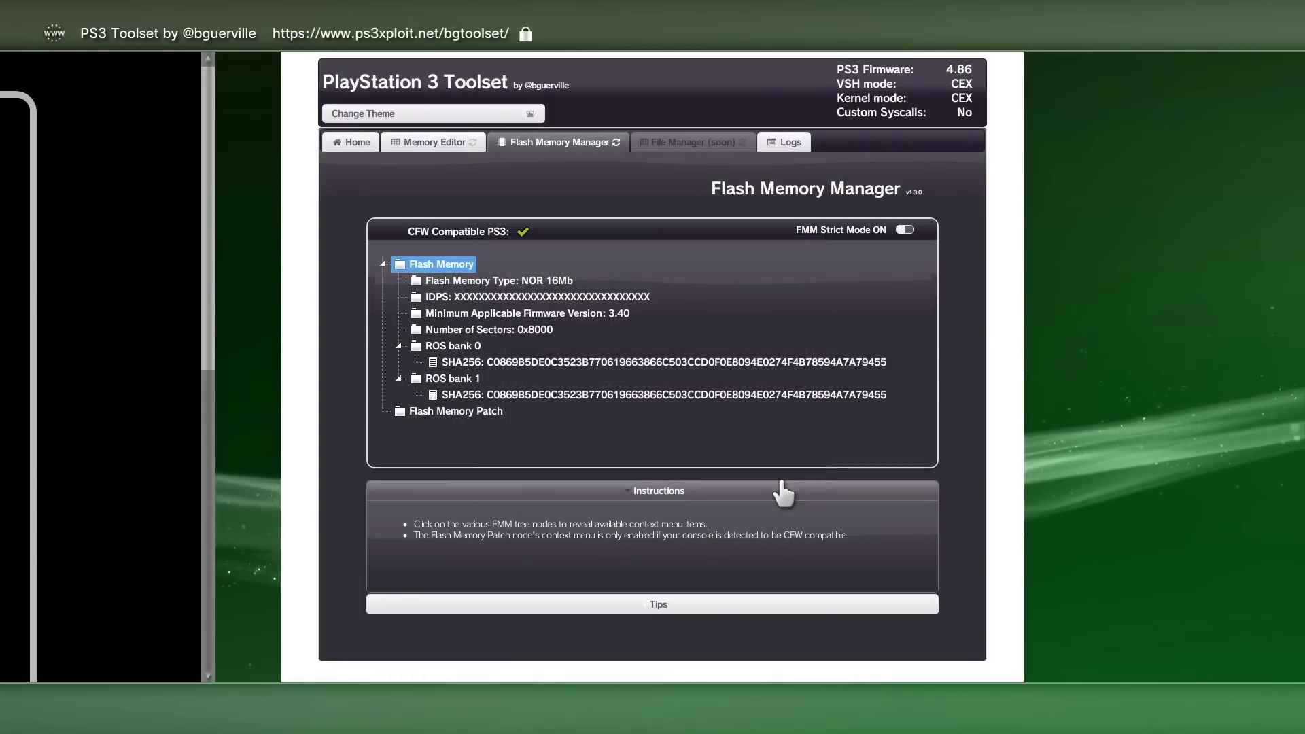
pyautogui.press('Escape')
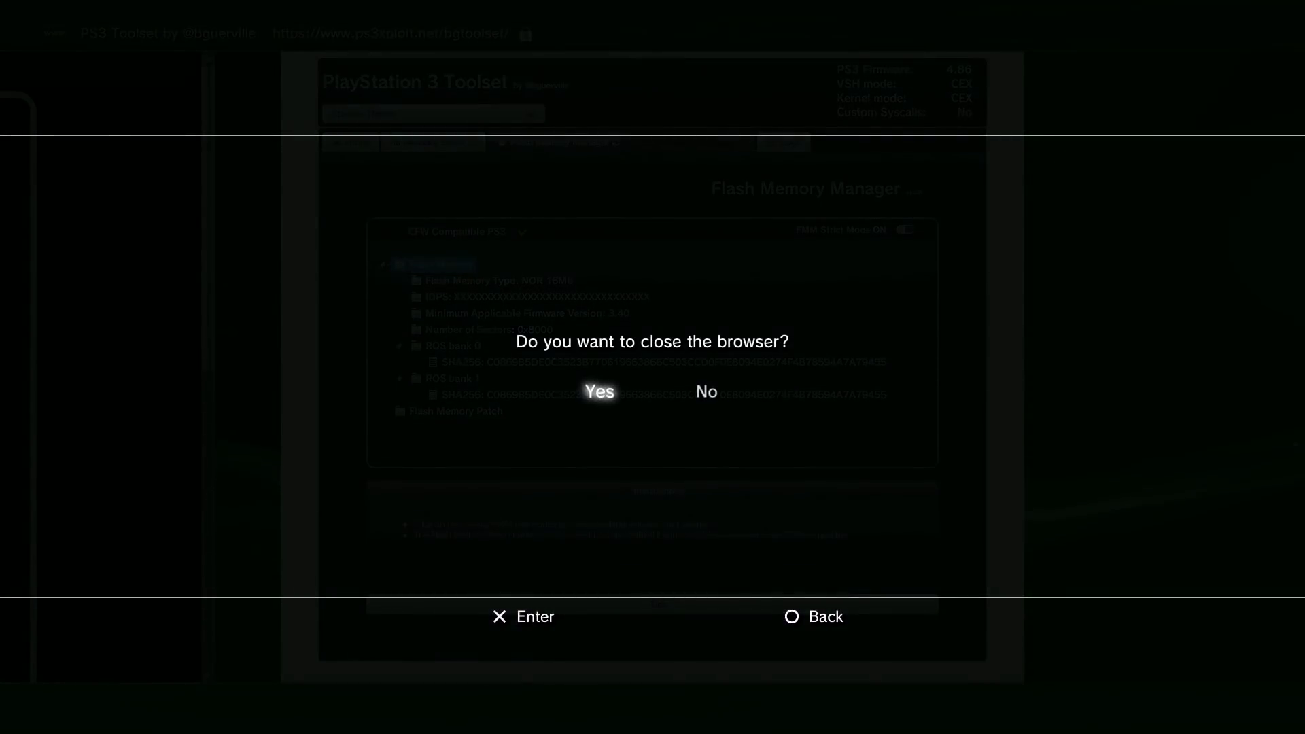
pyautogui.press('Return')
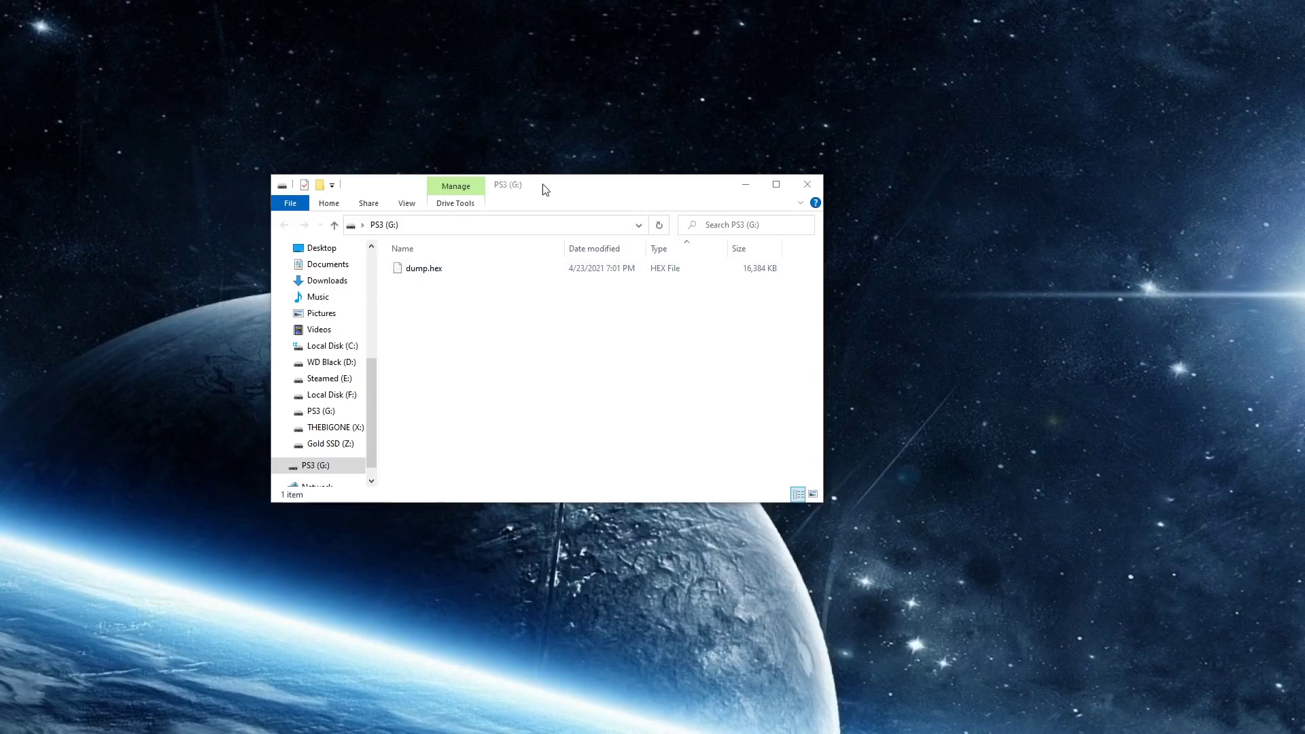
# - On the PC, check the file name extensions display setting for the PS3 (G:) drive containing dump.hex
pyautogui.moveTo(545, 191); pyautogui.dragTo(581, 181)
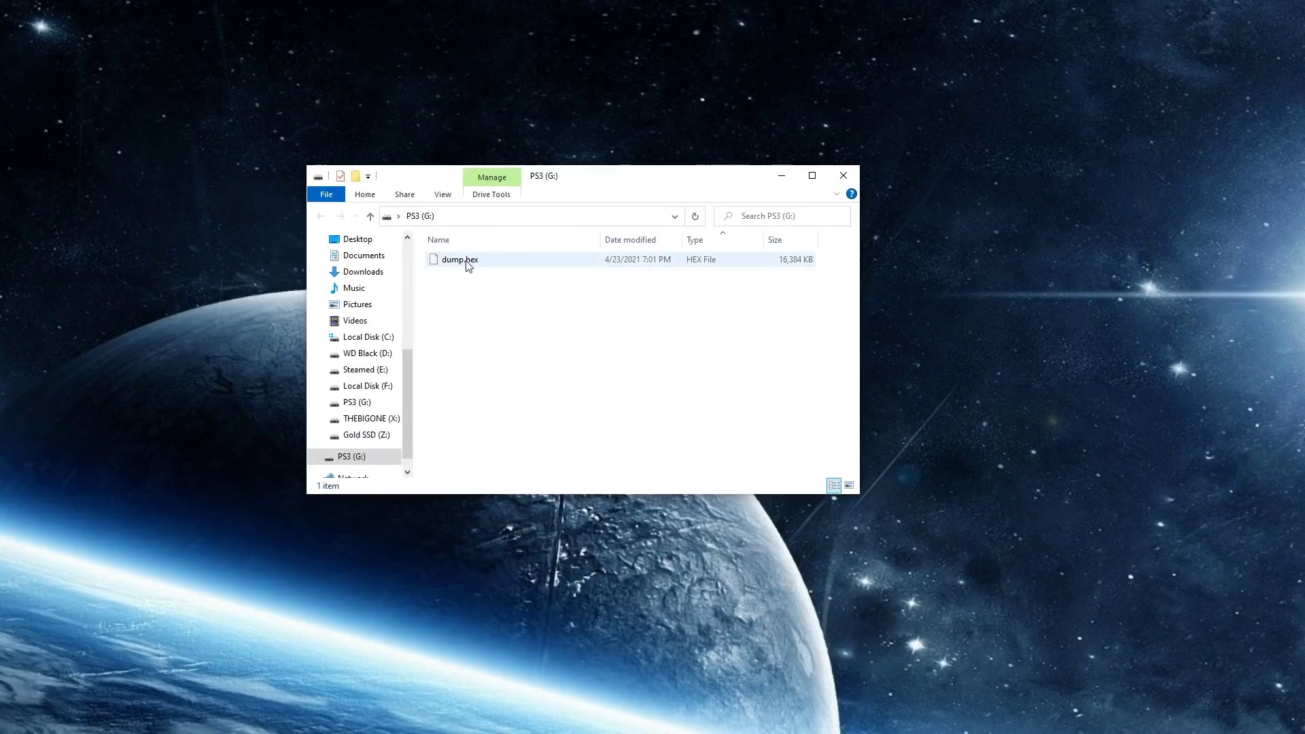
pyautogui.click(446, 196)
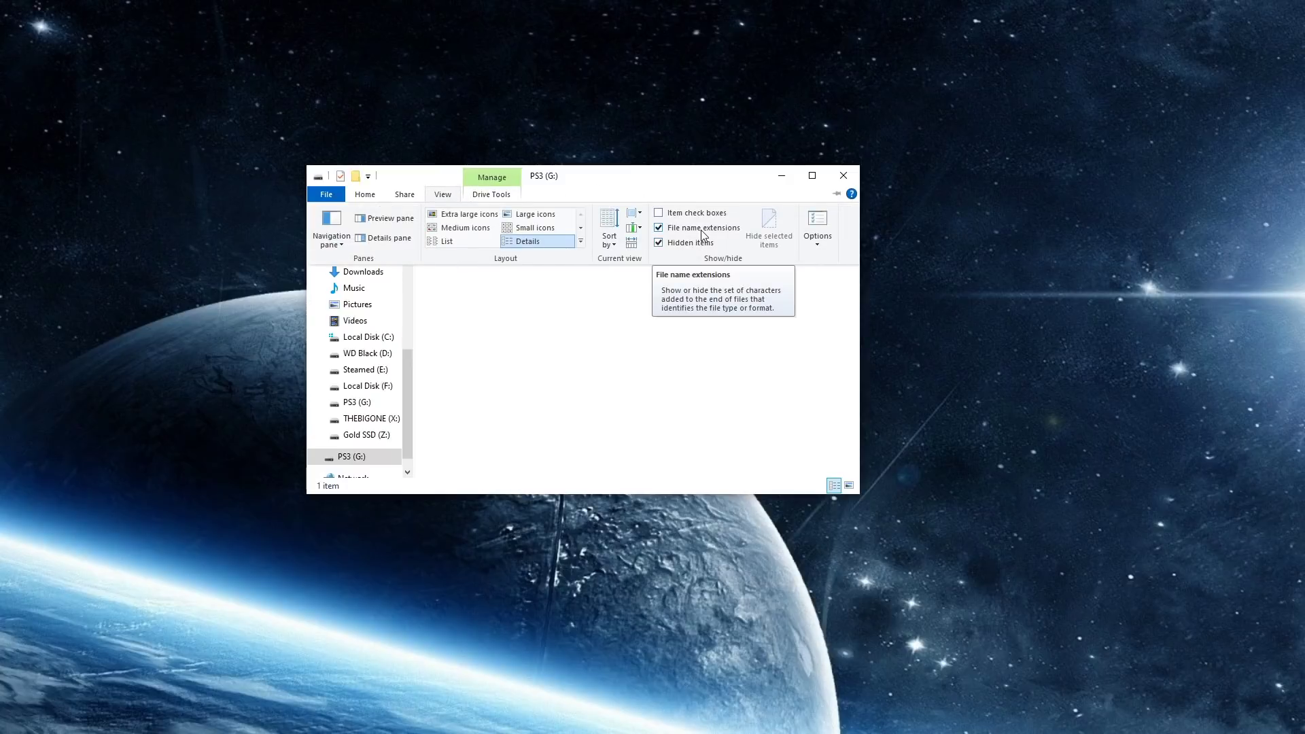
pyautogui.click(612, 373)
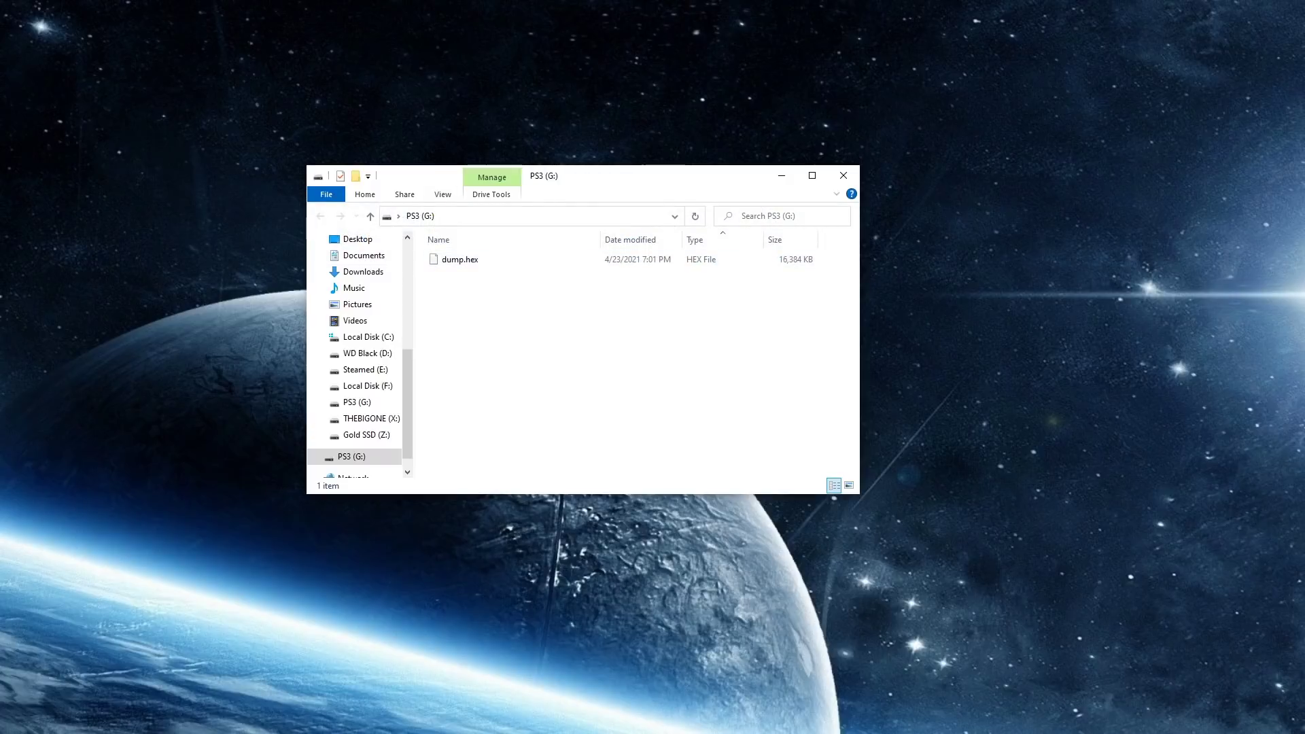
pyautogui.hotkey('alt', 'F4')
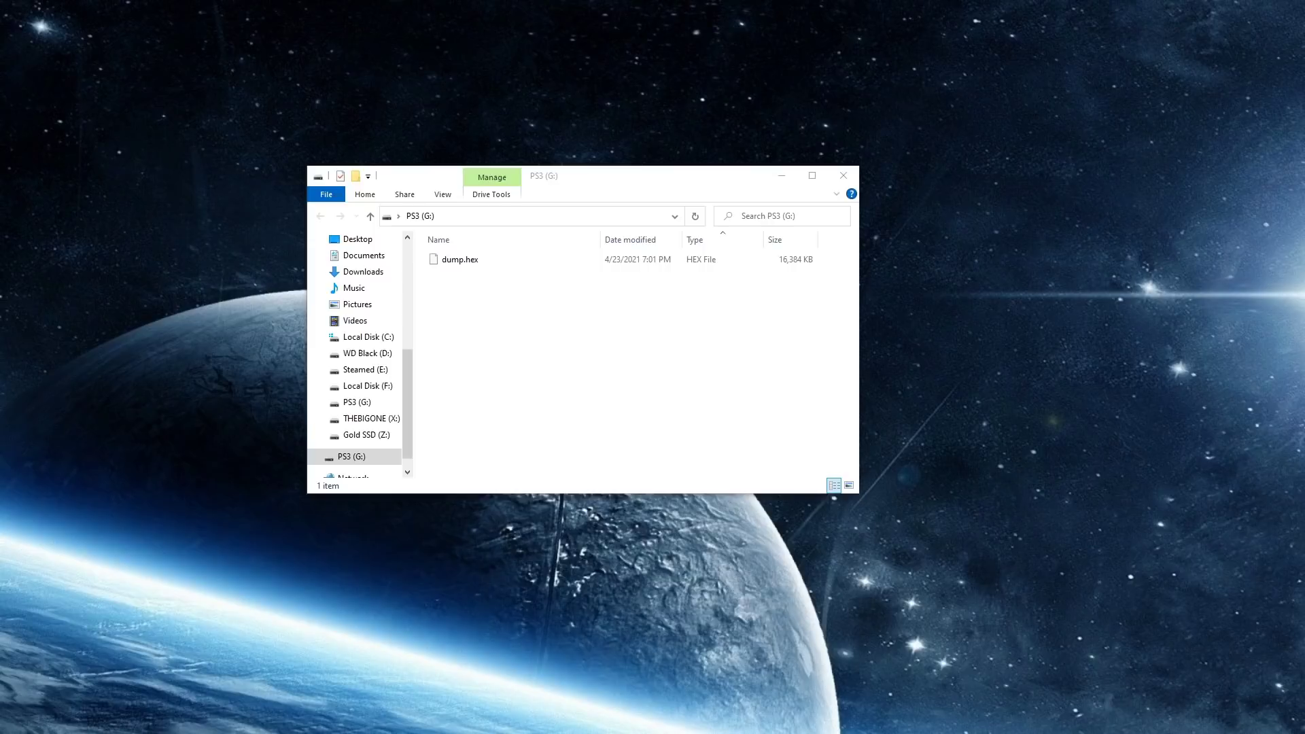
# - Validate dump.hex with drag&drop_your_dump_here.bat from the Pyps3 checker folder, and close the checker after reviewing its results
pyautogui.moveTo(1304, 435); pyautogui.dragTo(1159, 175)
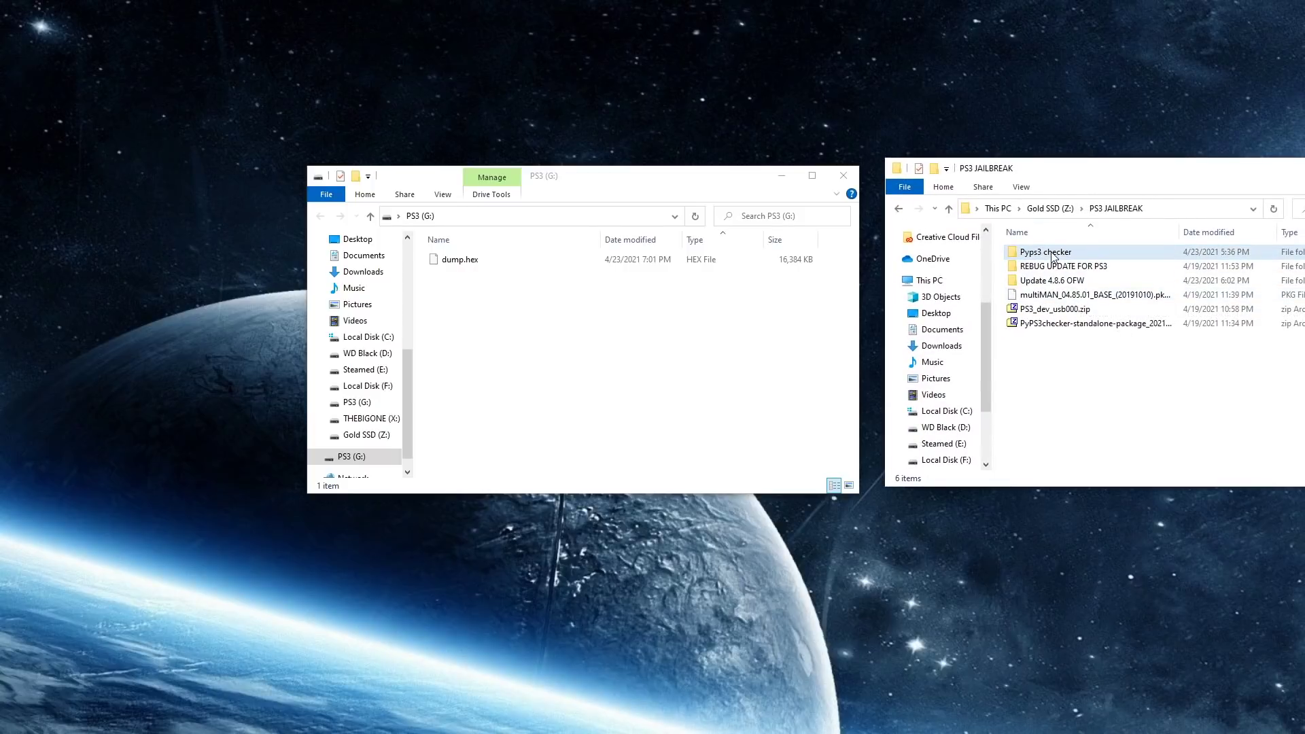
pyautogui.moveTo(1053, 256)
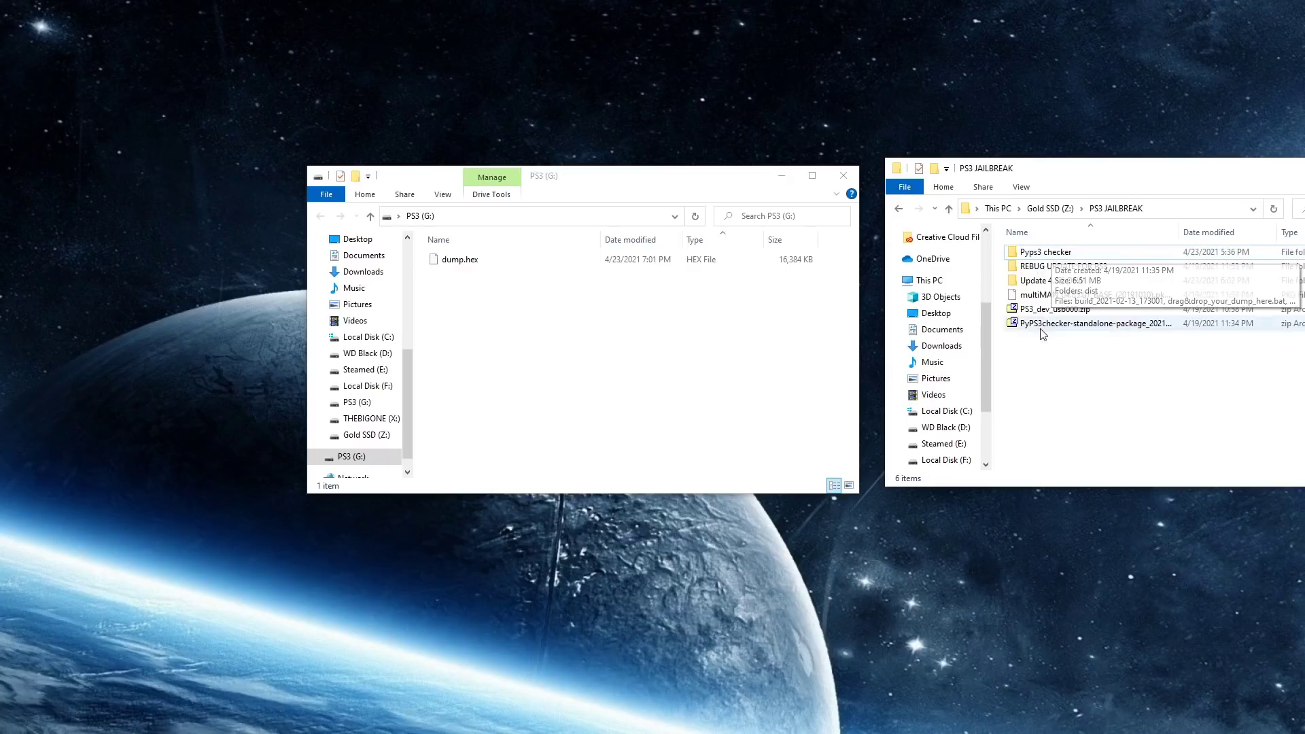
pyautogui.doubleClick(1069, 250)
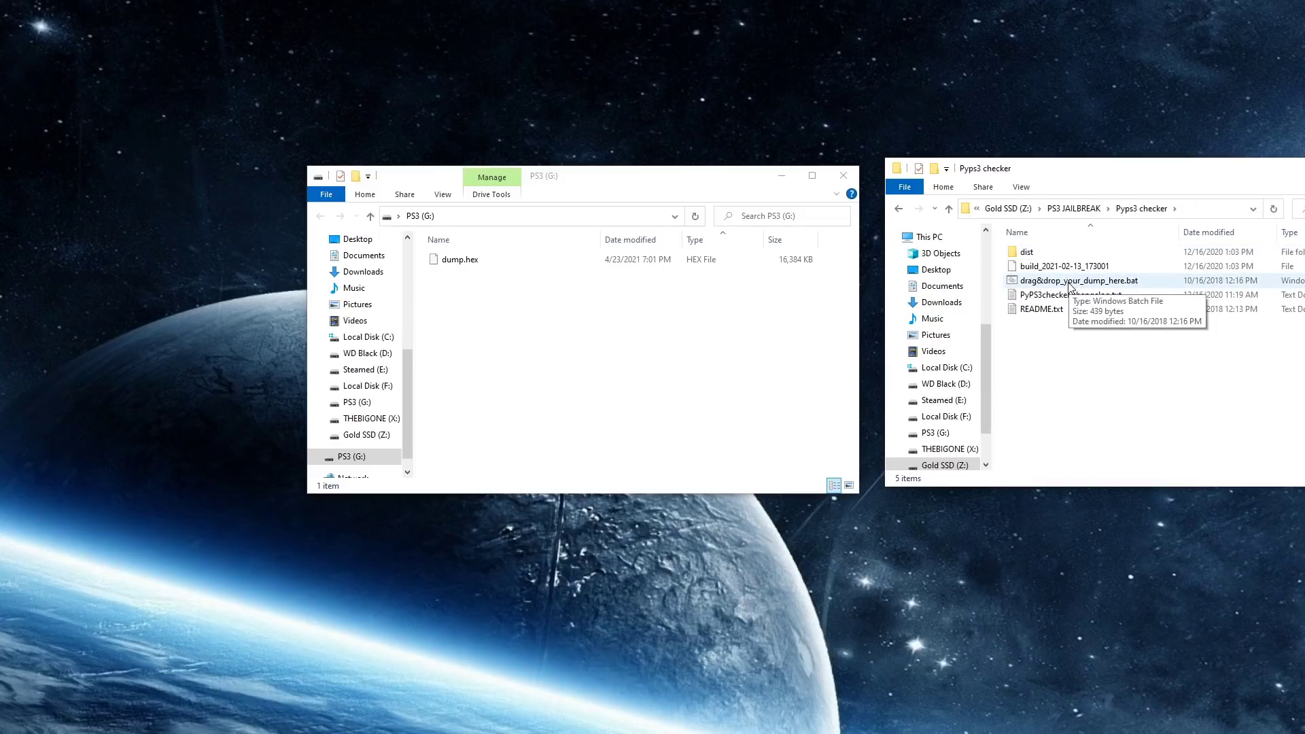
pyautogui.moveTo(459, 261); pyautogui.dragTo(1080, 286)
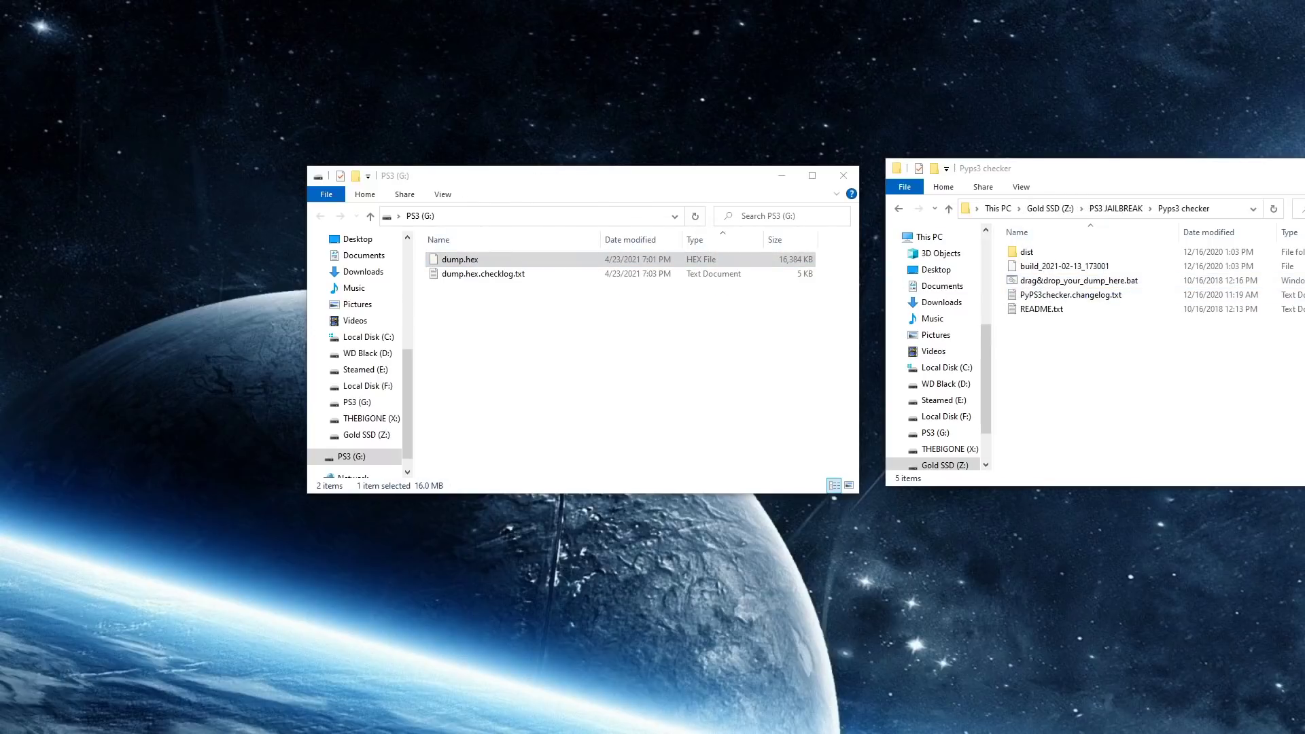
pyautogui.moveTo(964, 231); pyautogui.dragTo(1132, 89)
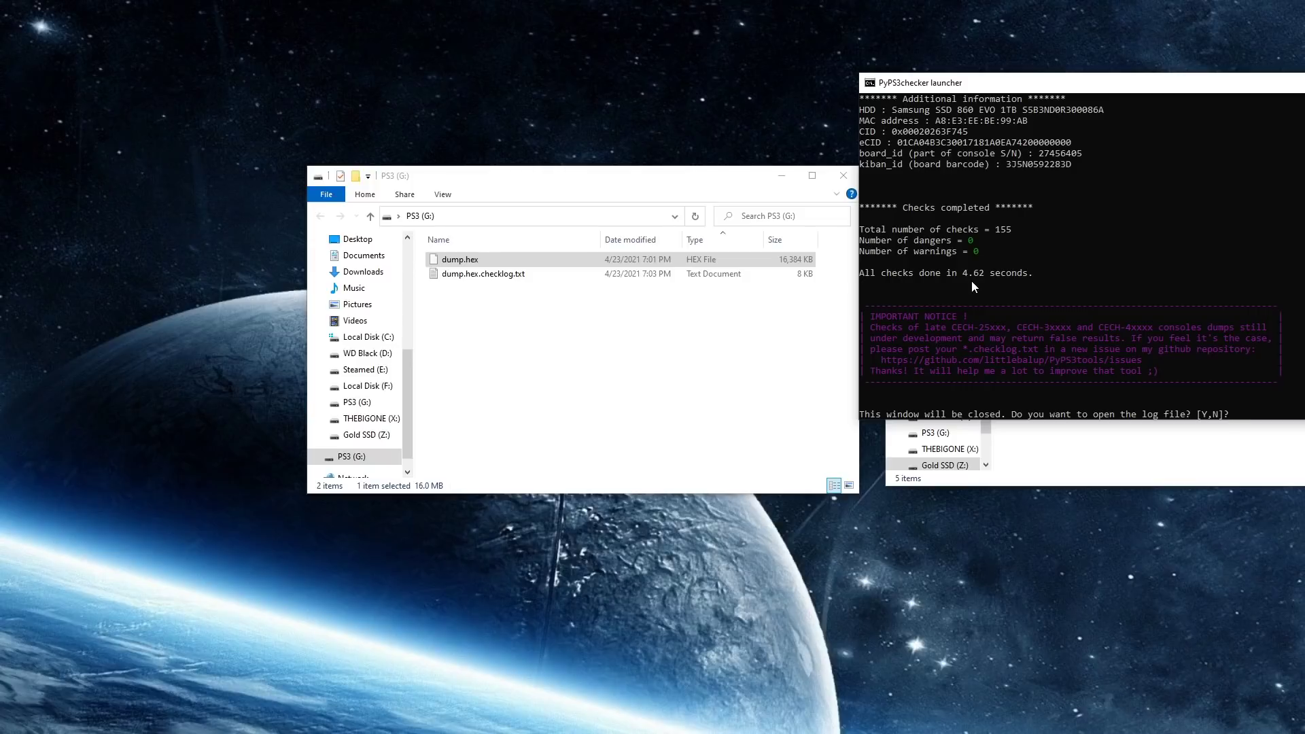
pyautogui.write('Y')
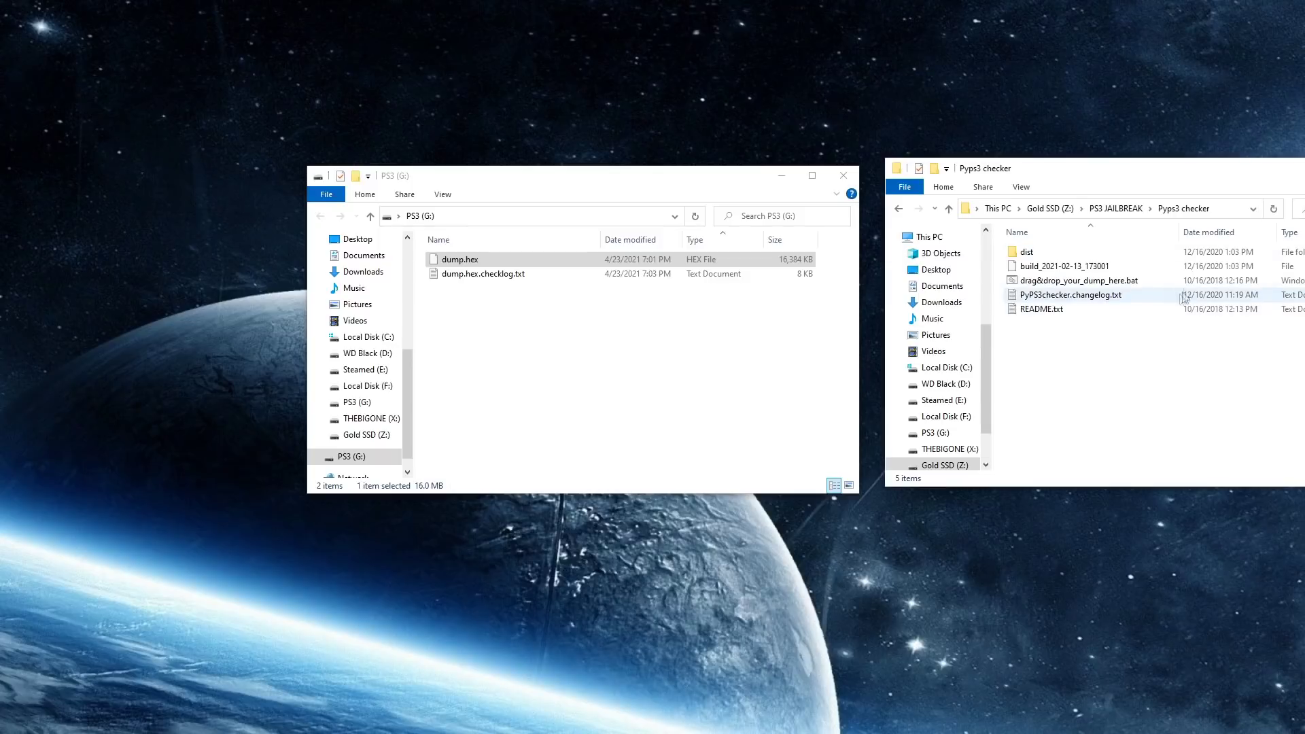
# - Create a desktop folder named "Slim PS3 Dump" and open it
pyautogui.rightClick(272, 78)
pyautogui.moveTo(353, 241)
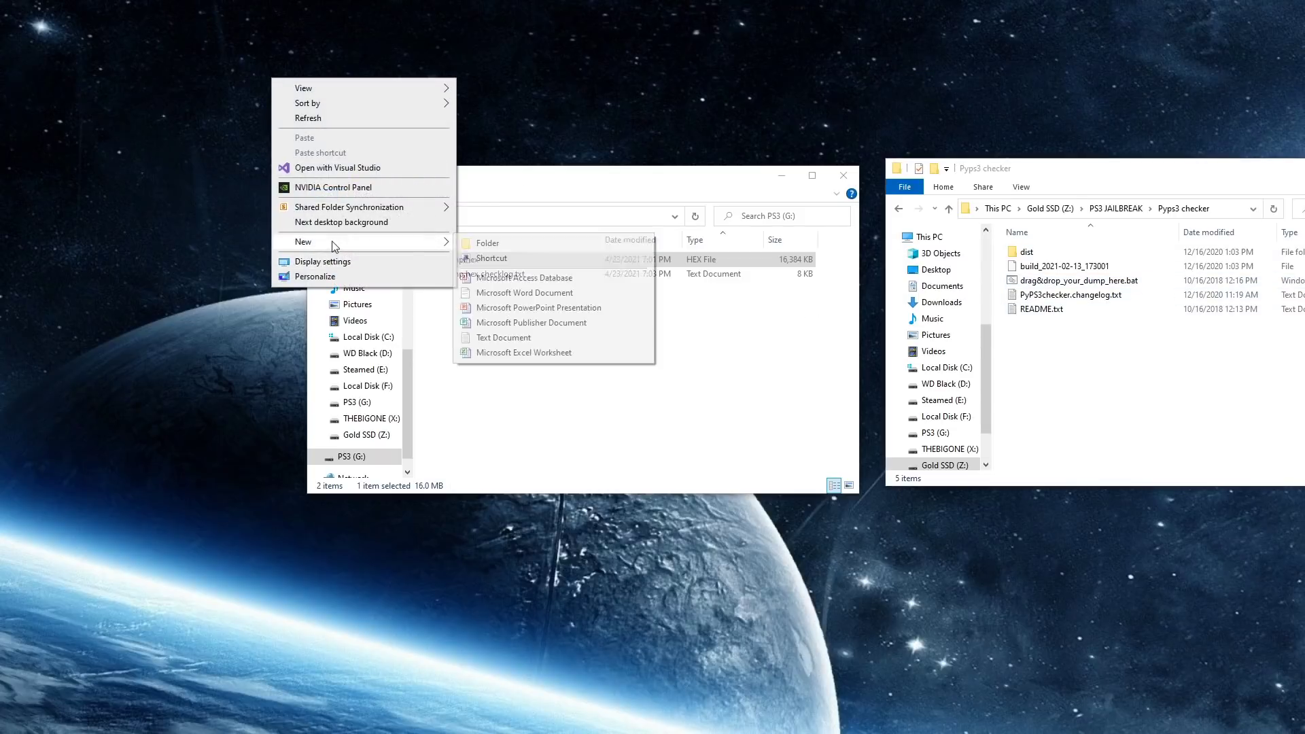
pyautogui.click(486, 243)
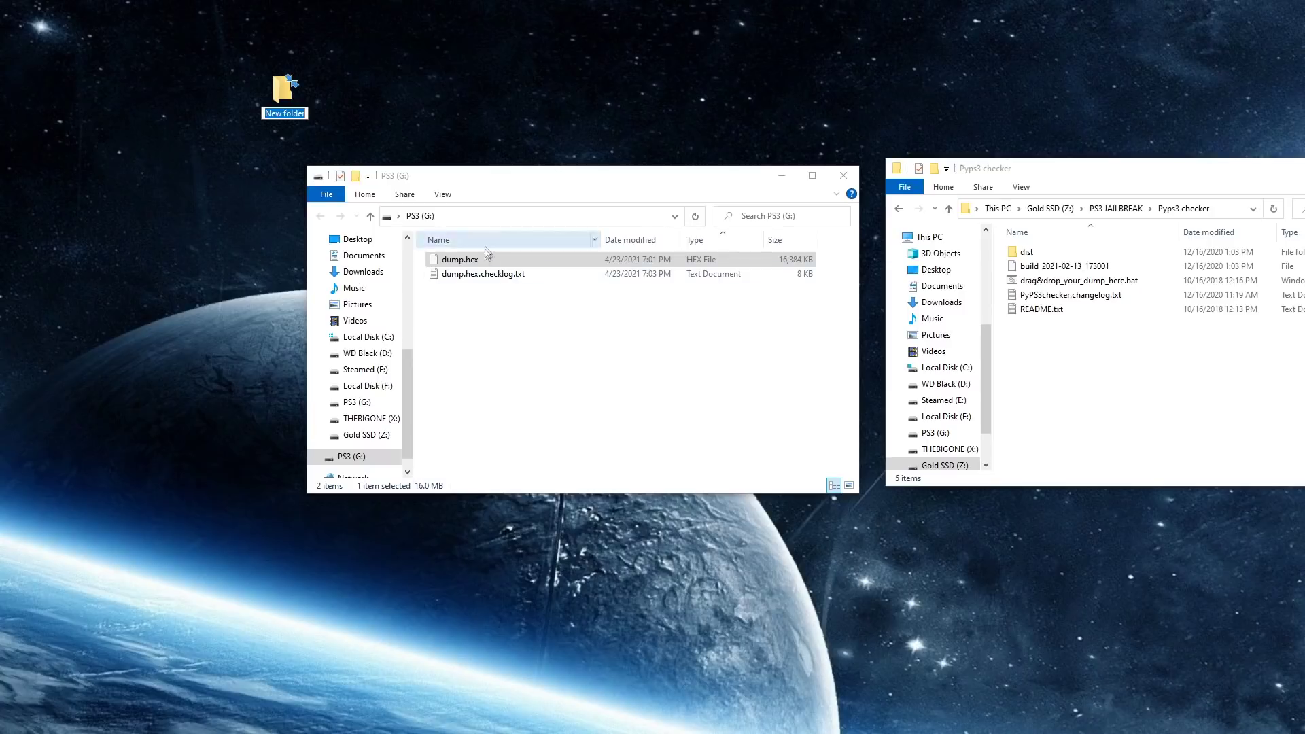
pyautogui.click(493, 259)
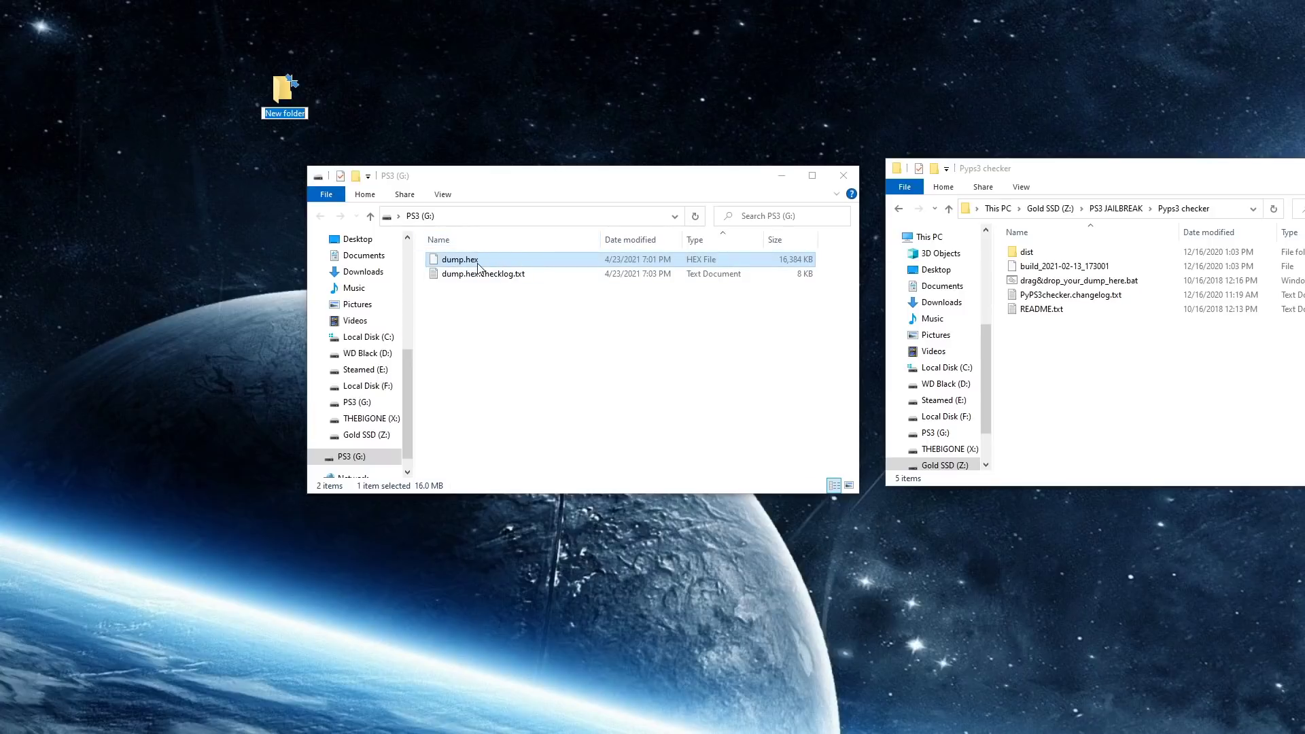
pyautogui.write('Slim PS3 Dump')
pyautogui.press('Return')
pyautogui.press('Return')
# - Permanently delete dump.hex.checklog.txt from the PS3 (G:) drive
pyautogui.click(517, 321)
pyautogui.moveTo(518, 320); pyautogui.dragTo(484, 256)
pyautogui.click(493, 278)
pyautogui.press('Delete')
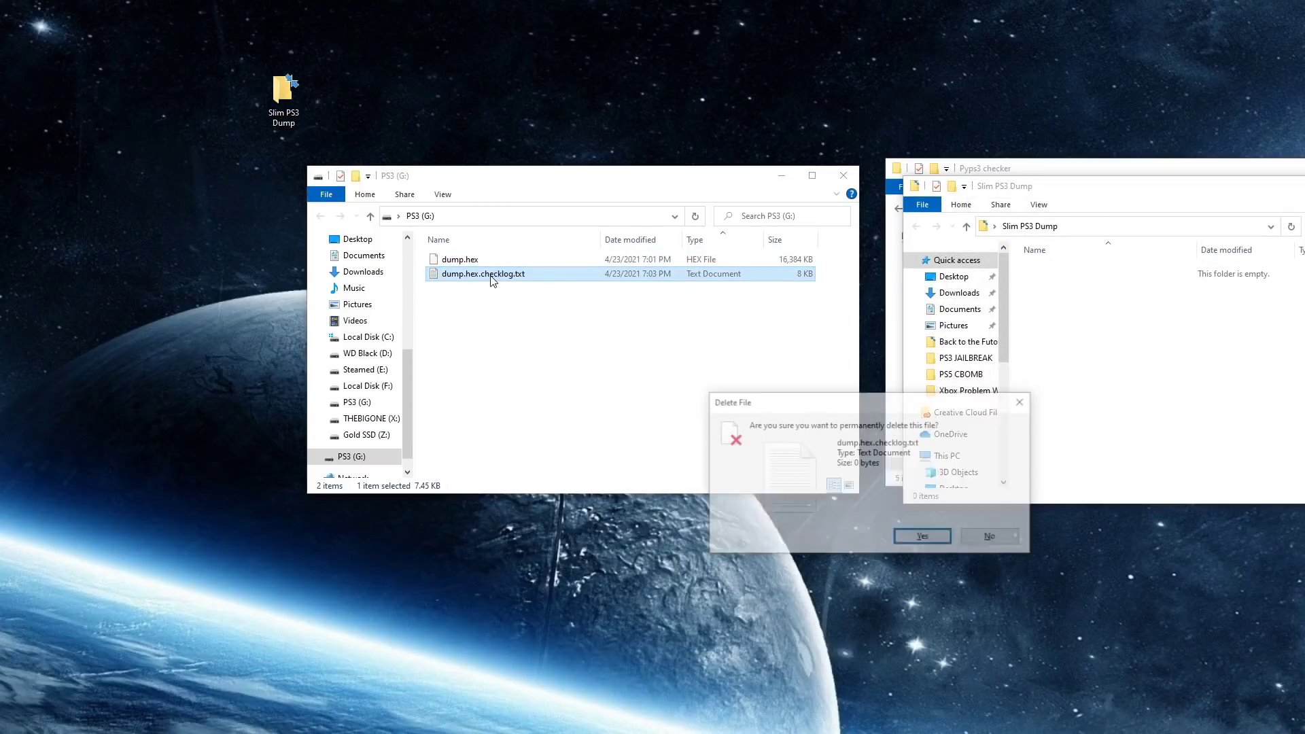
pyautogui.press('Return')
# - Copy dump.hex from the PS3 (G:) drive into the Slim PS3 Dump folder, and permanently delete the drive's copy
pyautogui.click(475, 260)
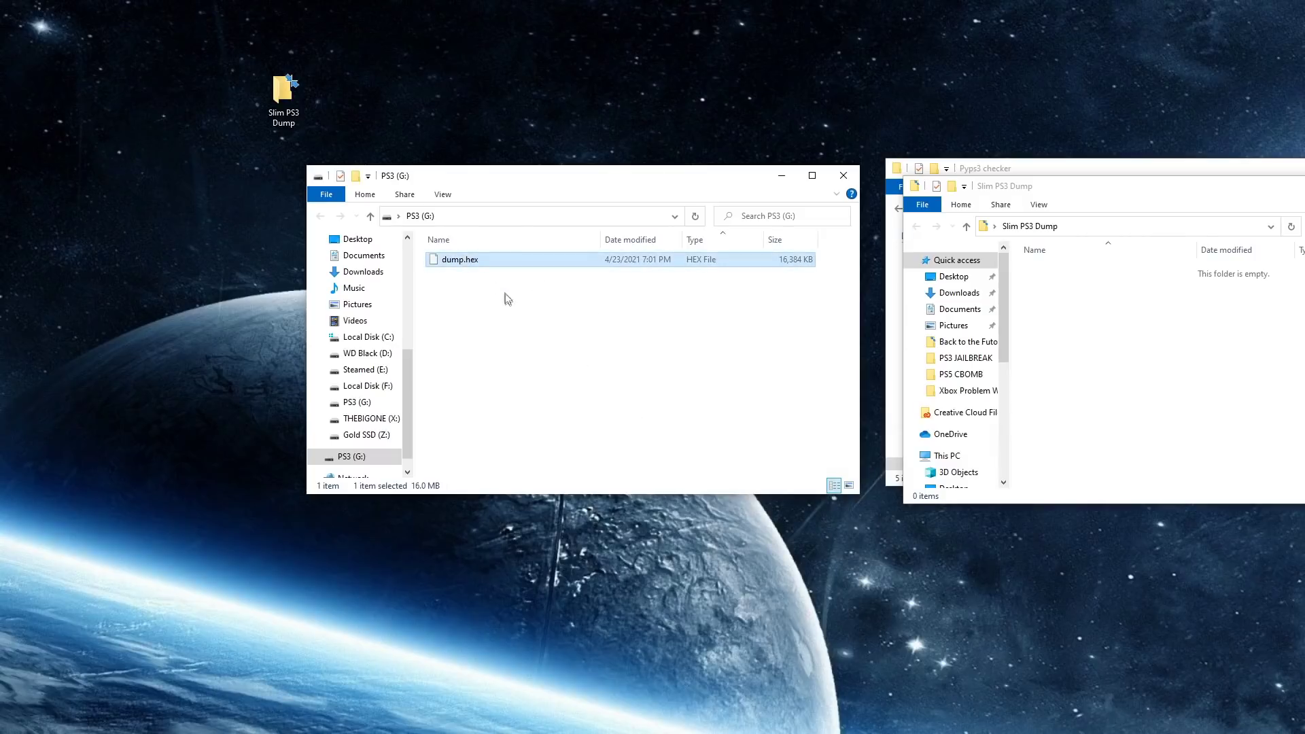
pyautogui.moveTo(478, 265); pyautogui.dragTo(1094, 352)
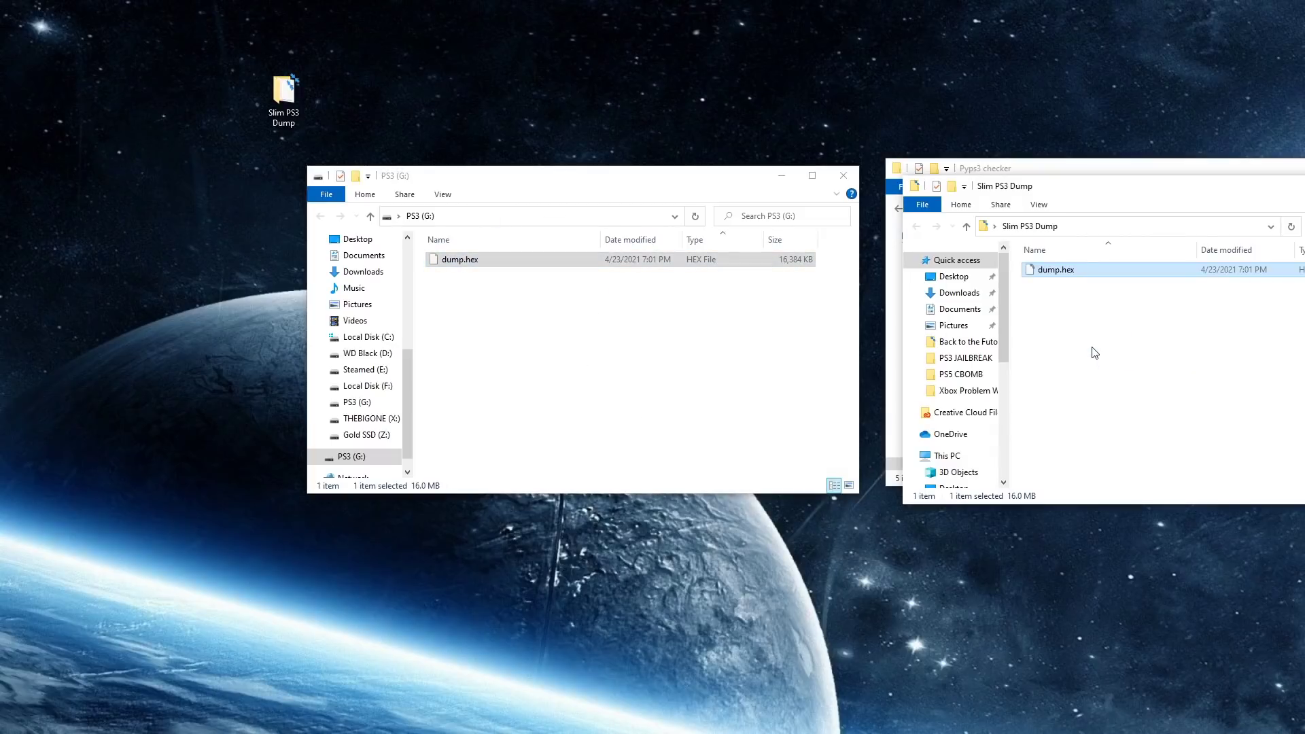
pyautogui.click(472, 266)
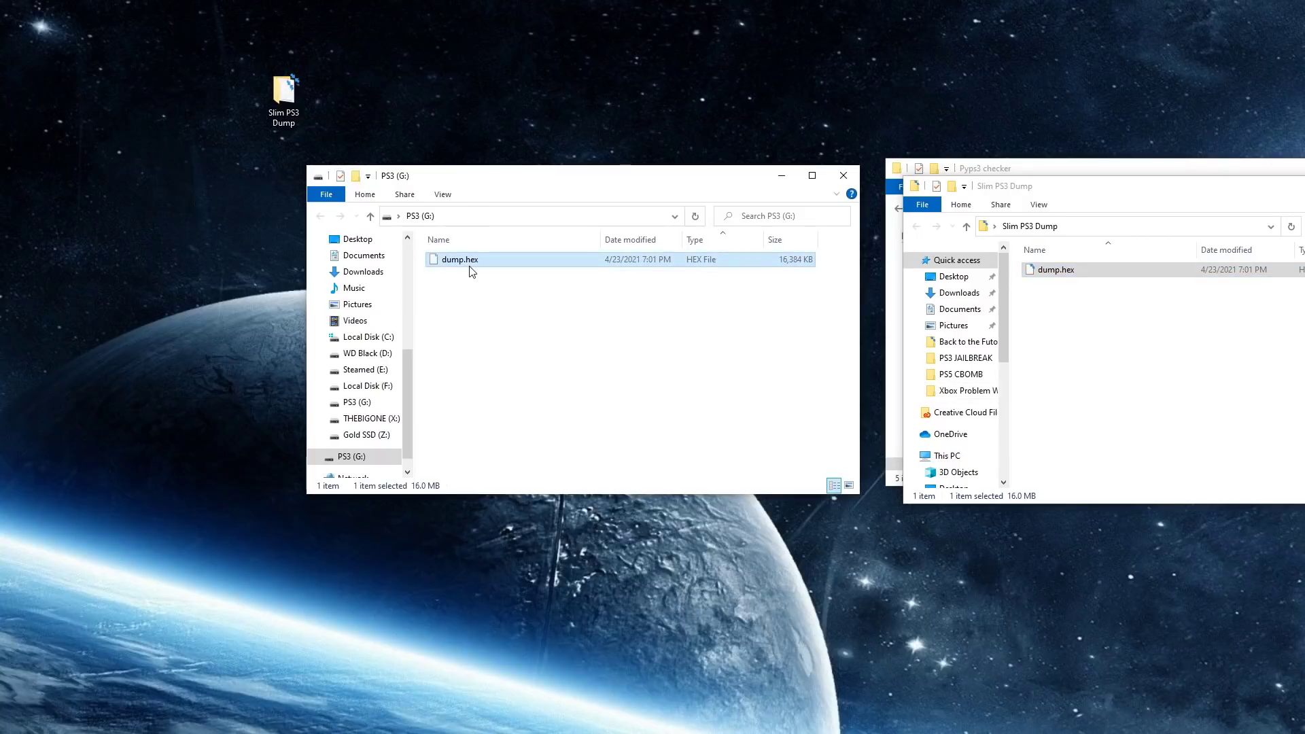
pyautogui.hotkey('shift', 'Delete')
pyautogui.click(911, 537)
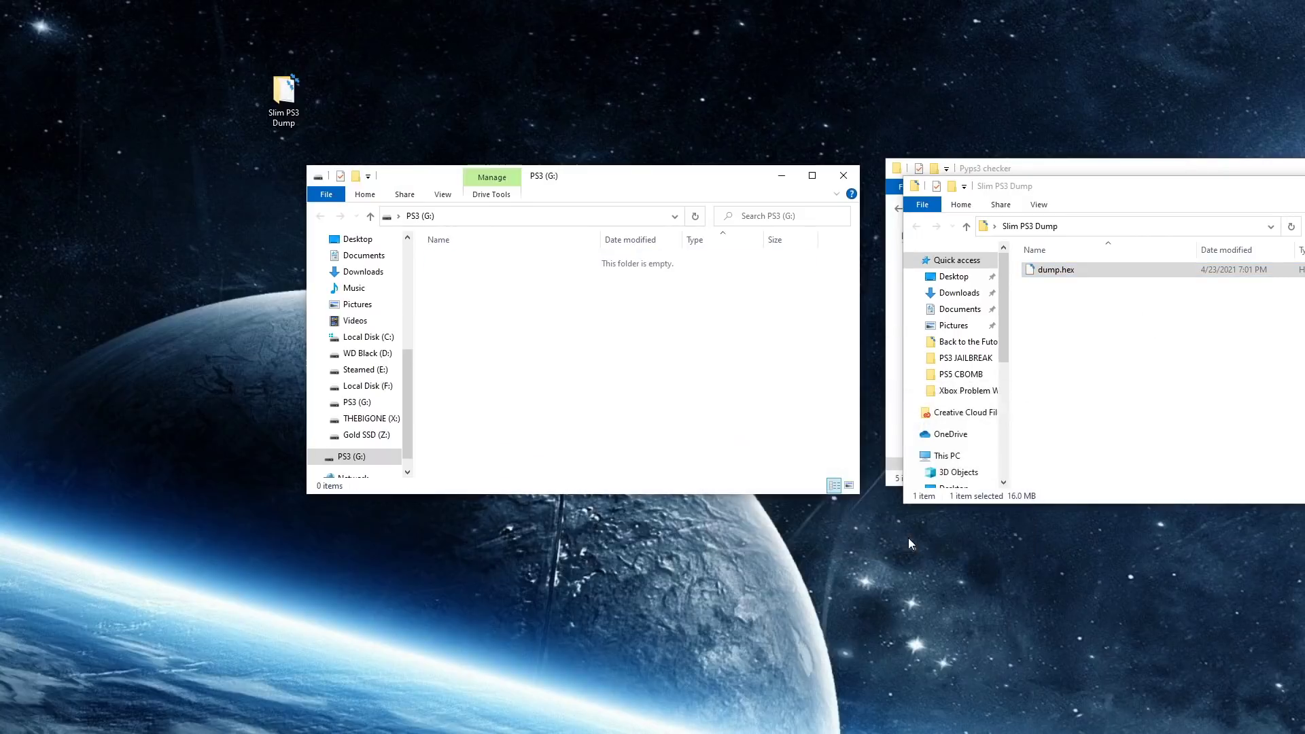
pyautogui.moveTo(1081, 197); pyautogui.dragTo(1151, 420)
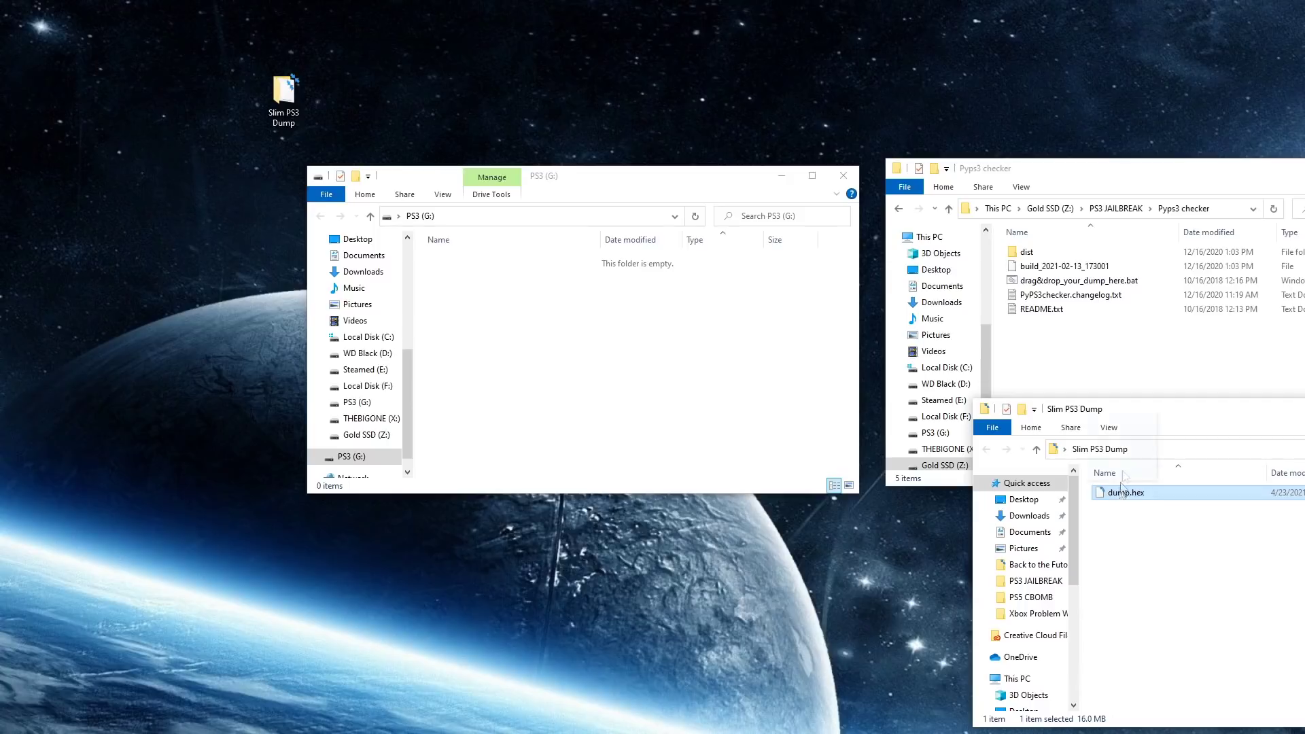
# - Validate the copied dump.hex in the Slim PS3 Dump folder with drag&drop_your_dump_here.bat, and decline opening the log file
pyautogui.moveTo(1124, 493); pyautogui.dragTo(1068, 286)
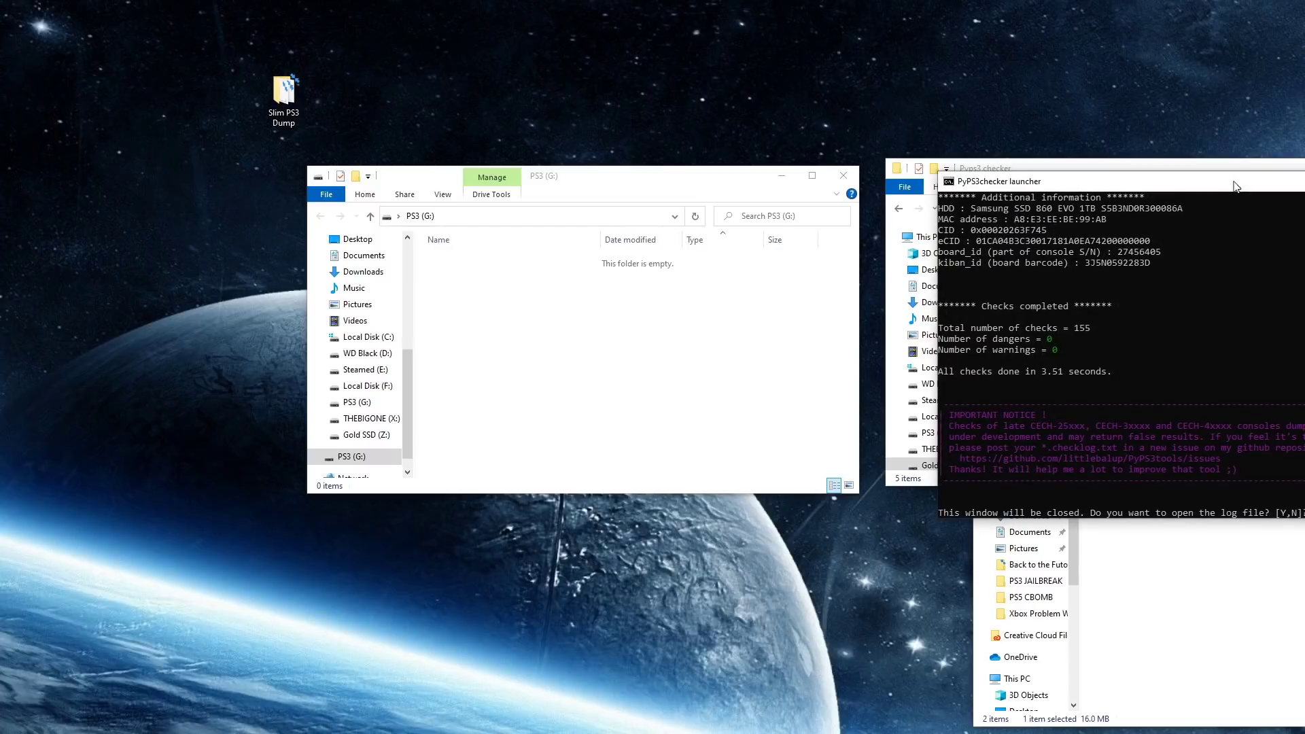
pyautogui.press('n')
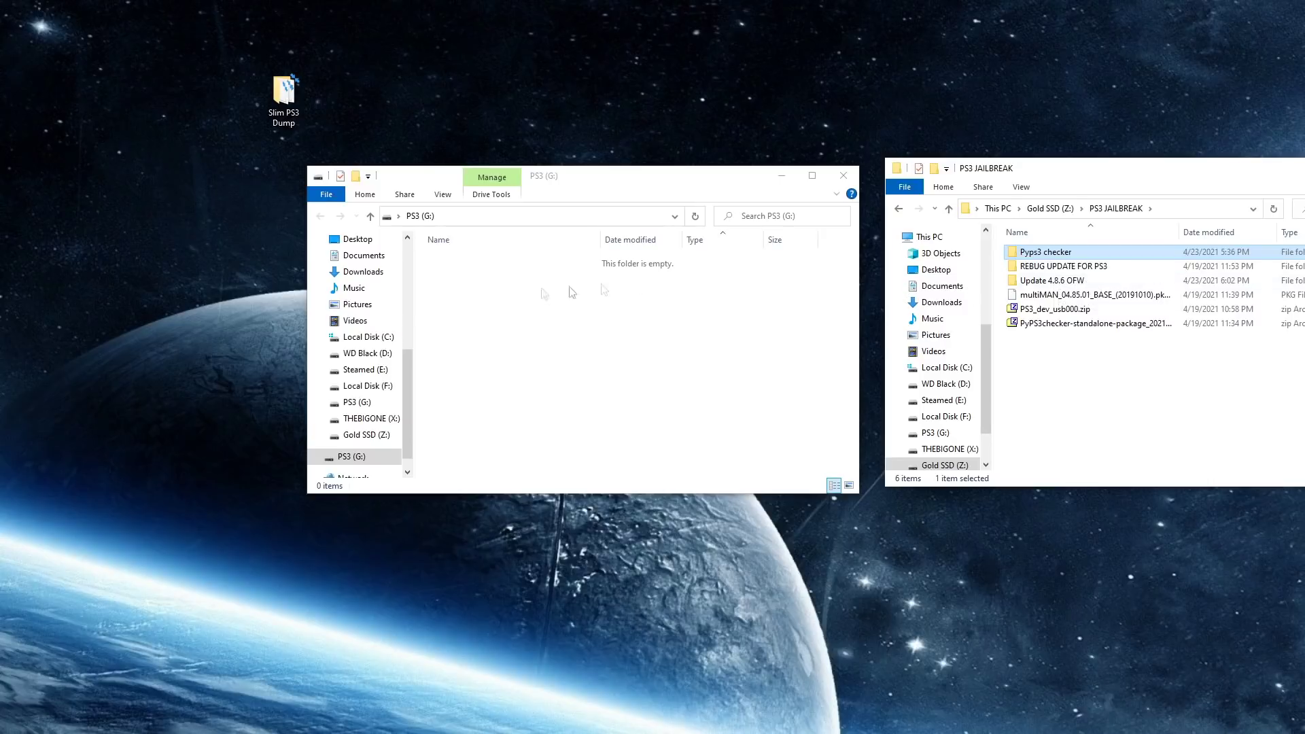
# - Copy the PS3 folder from REBUG UPDATE FOR PS3 in the PS3 JAILBREAK folder to the PS3 (G:) drive
pyautogui.rightClick(469, 302)
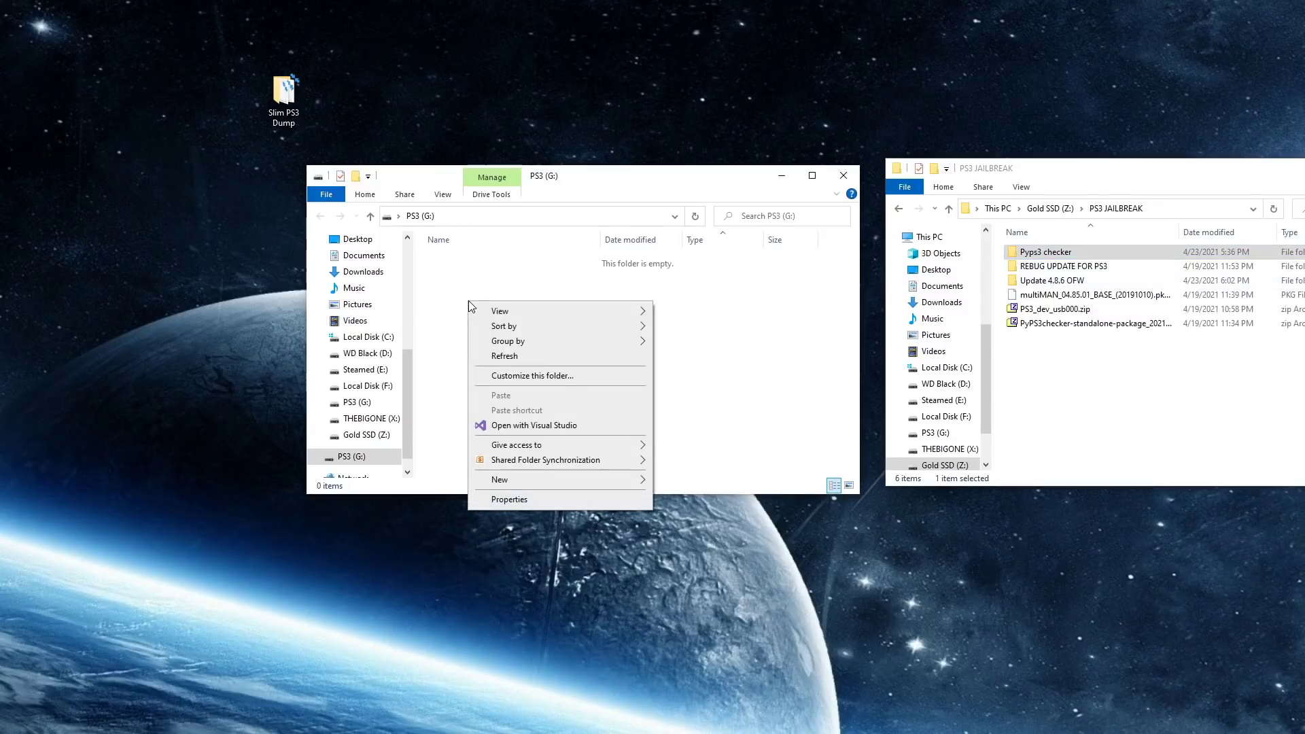
pyautogui.click(1085, 268)
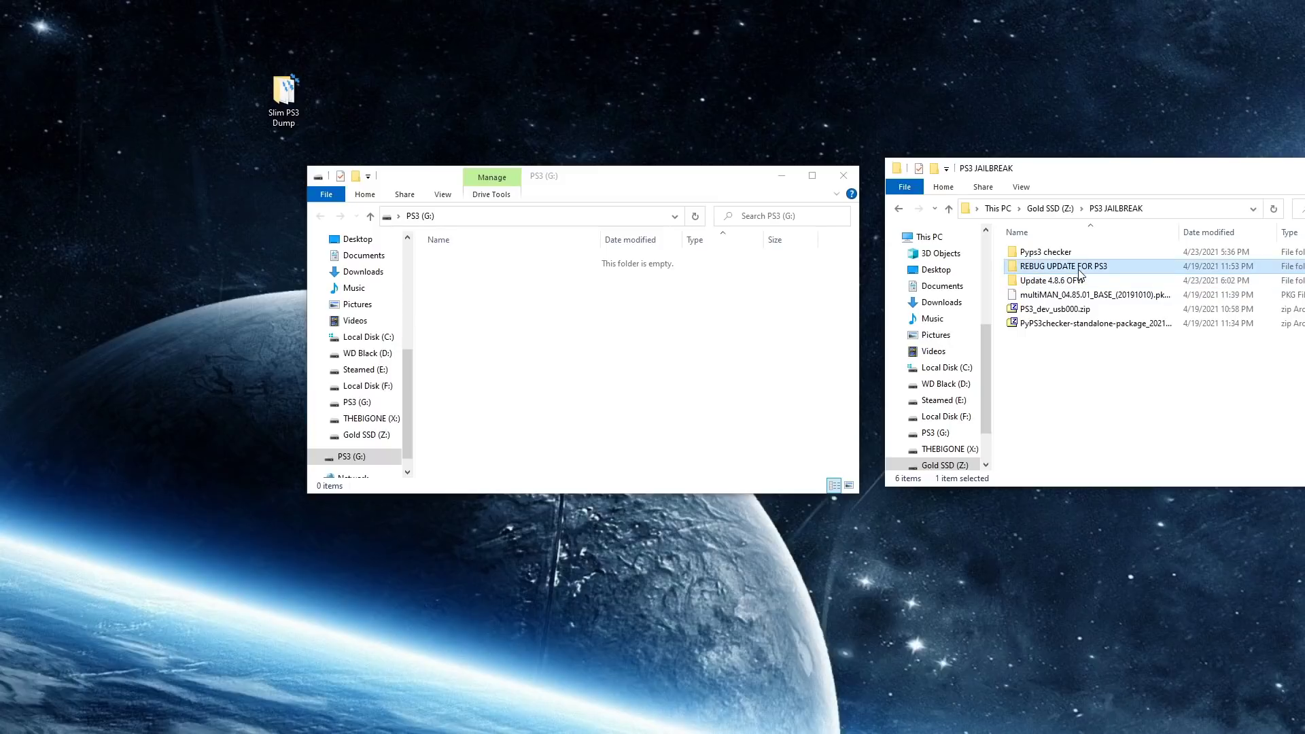
pyautogui.doubleClick(1081, 272)
pyautogui.click(1047, 255)
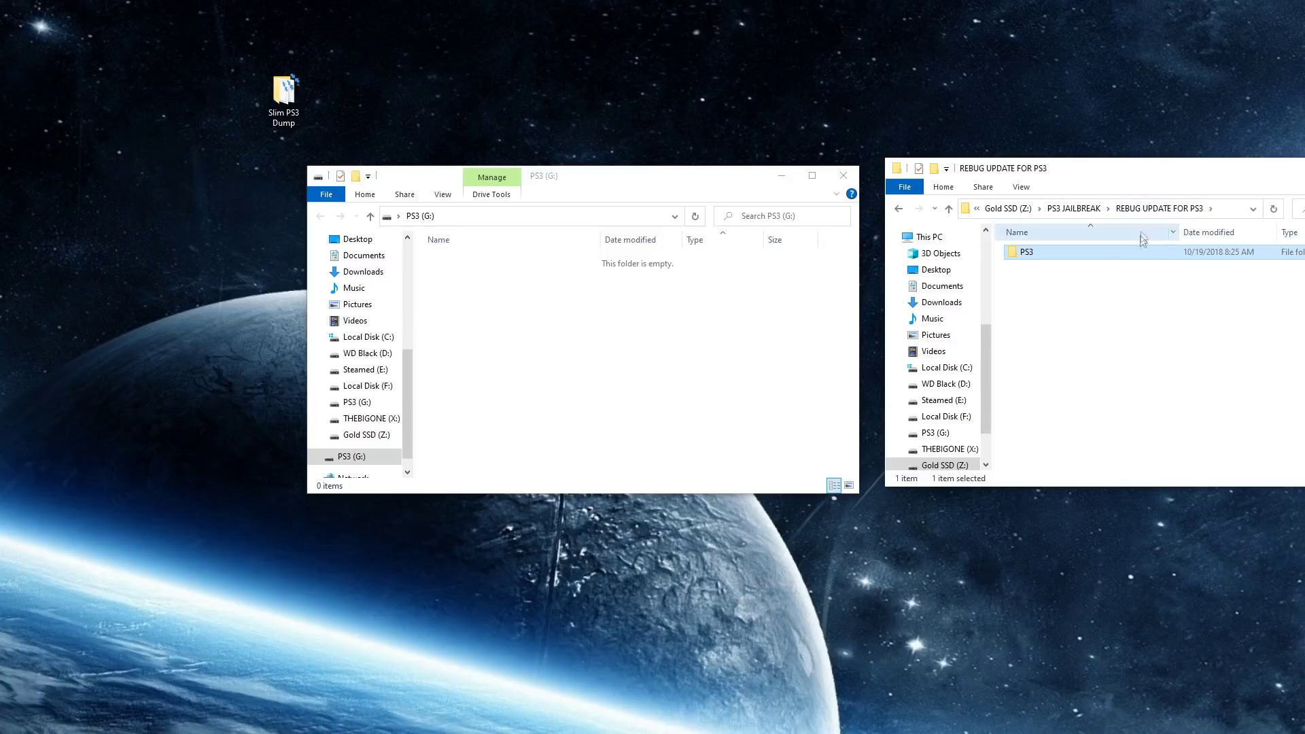
pyautogui.moveTo(1034, 254); pyautogui.dragTo(562, 342)
pyautogui.scroll(-1, 986, 332)
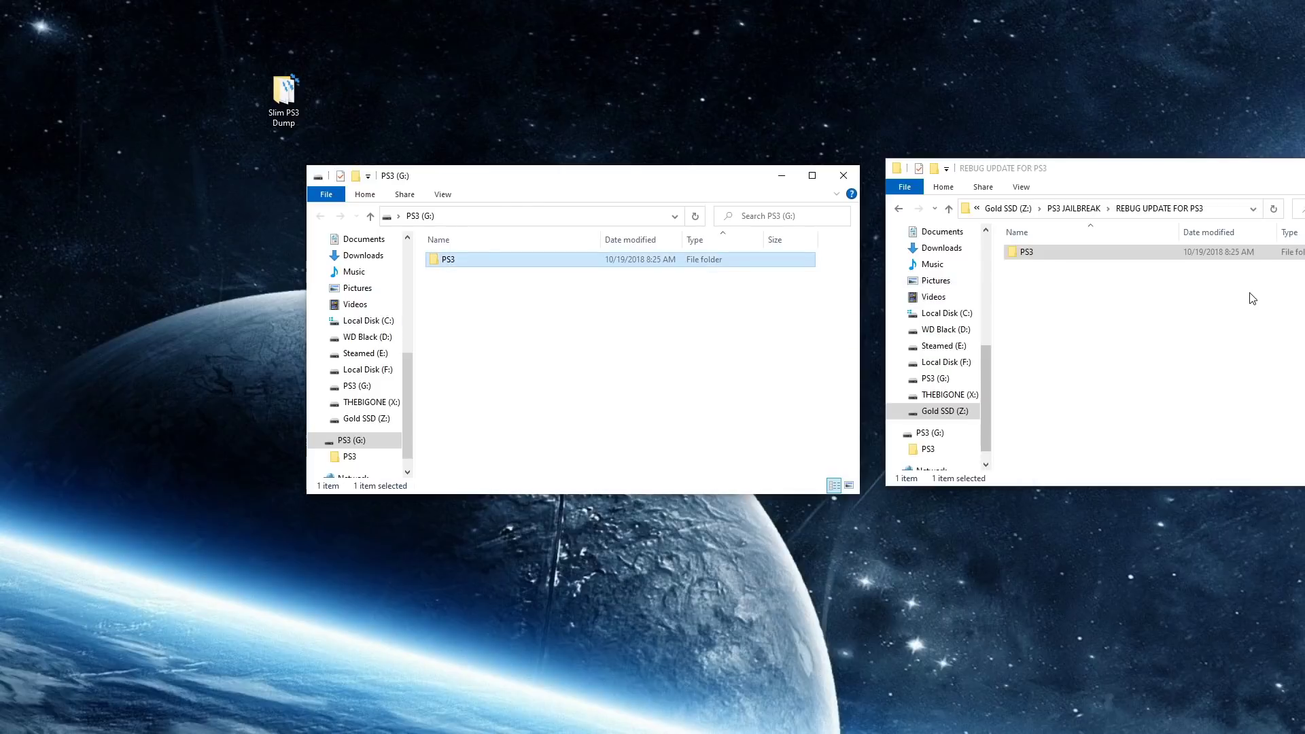
# - Copy the multiMAN_04.85.01_BASE_(20191010) package from the PS3 JAILBREAK folder to the PS3 (G:) drive
pyautogui.click(1077, 208)
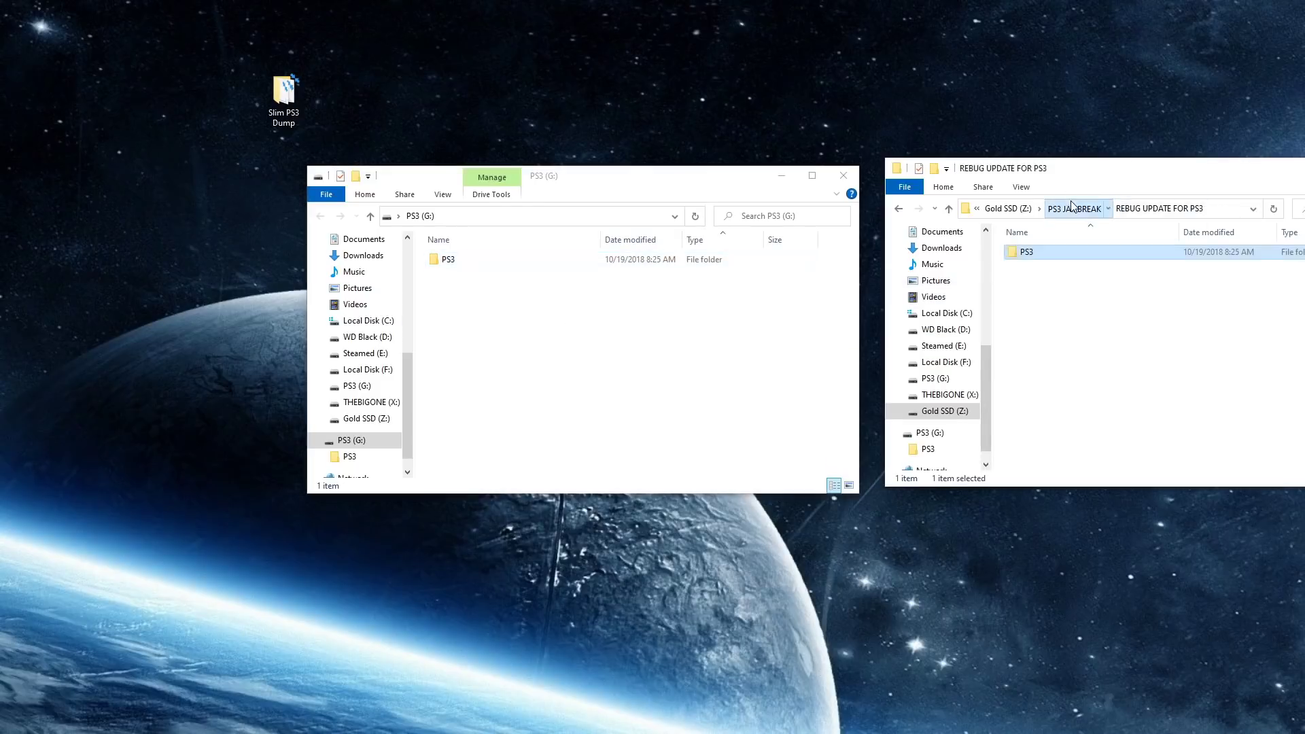
pyautogui.click(1070, 297)
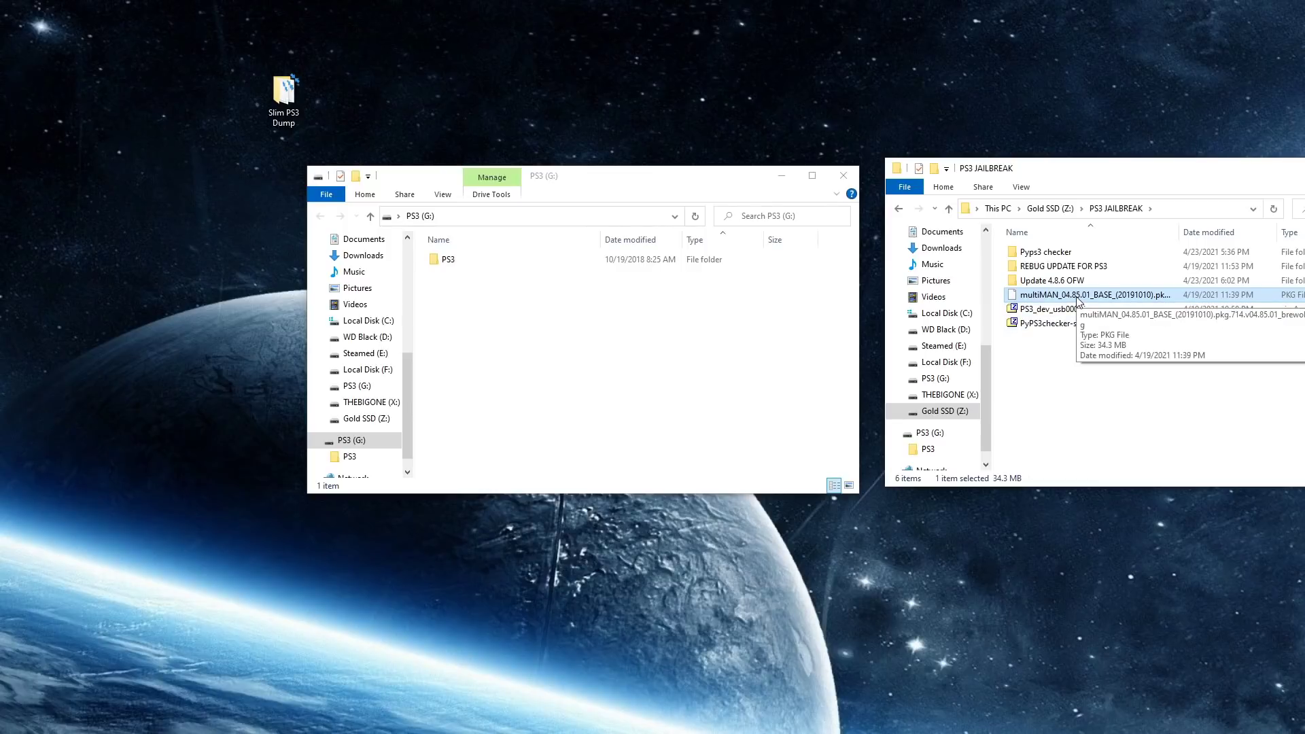
pyautogui.moveTo(1076, 296); pyautogui.dragTo(606, 364)
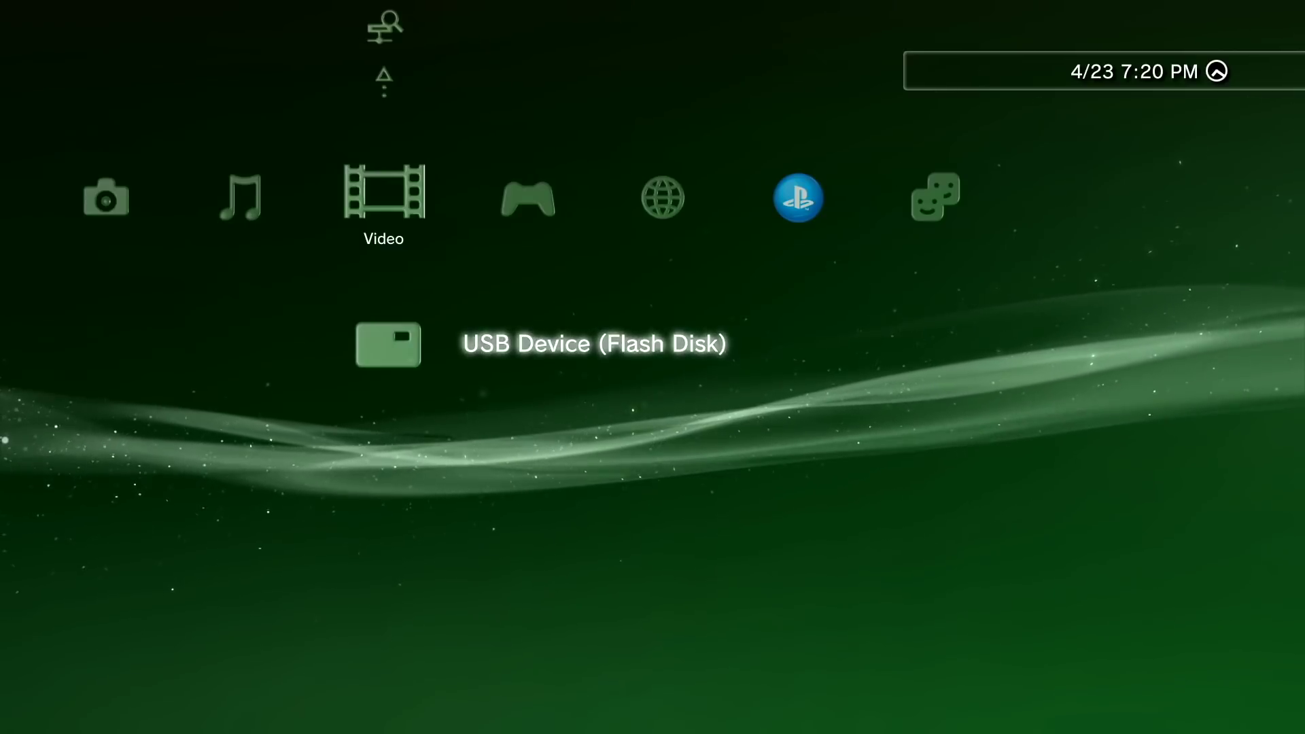
pyautogui.press('Right')
pyautogui.press('Right')
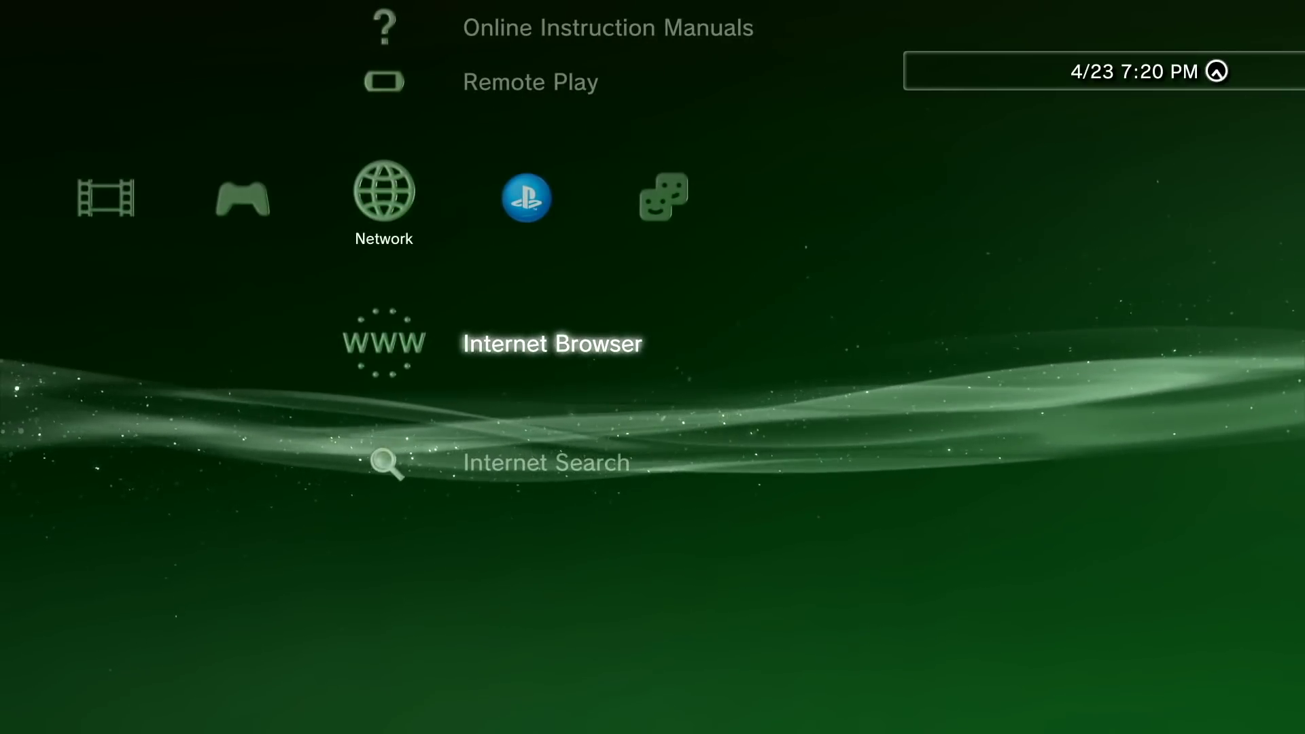
pyautogui.press('Return')
pyautogui.press('Down')
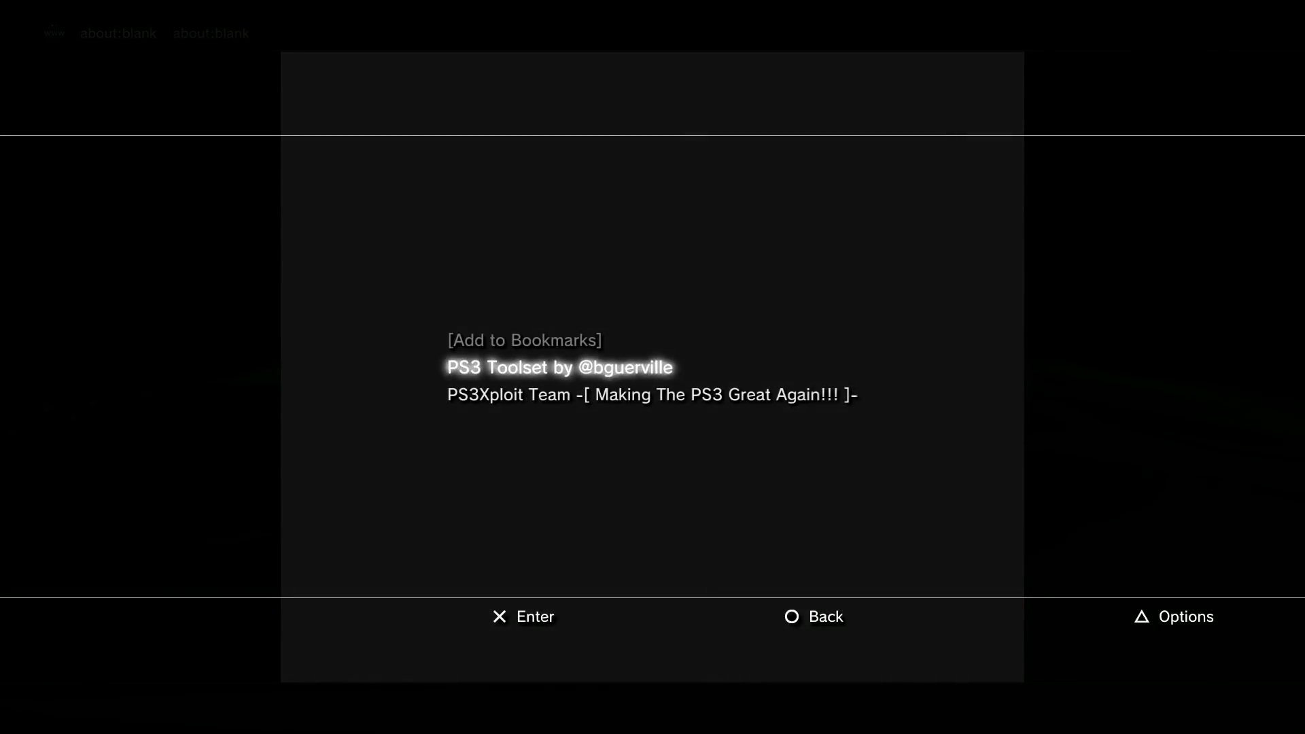
pyautogui.press('Return')
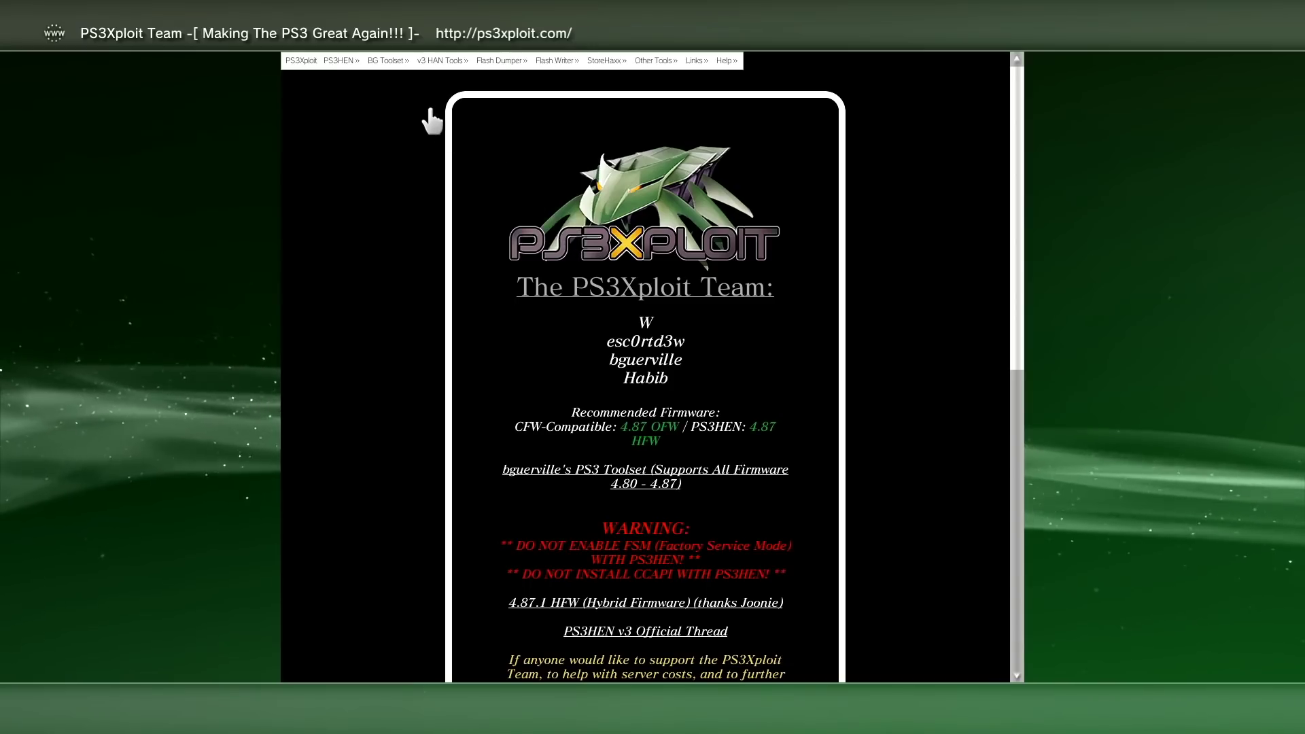
pyautogui.moveTo(399, 73)
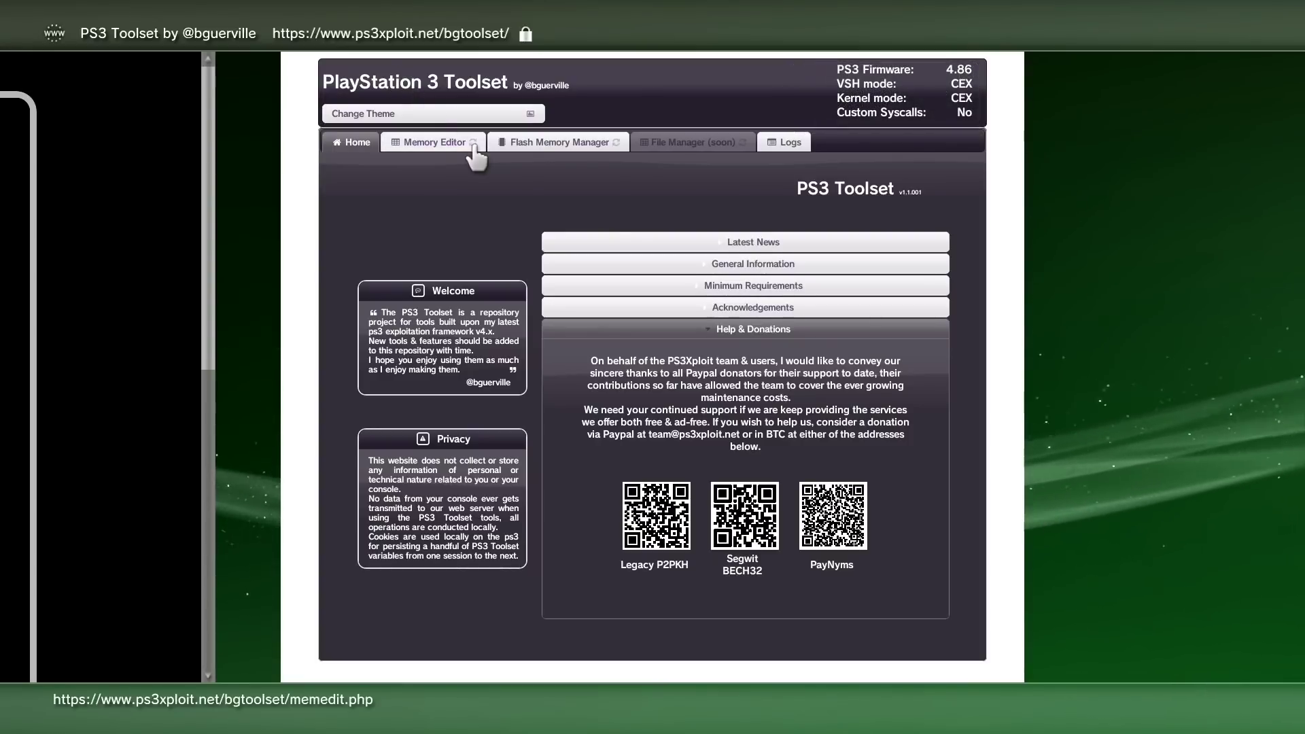
# - Load the flash memory patch via HTTPS in the Flash Memory Manager, and close the finished download dialog
pyautogui.click(514, 145)
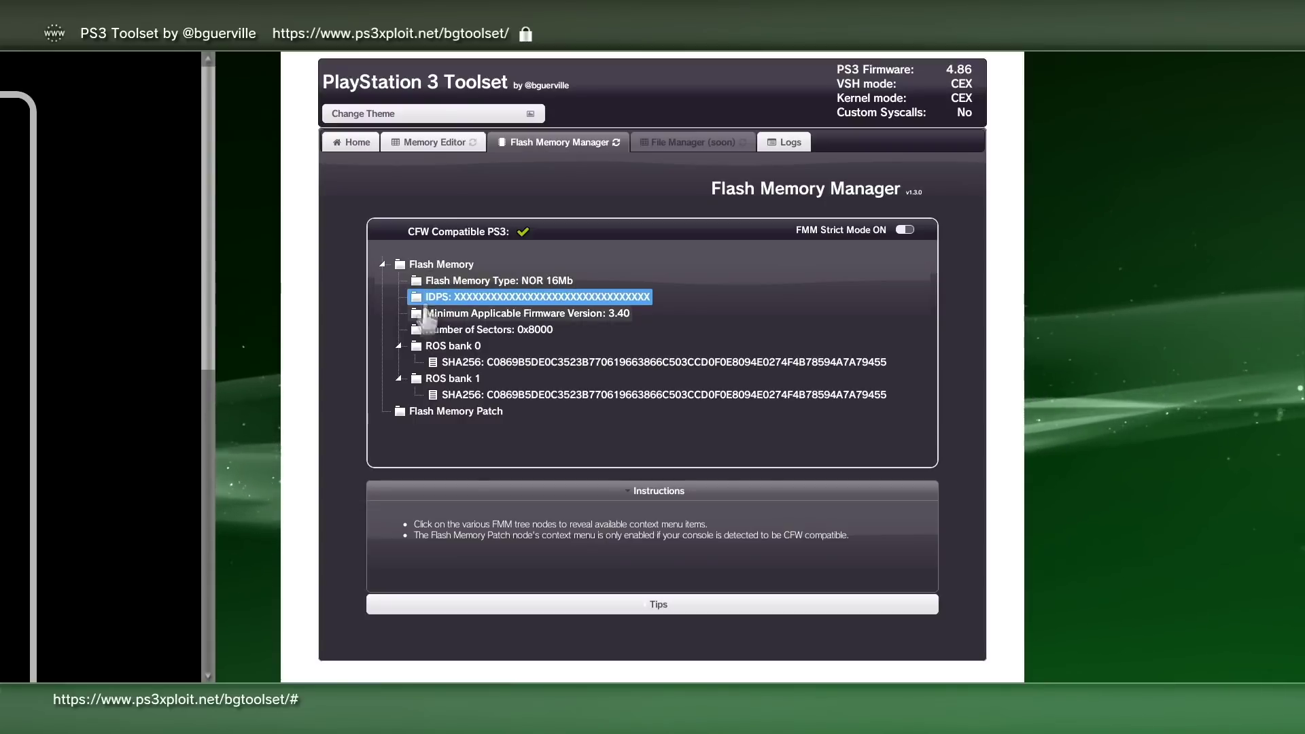
pyautogui.click(415, 411)
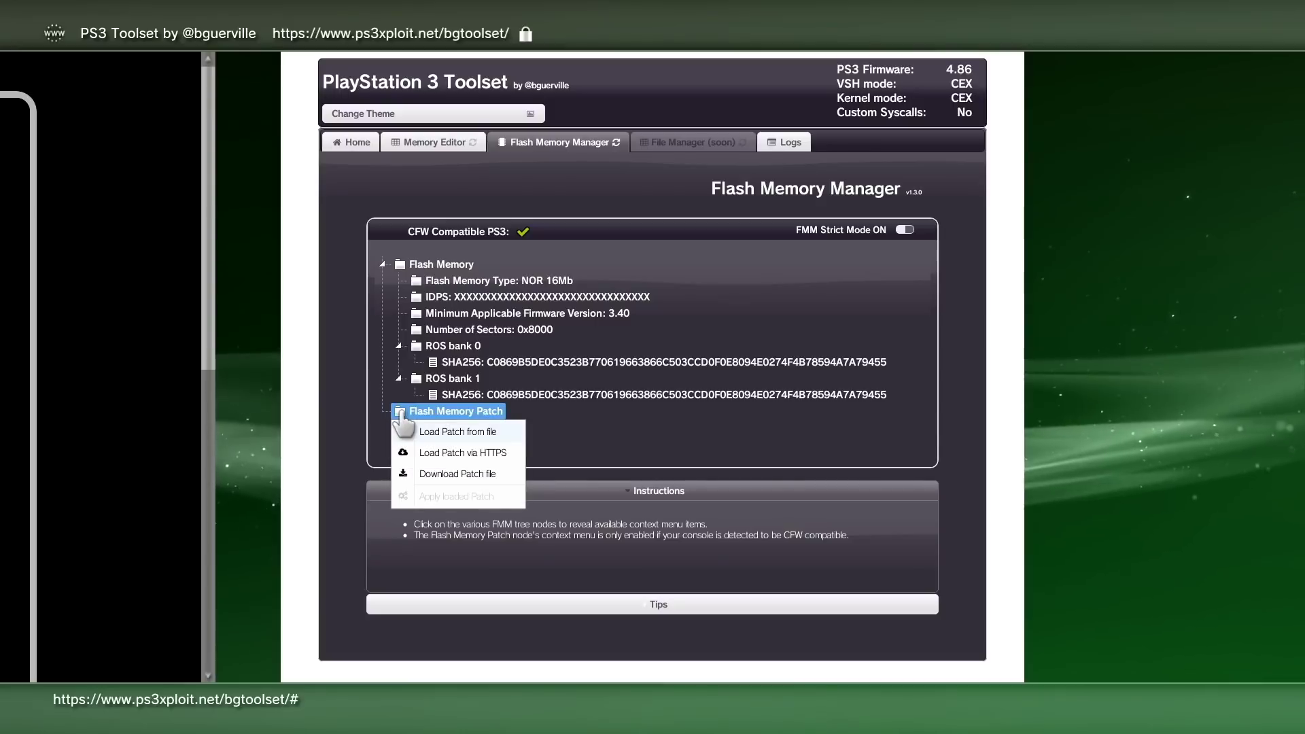
pyautogui.click(435, 454)
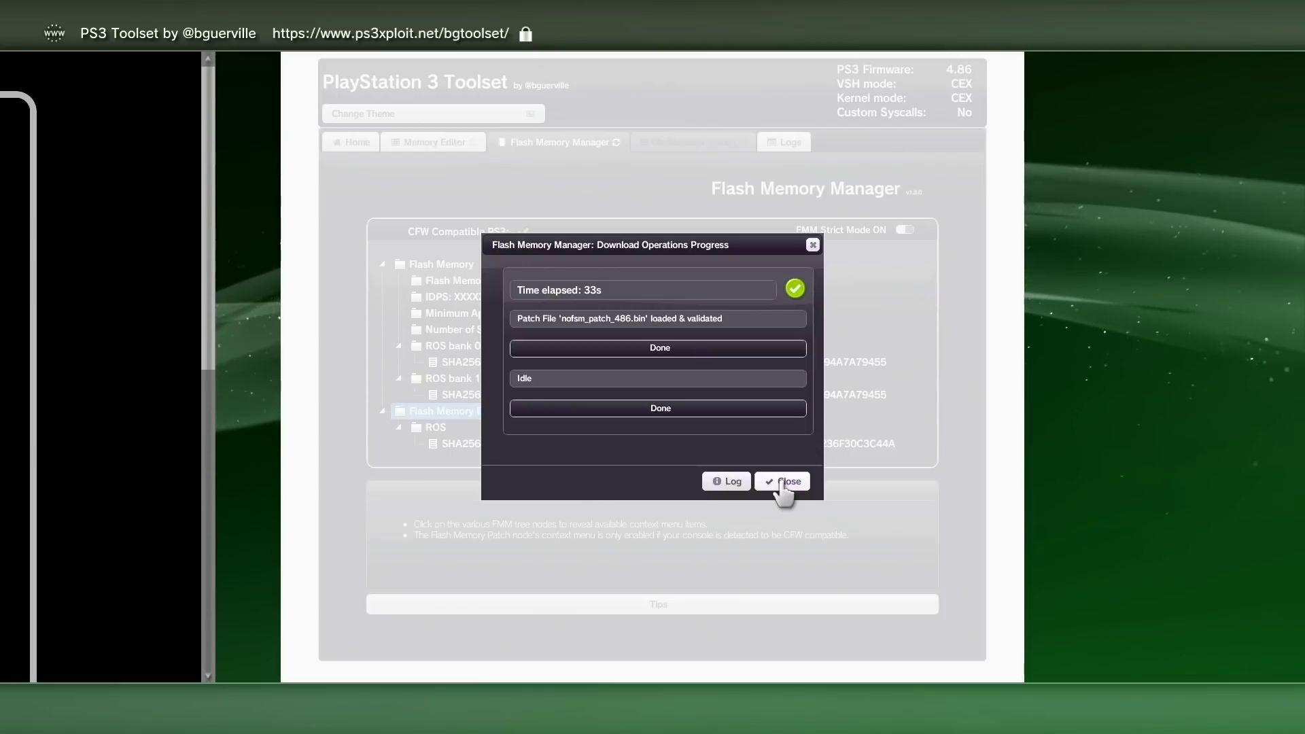
pyautogui.click(781, 482)
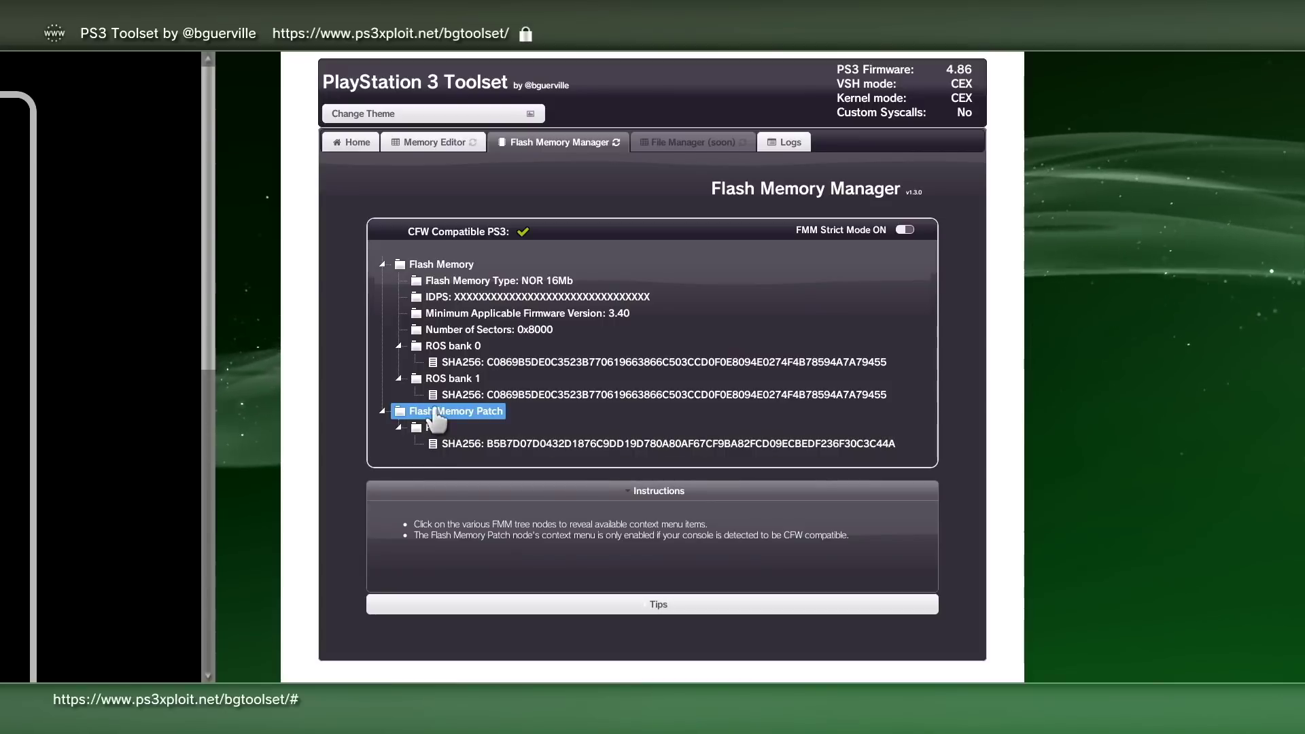
# - Apply the loaded patch to the flash memory, confirming the brick warning, and exit the browser once patching is done
pyautogui.click(435, 412)
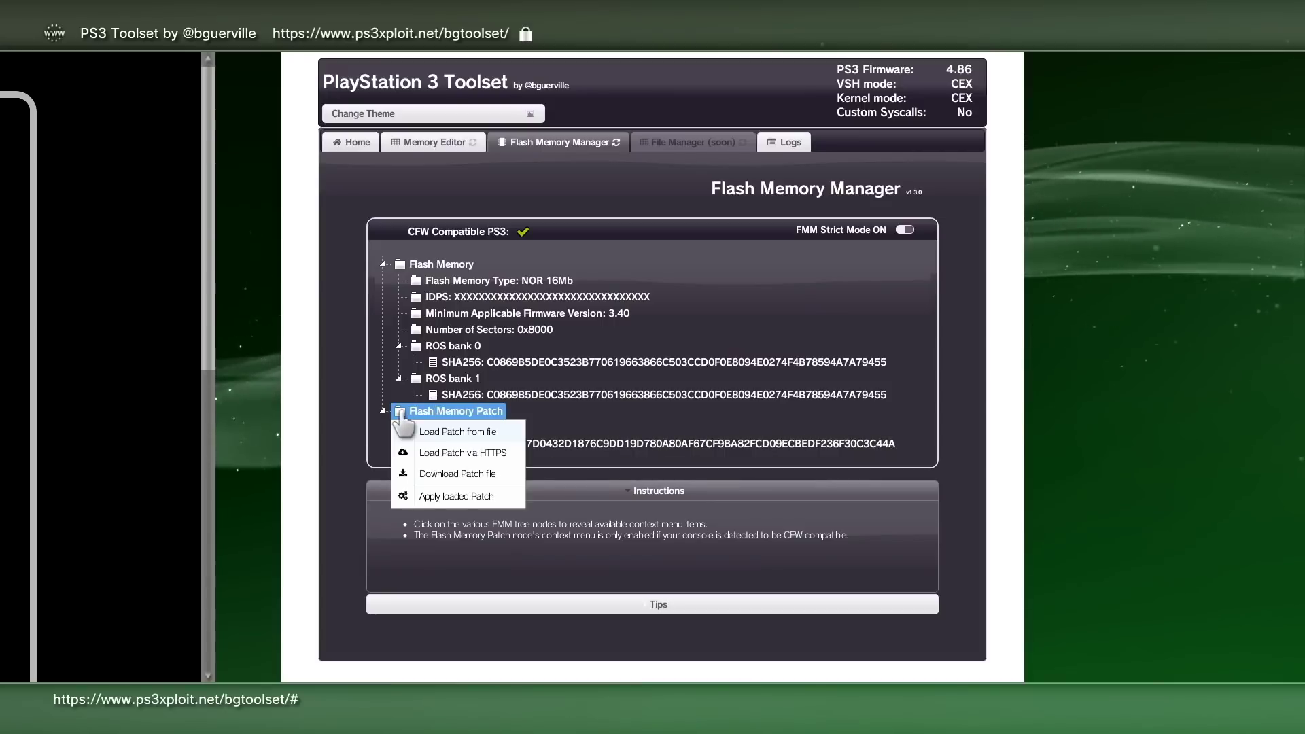
pyautogui.click(459, 498)
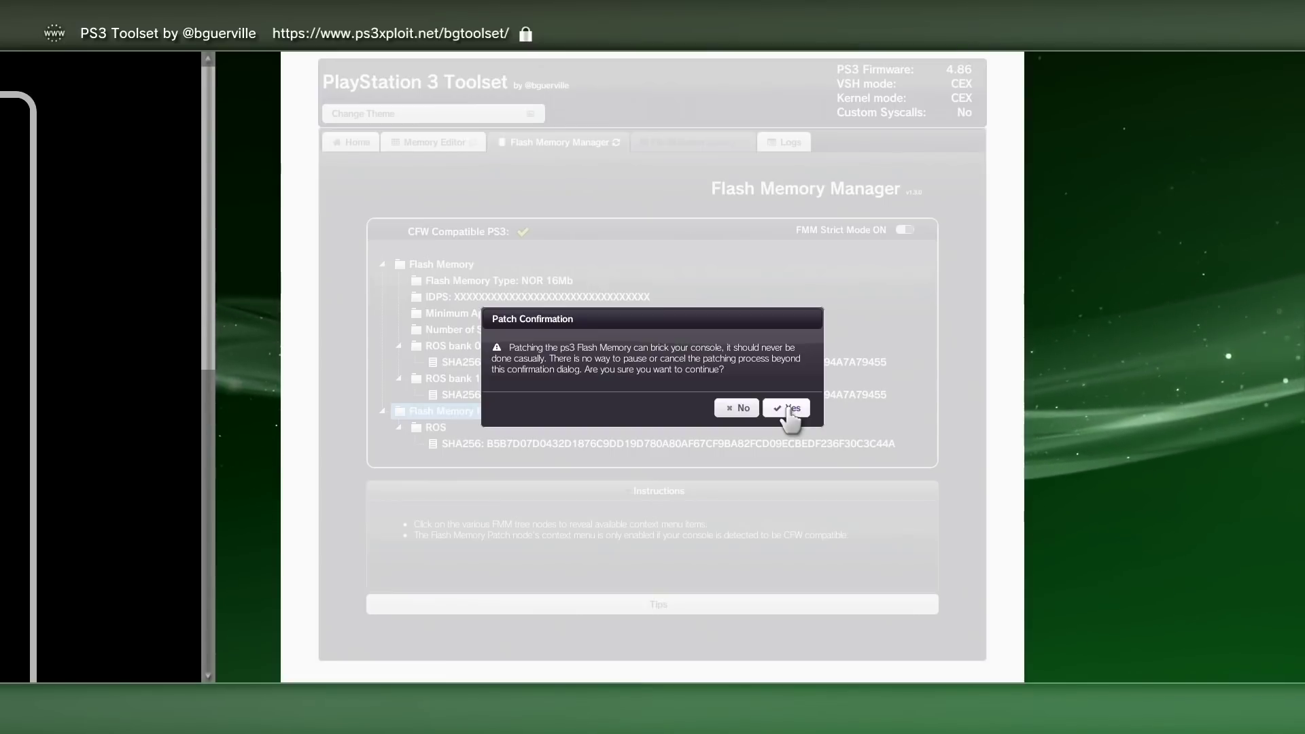
pyautogui.click(789, 409)
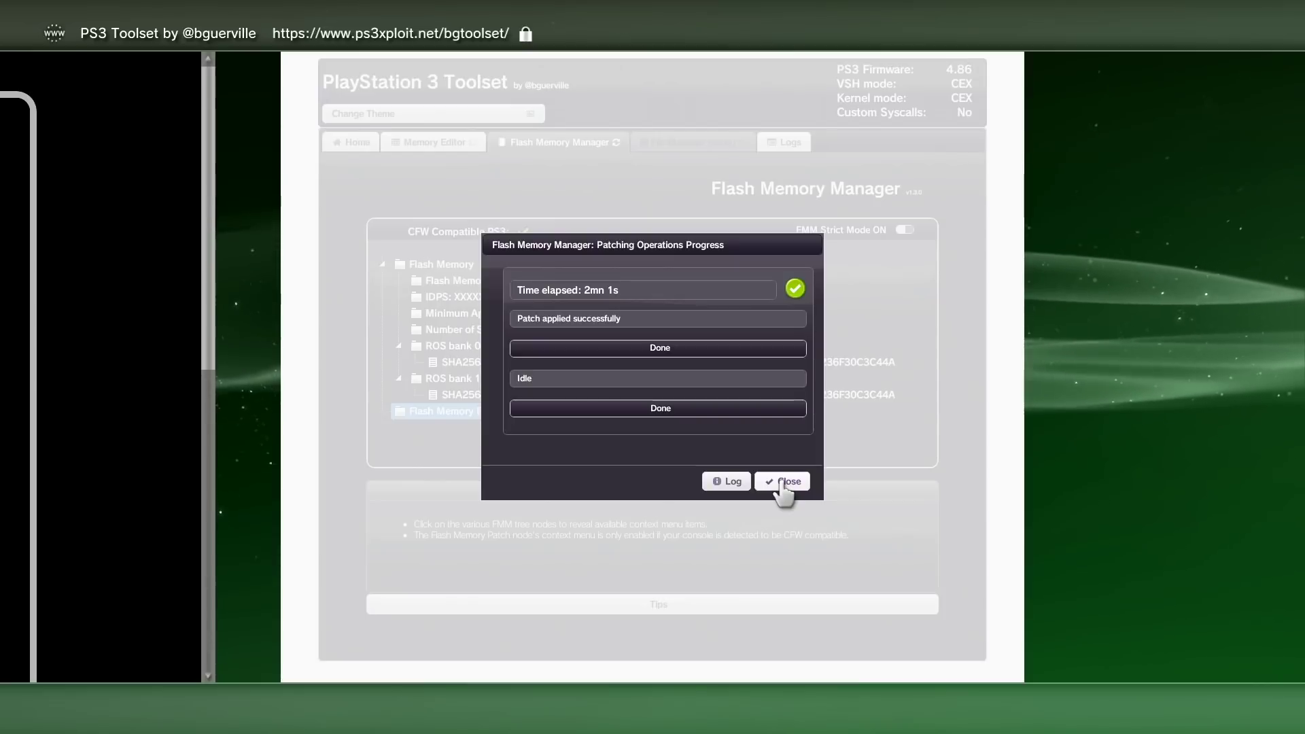
pyautogui.click(782, 481)
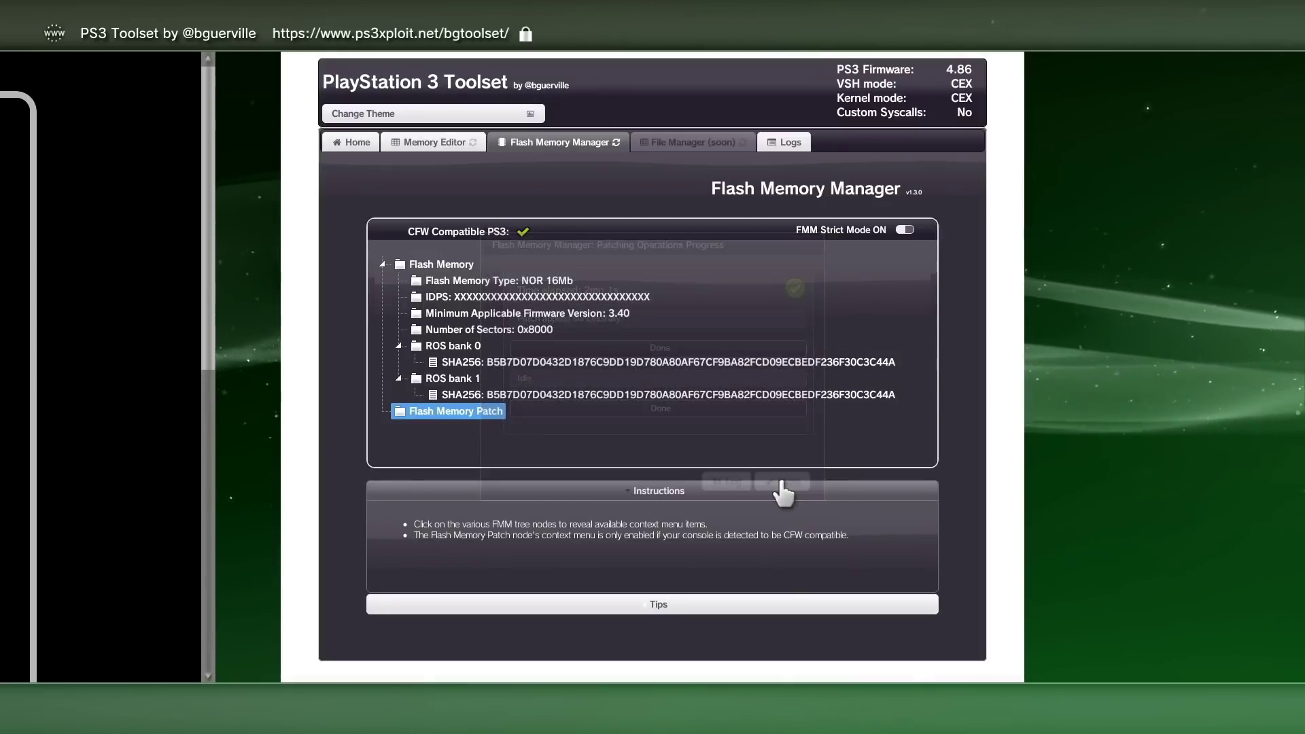
pyautogui.press('Escape')
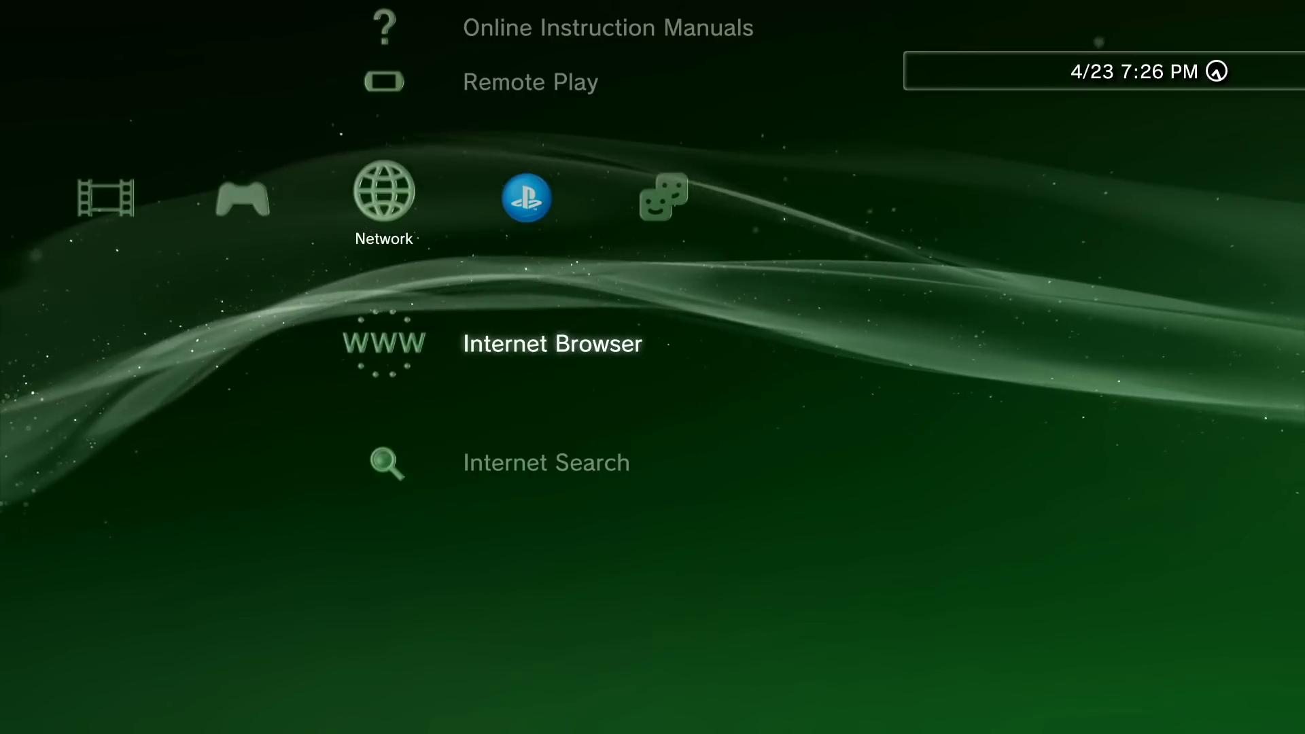
pyautogui.press('super')
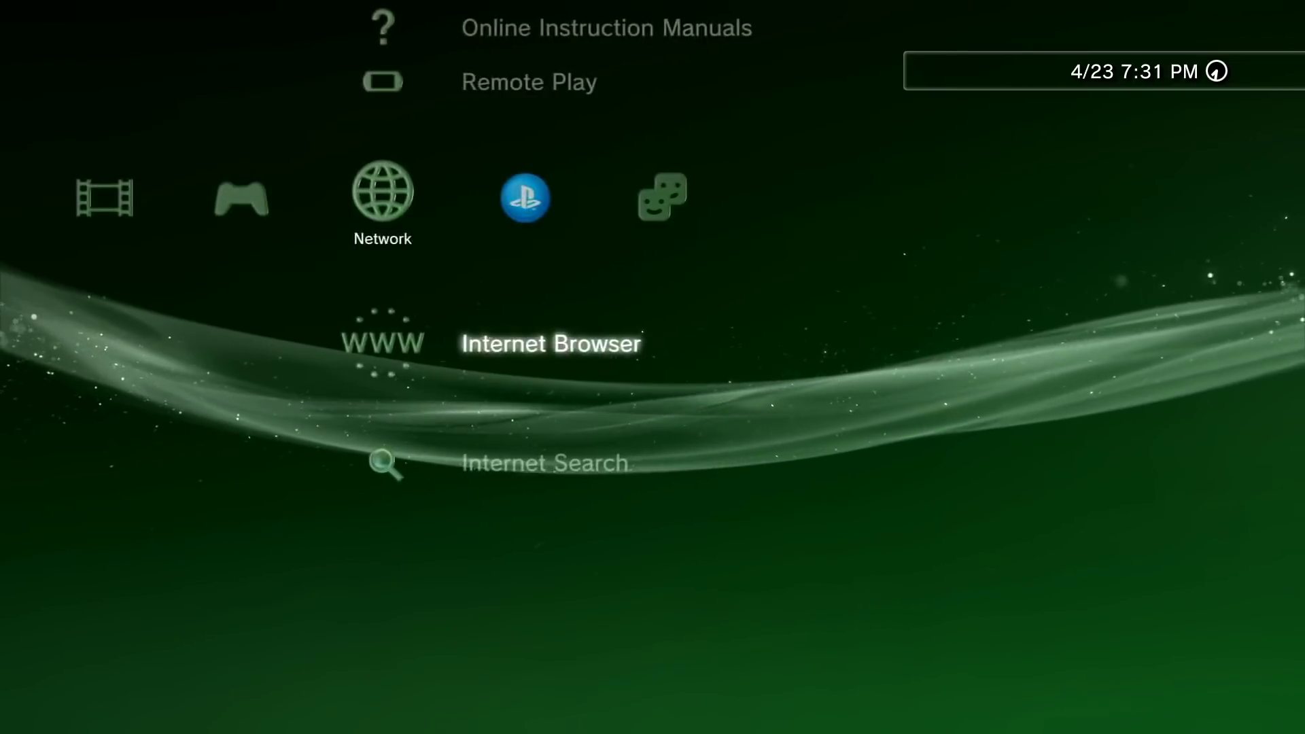
# - Start a System Update from Settings, using storage media as the update method
pyautogui.press('Left')
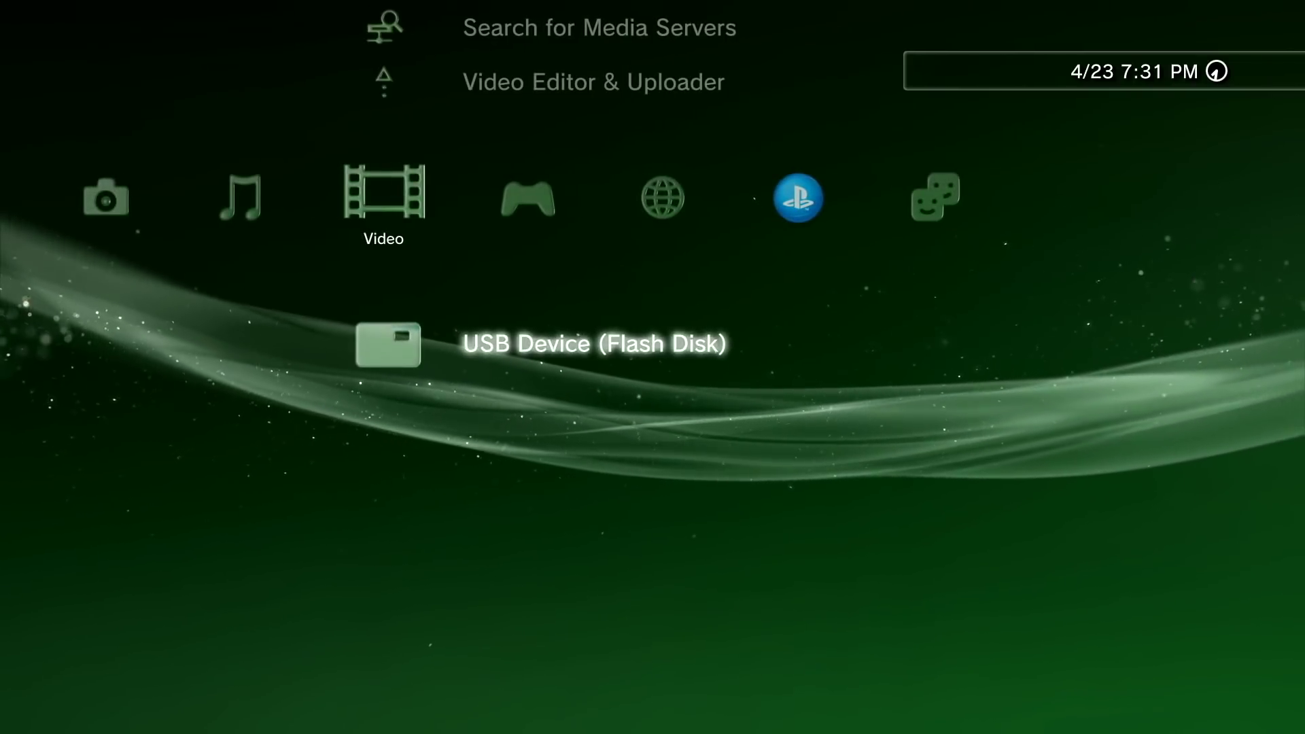
pyautogui.press('Left')
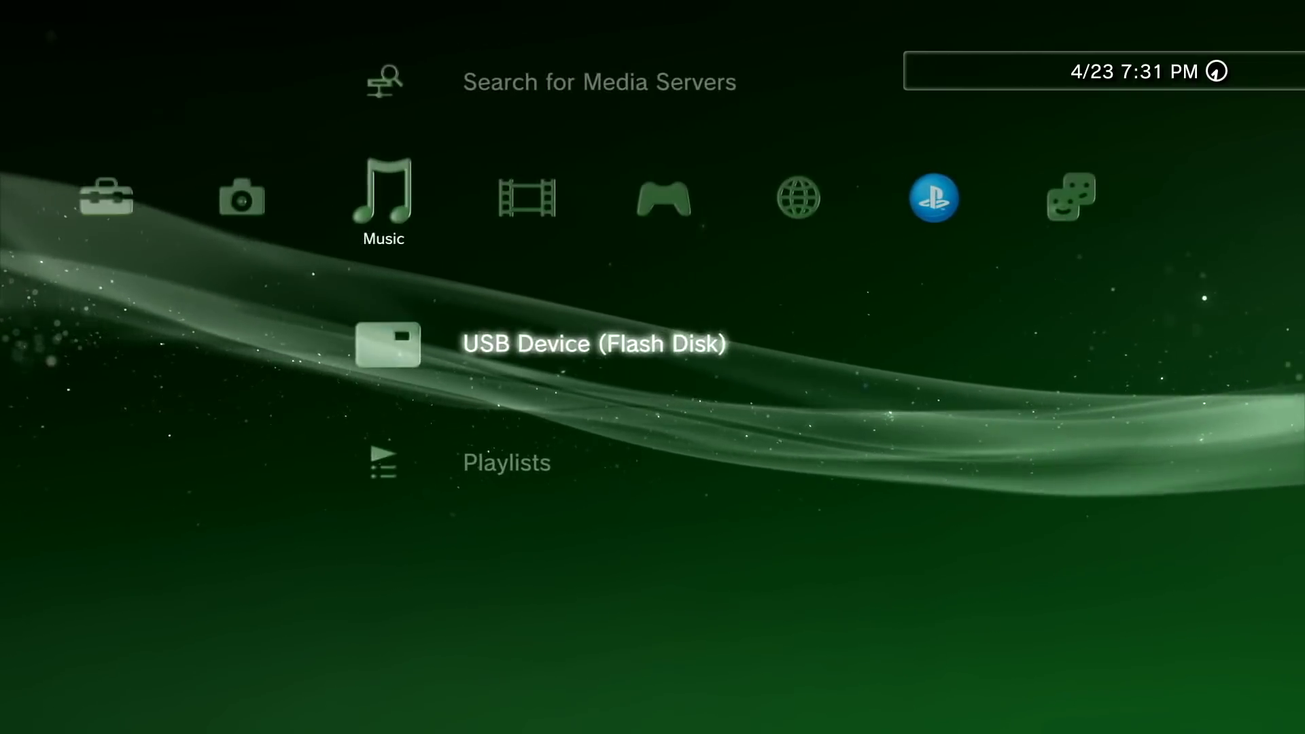
pyautogui.press('Left')
pyautogui.press('Left')
pyautogui.press('Up')
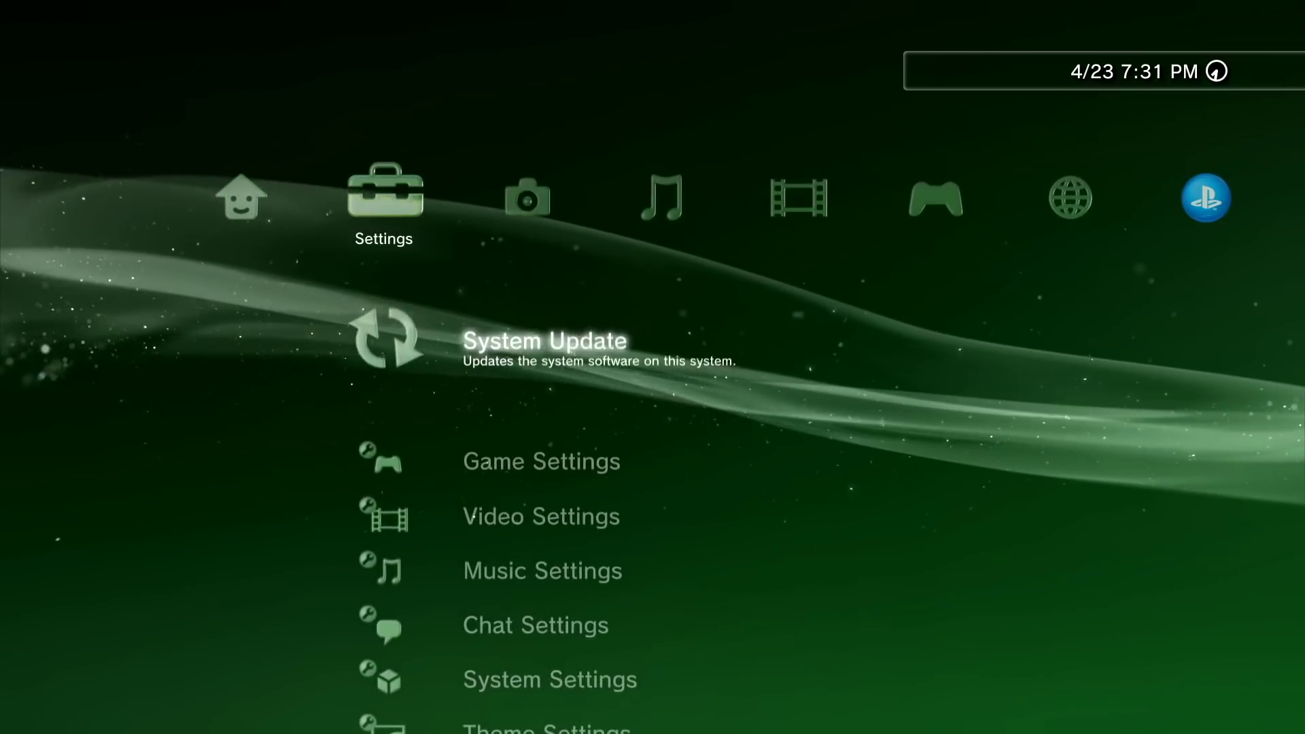
pyautogui.press('Return')
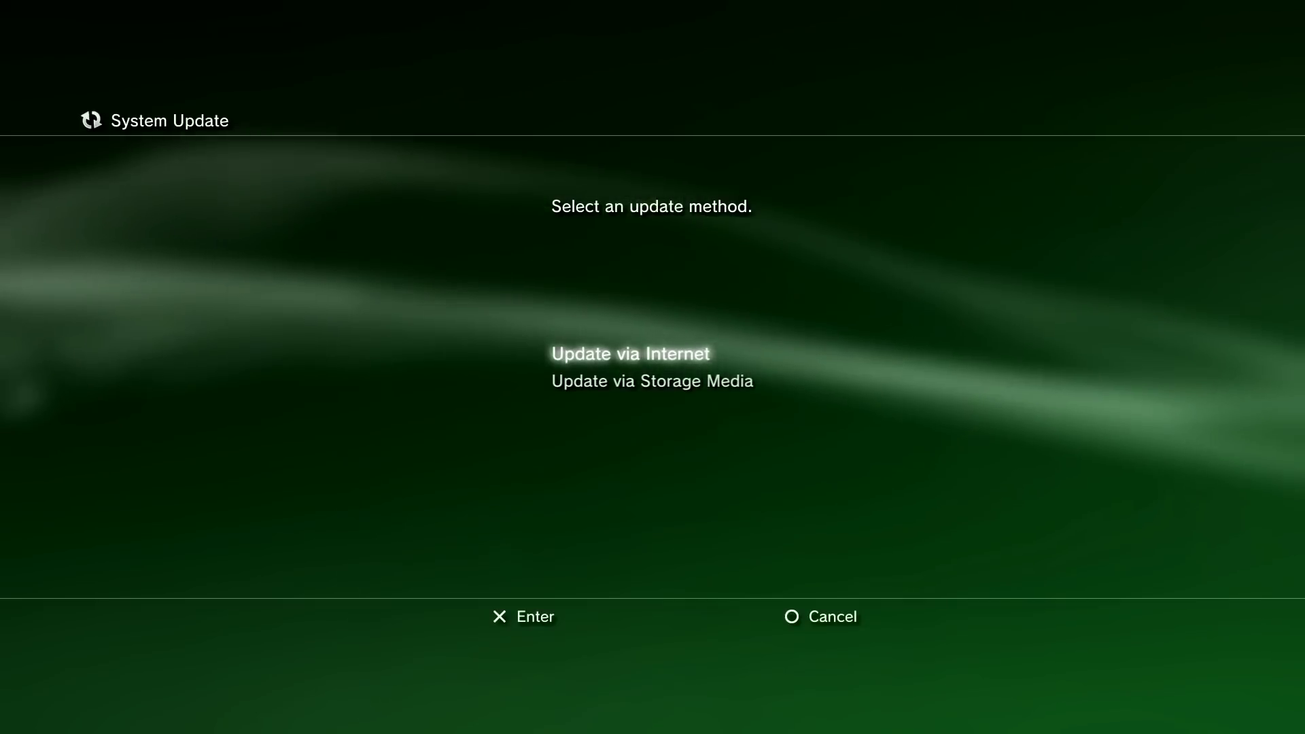
pyautogui.press('Down')
pyautogui.press('Return')
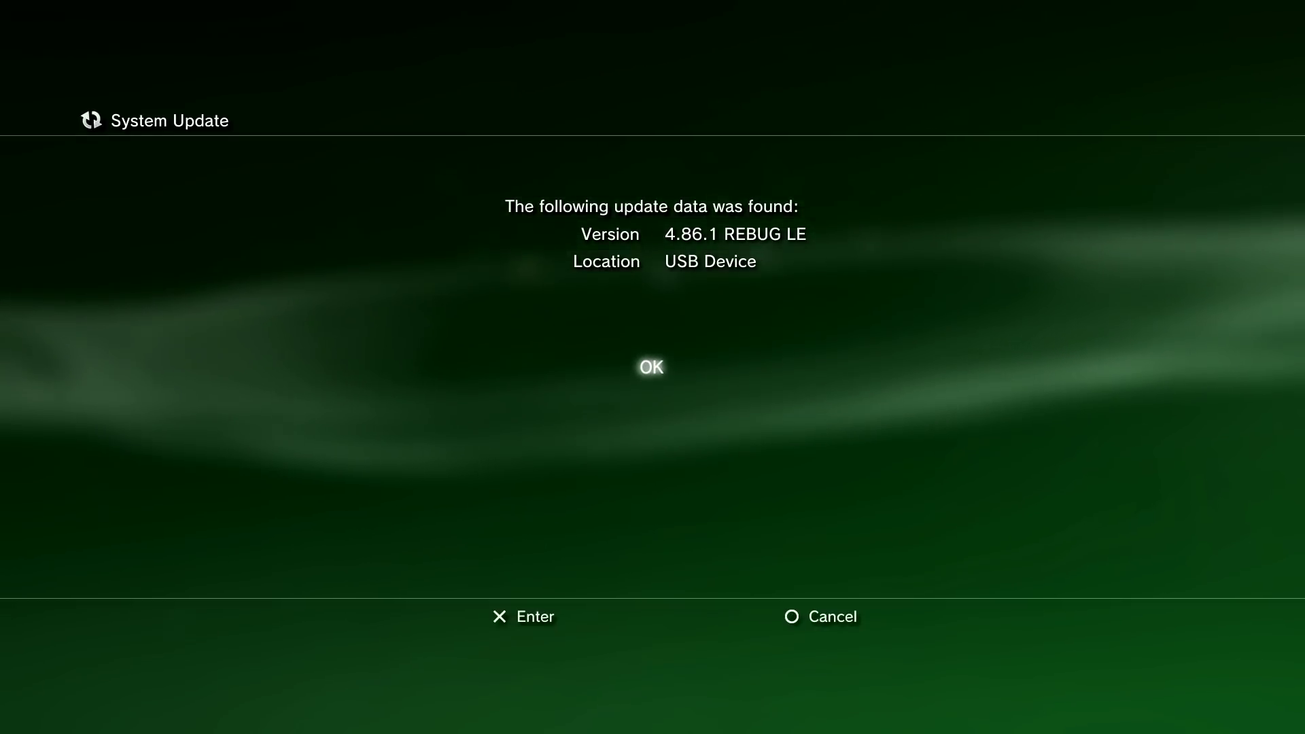
# - Proceed with the 4.86.1 REBUG LE update from the USB device, accept the user agreement, and start the installation
pyautogui.press('Return')
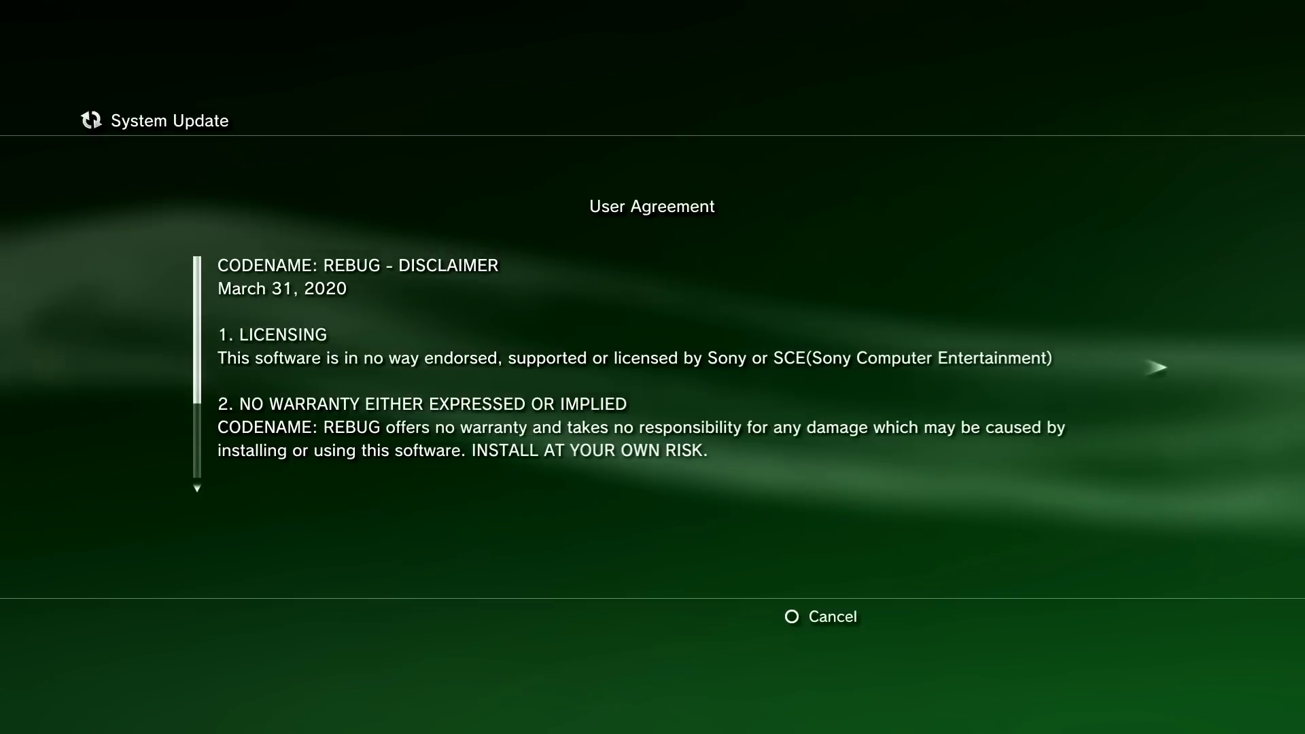
pyautogui.press('Right')
pyautogui.press('Down')
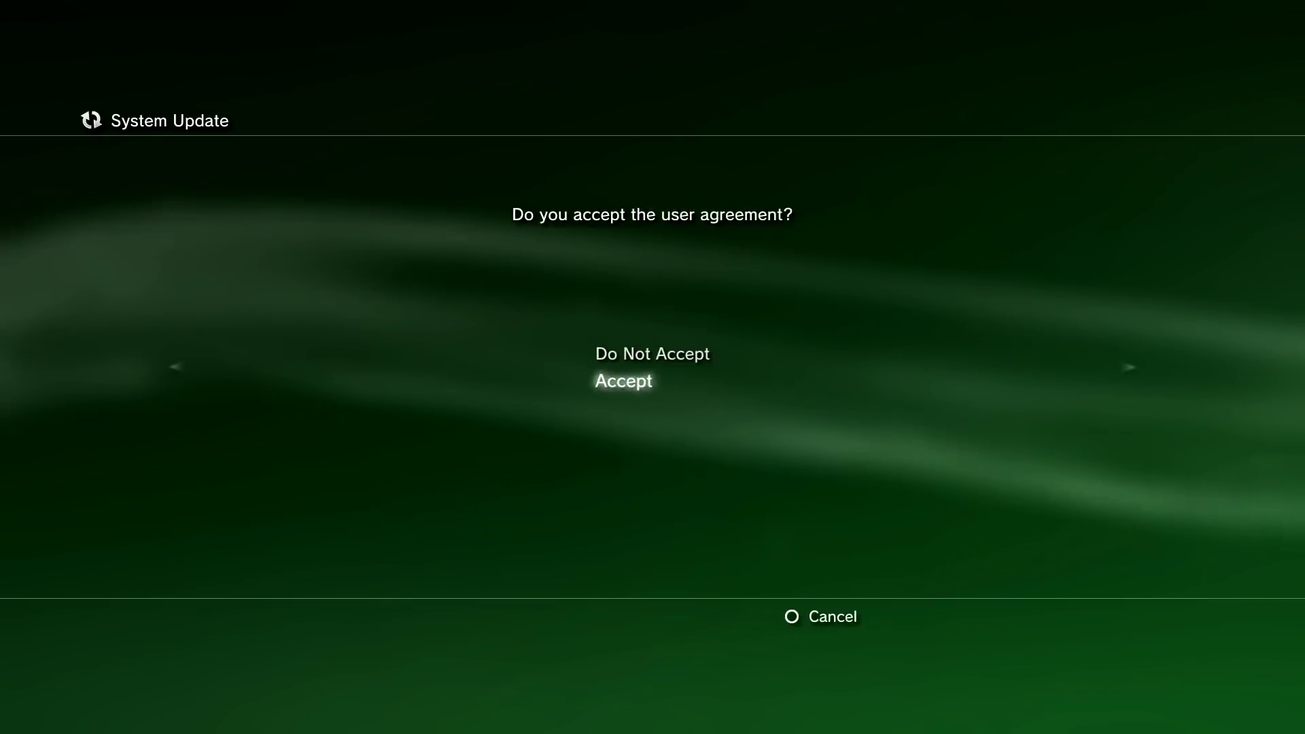
pyautogui.press('Return')
pyautogui.press('Return')
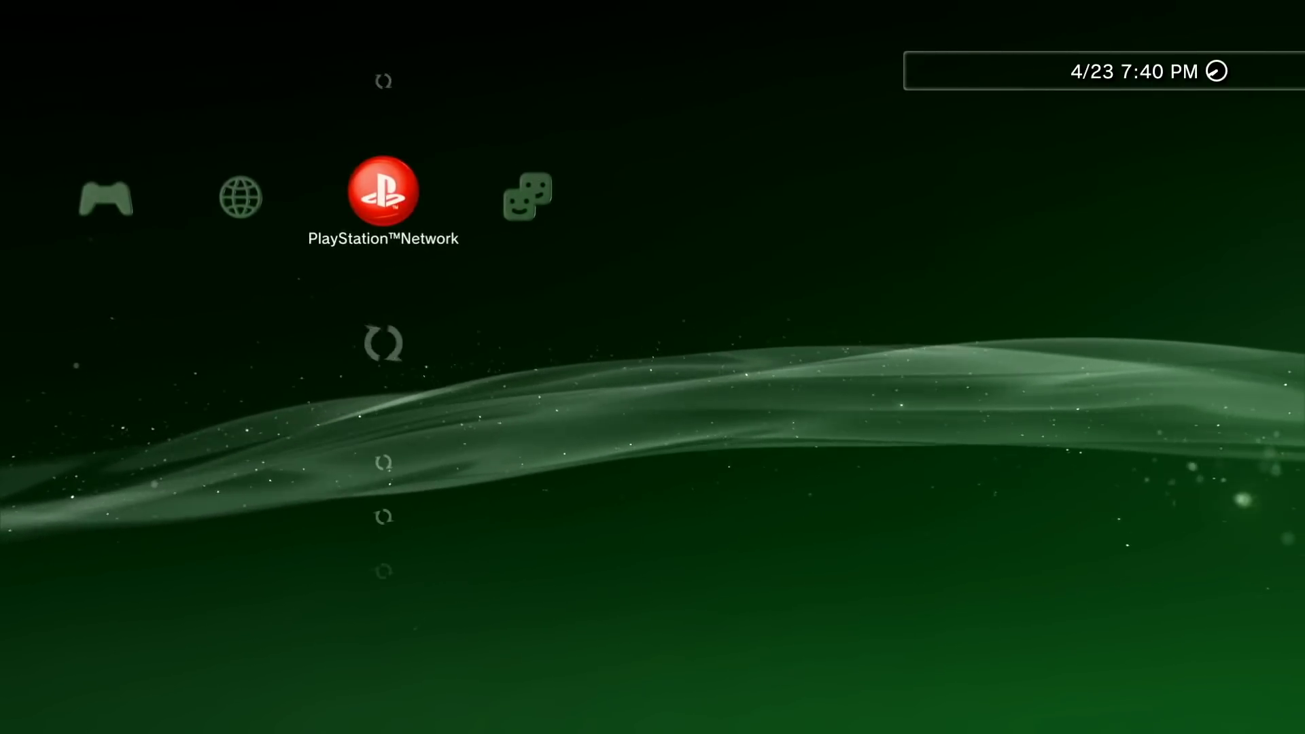
pyautogui.press('Down')
pyautogui.press('Down')
pyautogui.press('Down')
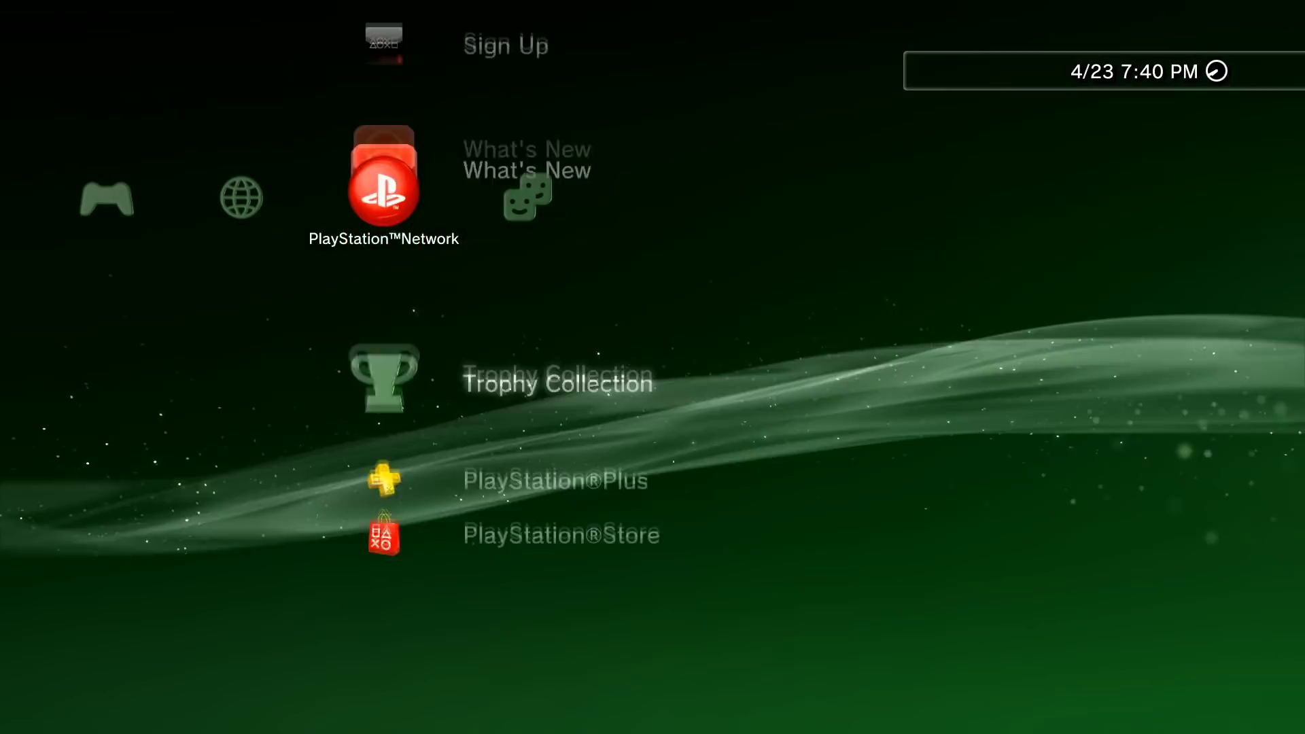
pyautogui.press('Up')
pyautogui.press('Up')
pyautogui.press('Up')
# - Go to the Package Manager in the Game category
pyautogui.press('Left')
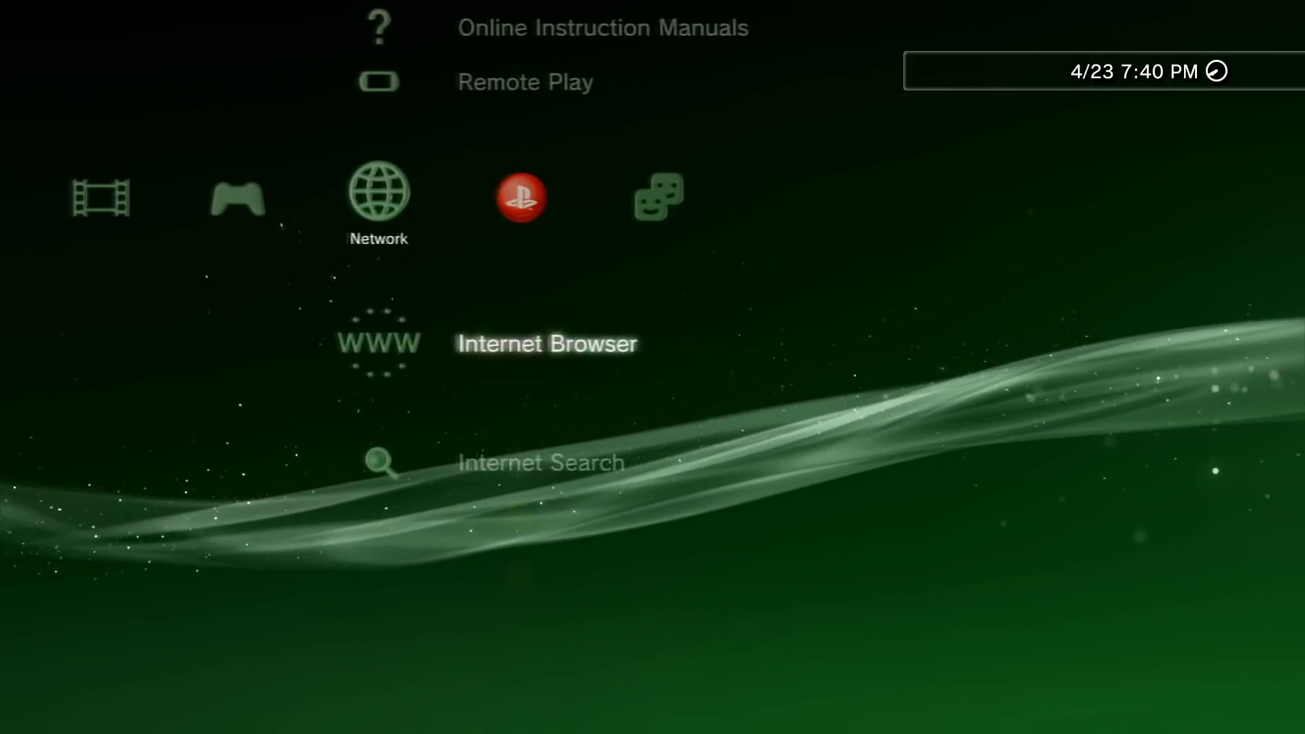
pyautogui.press('Up')
pyautogui.press('Left')
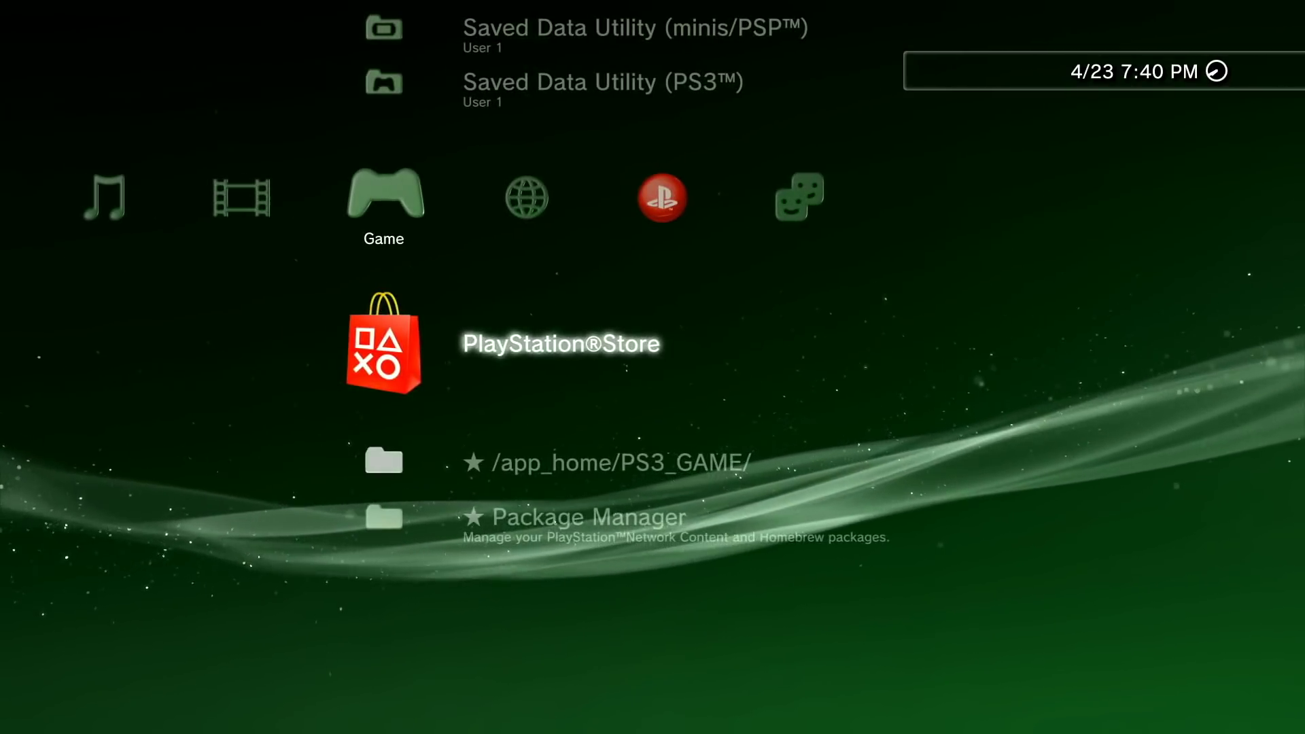
pyautogui.press('Down')
pyautogui.press('Down')
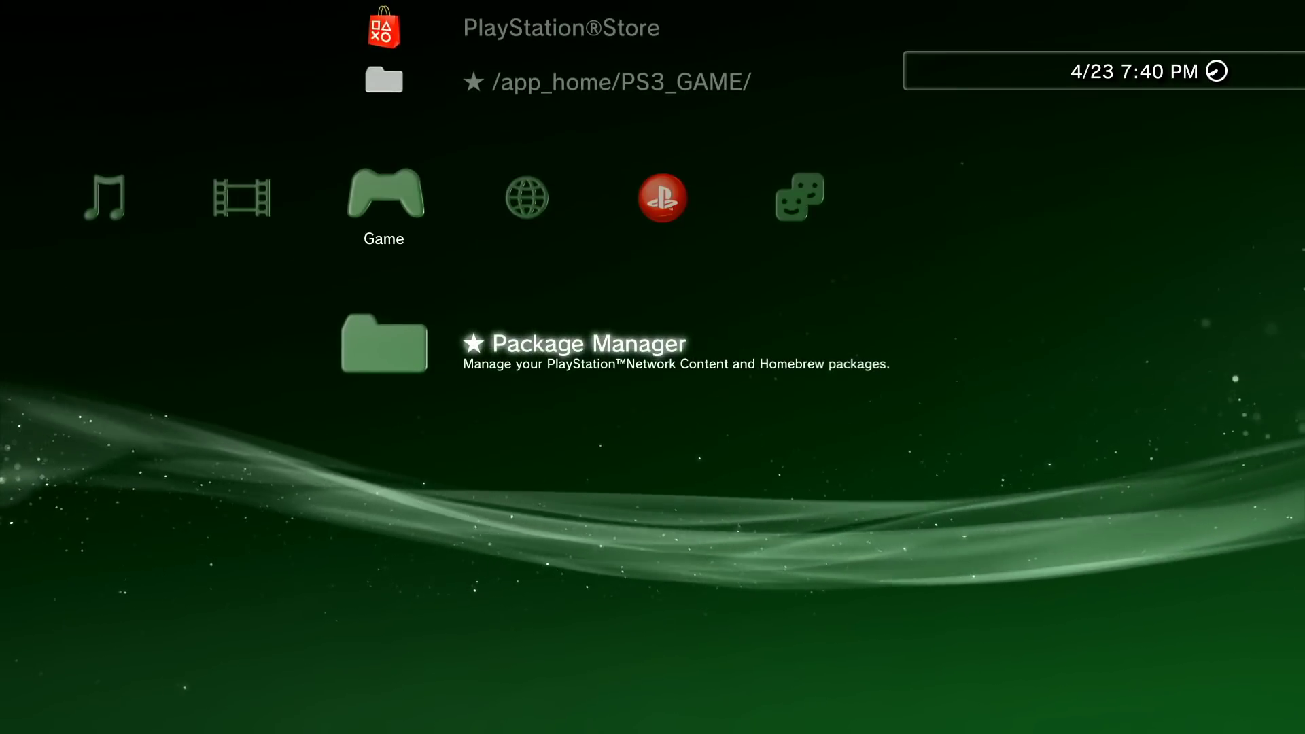
pyautogui.press('Return')
pyautogui.press('Down')
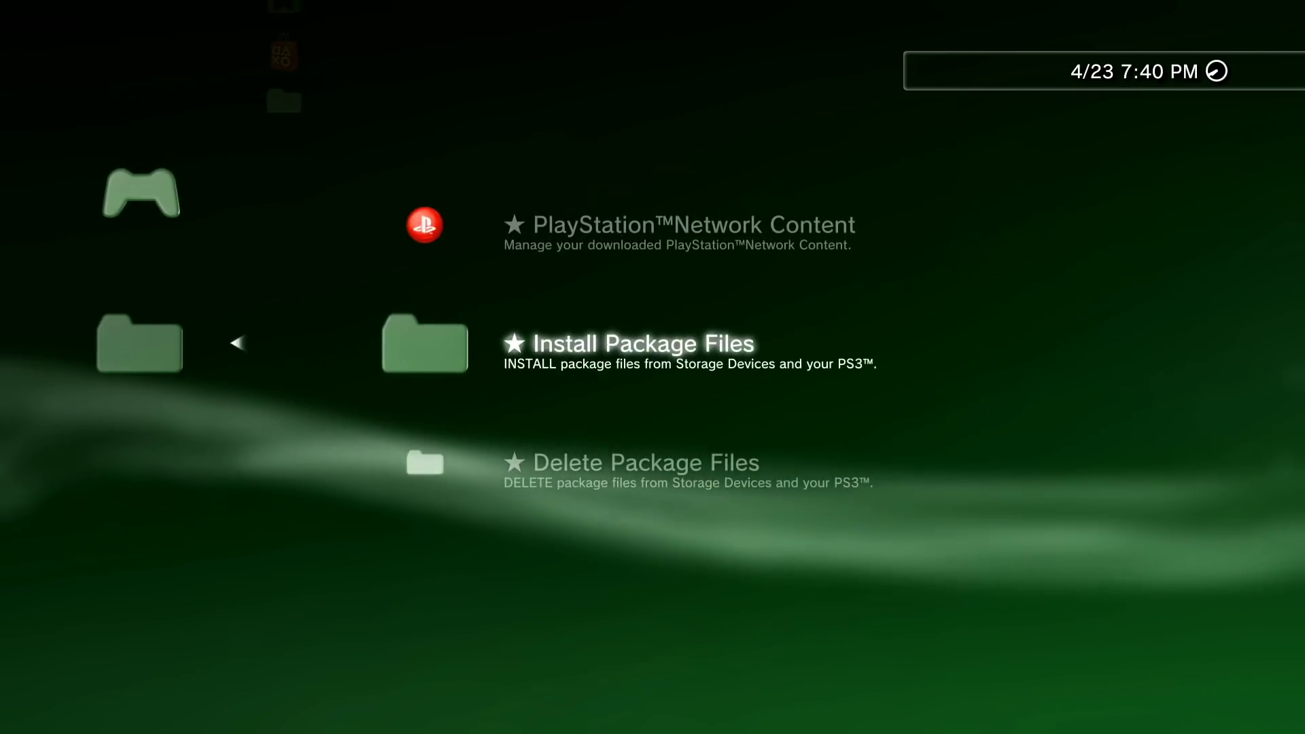
pyautogui.press('Return')
pyautogui.press('Down')
pyautogui.press('Down')
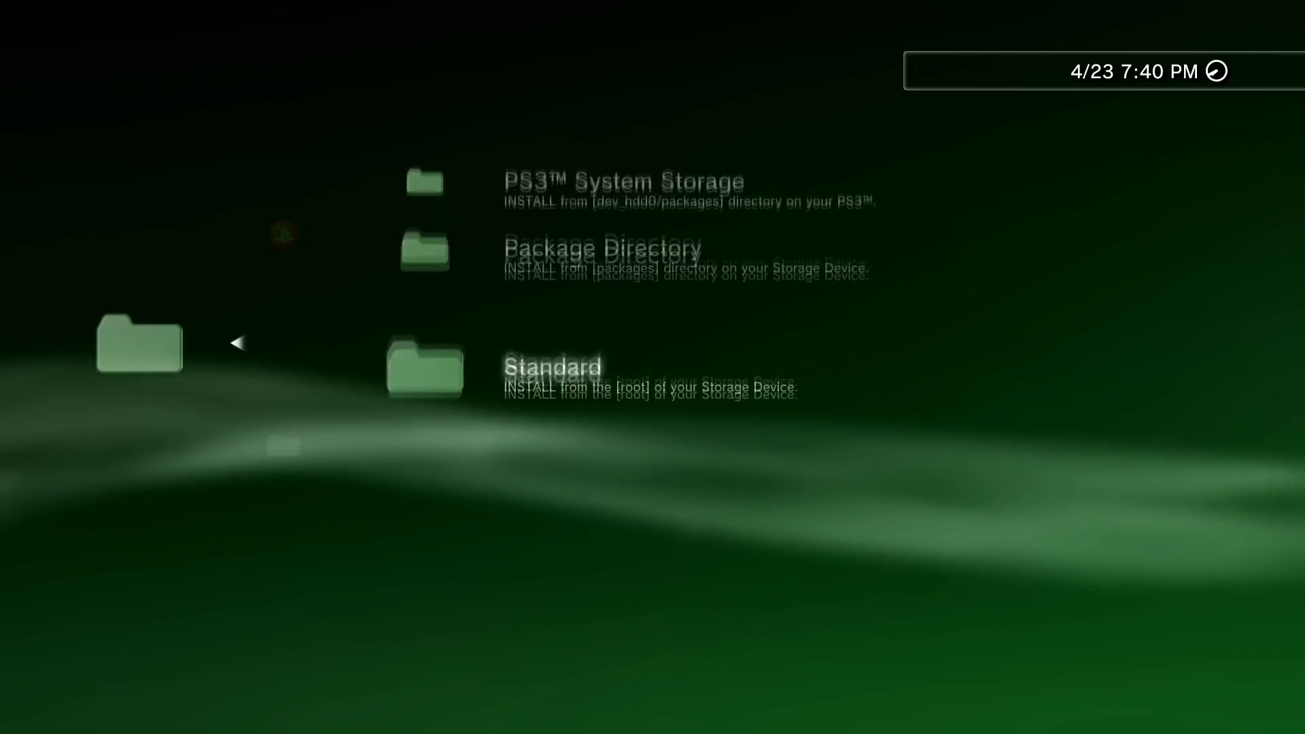
pyautogui.press('Escape')
pyautogui.press('Escape')
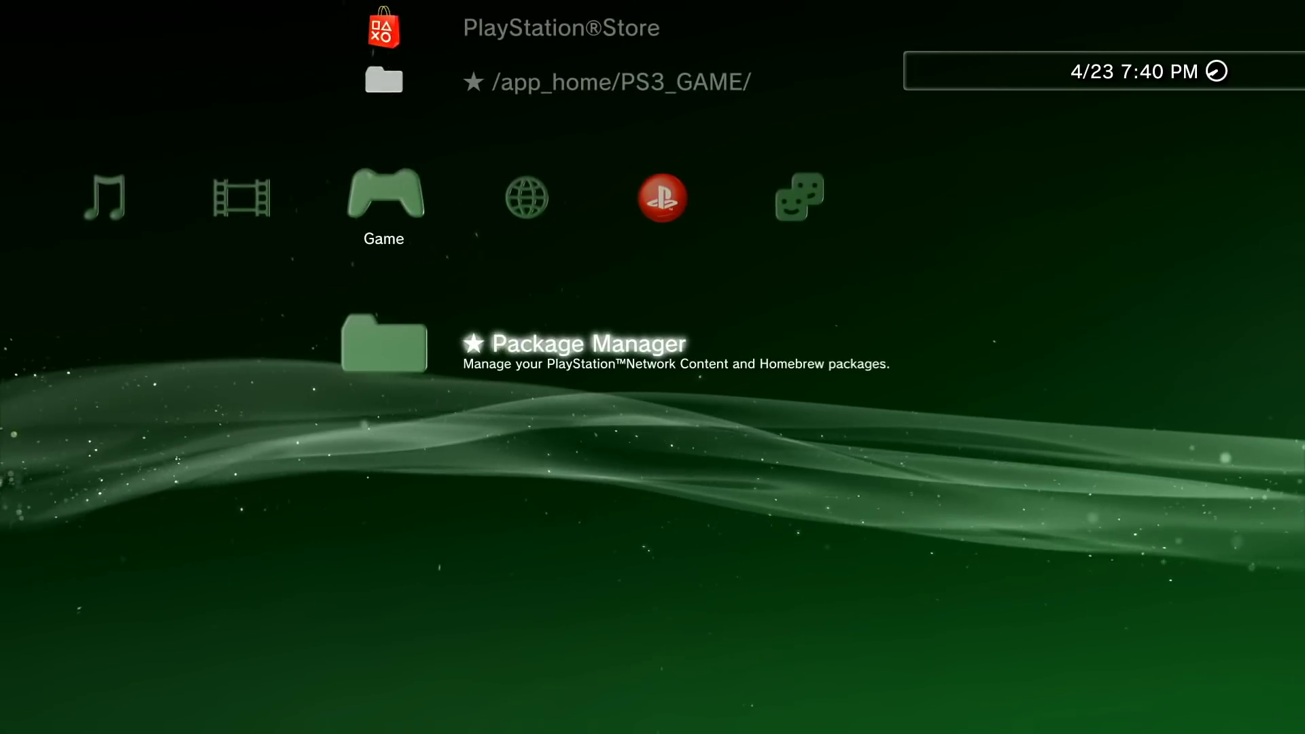
pyautogui.press('Up')
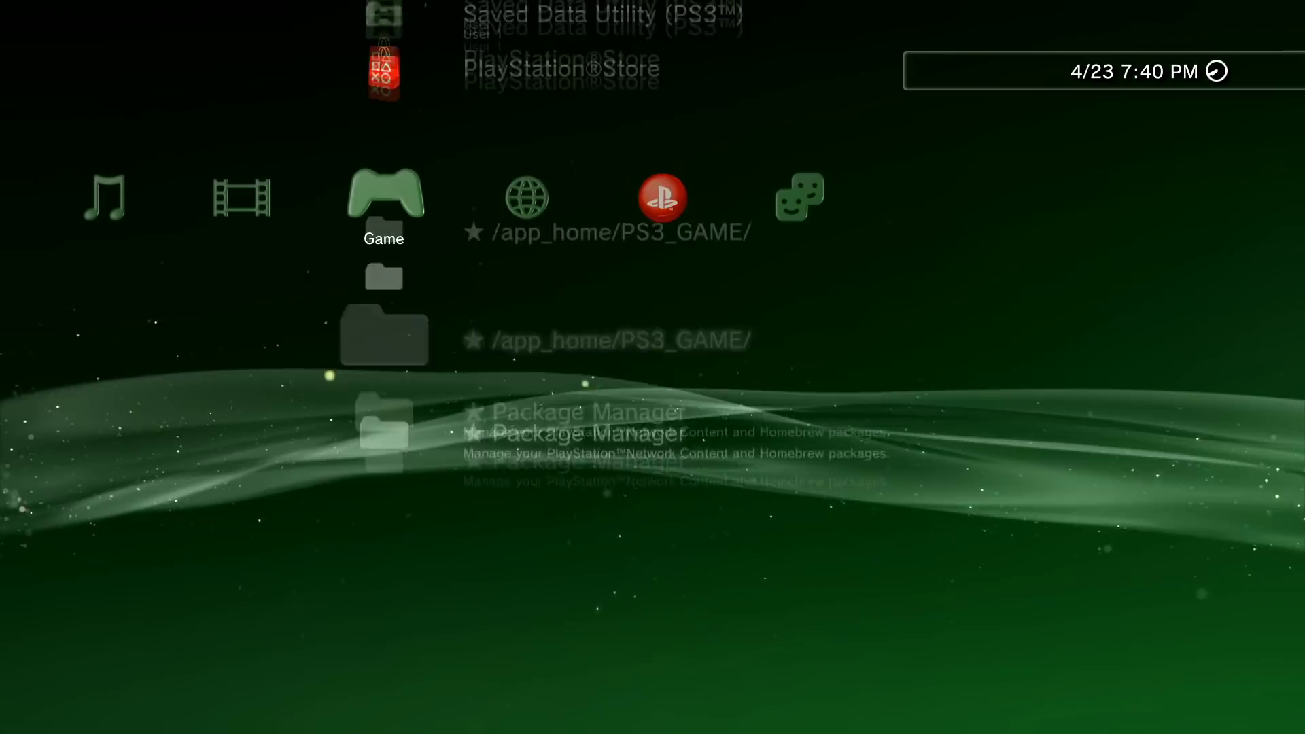
pyautogui.press('Down')
# - Install the multiMAN_04.85.01_BASE_(20191010).pkg package from the root of the storage device, and return to Package Manager once it is done
pyautogui.press('Return')
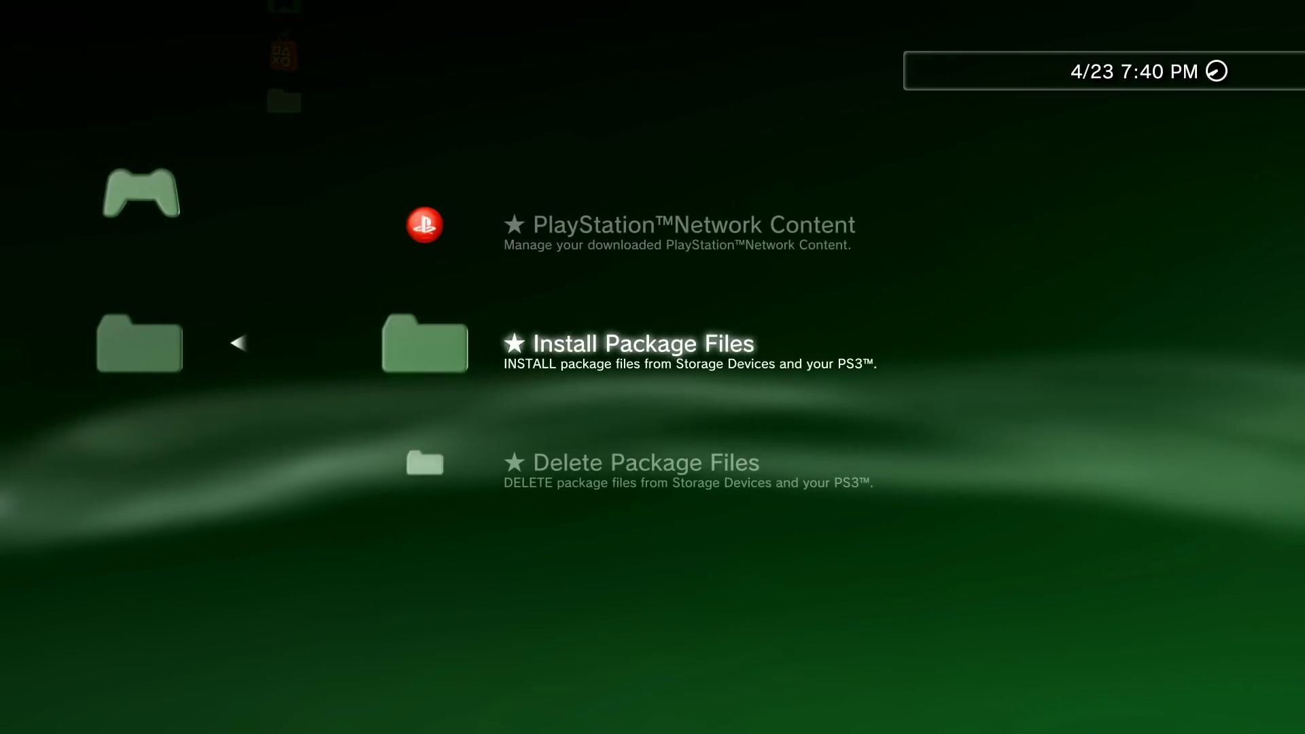
pyautogui.press('Return')
pyautogui.press('Down')
pyautogui.press('Down')
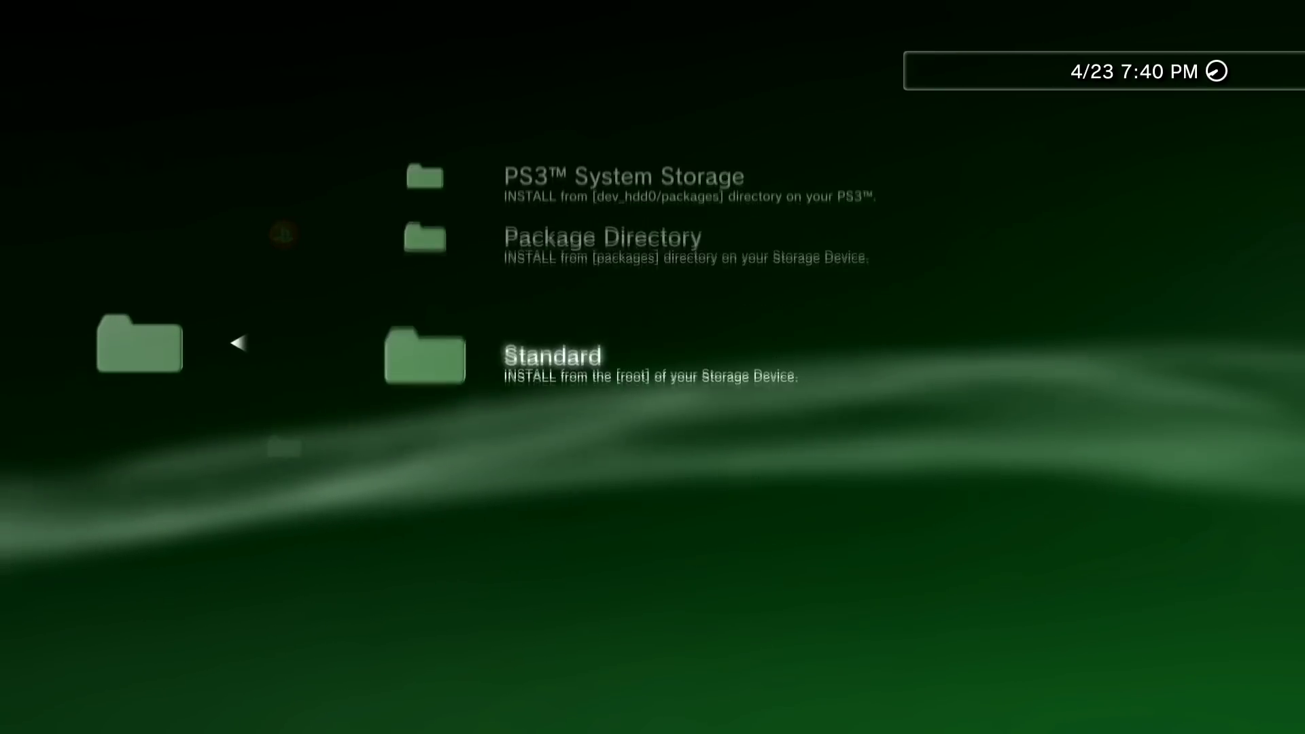
pyautogui.press('Return')
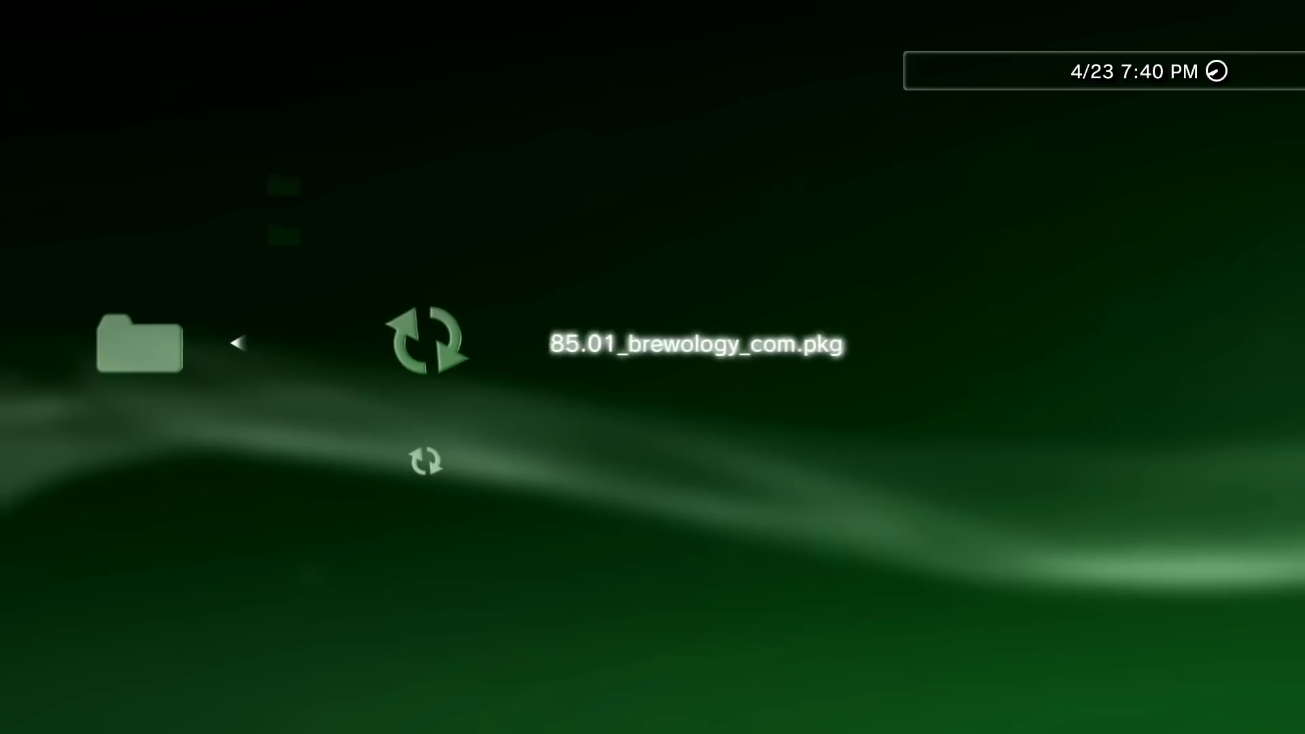
pyautogui.press('Return')
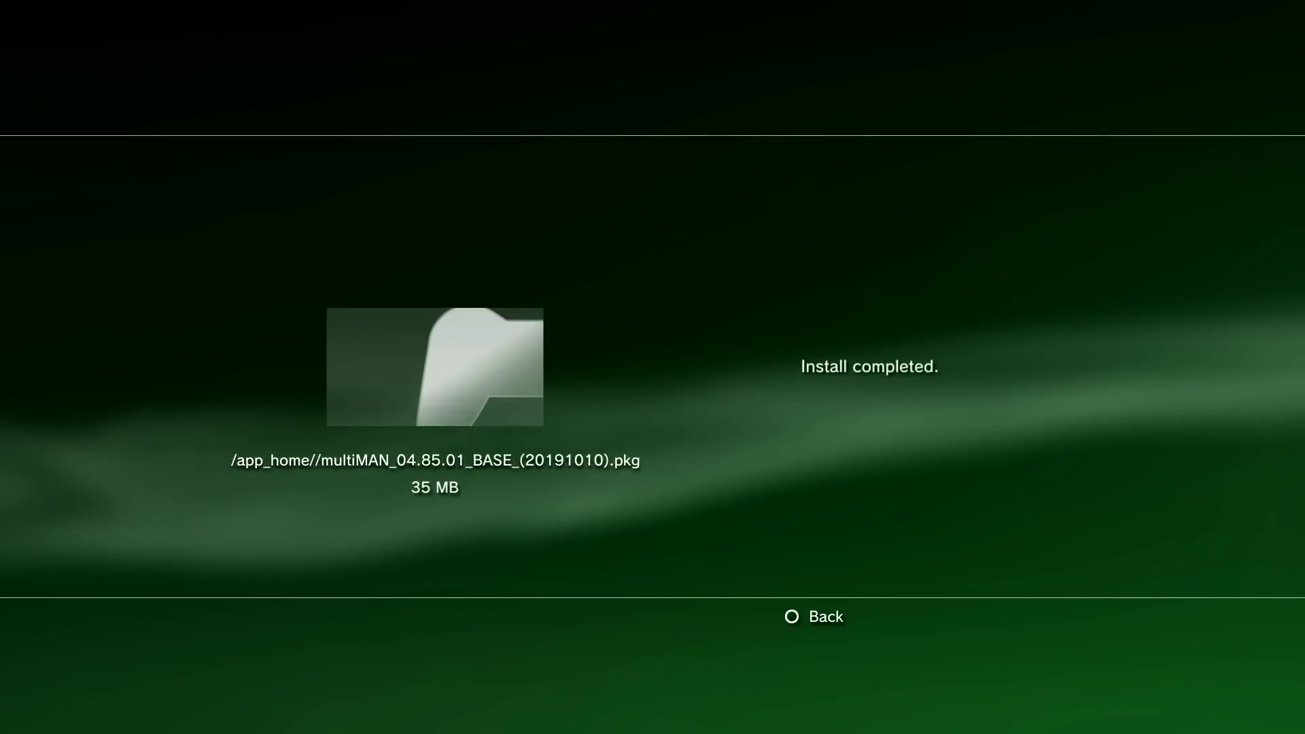
pyautogui.press('Escape')
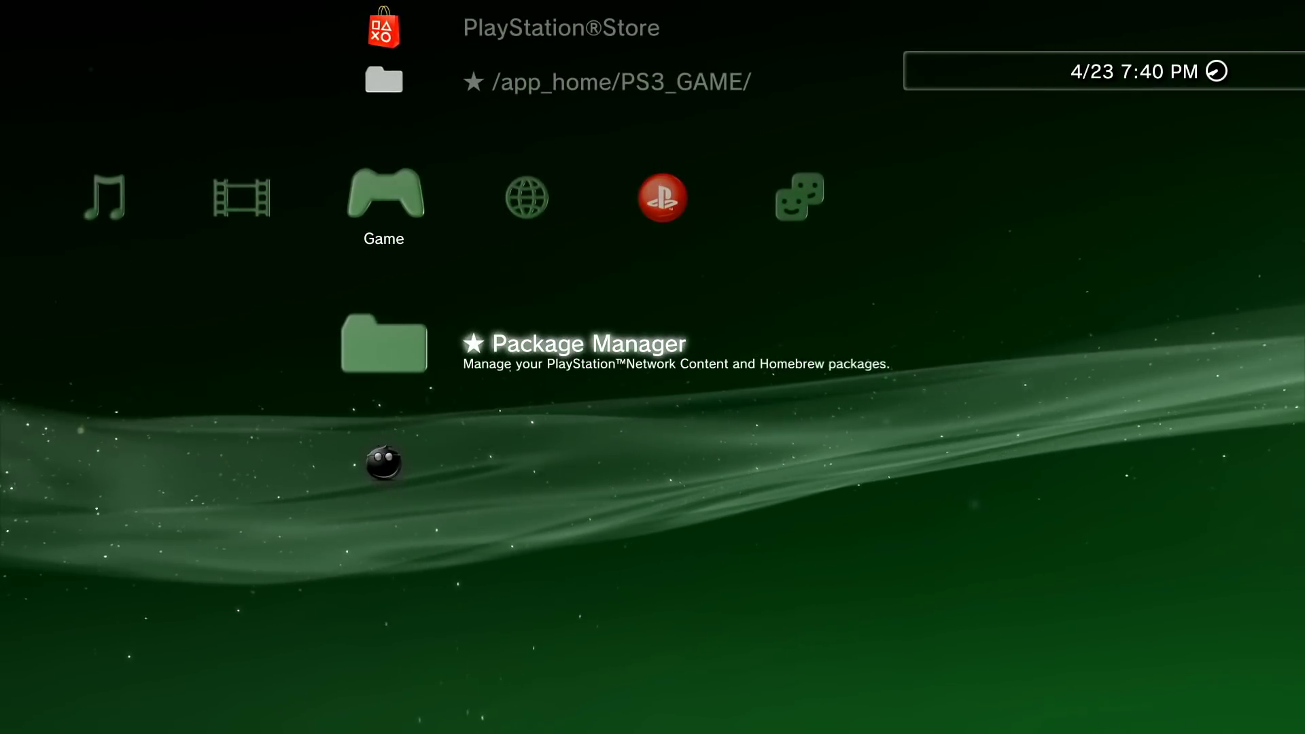
# - Install the REBUG_TOOLBOX_02.03.04 package from the PS3 System Storage source, and close the finished installation screen
pyautogui.press('Right')
pyautogui.press('Down')
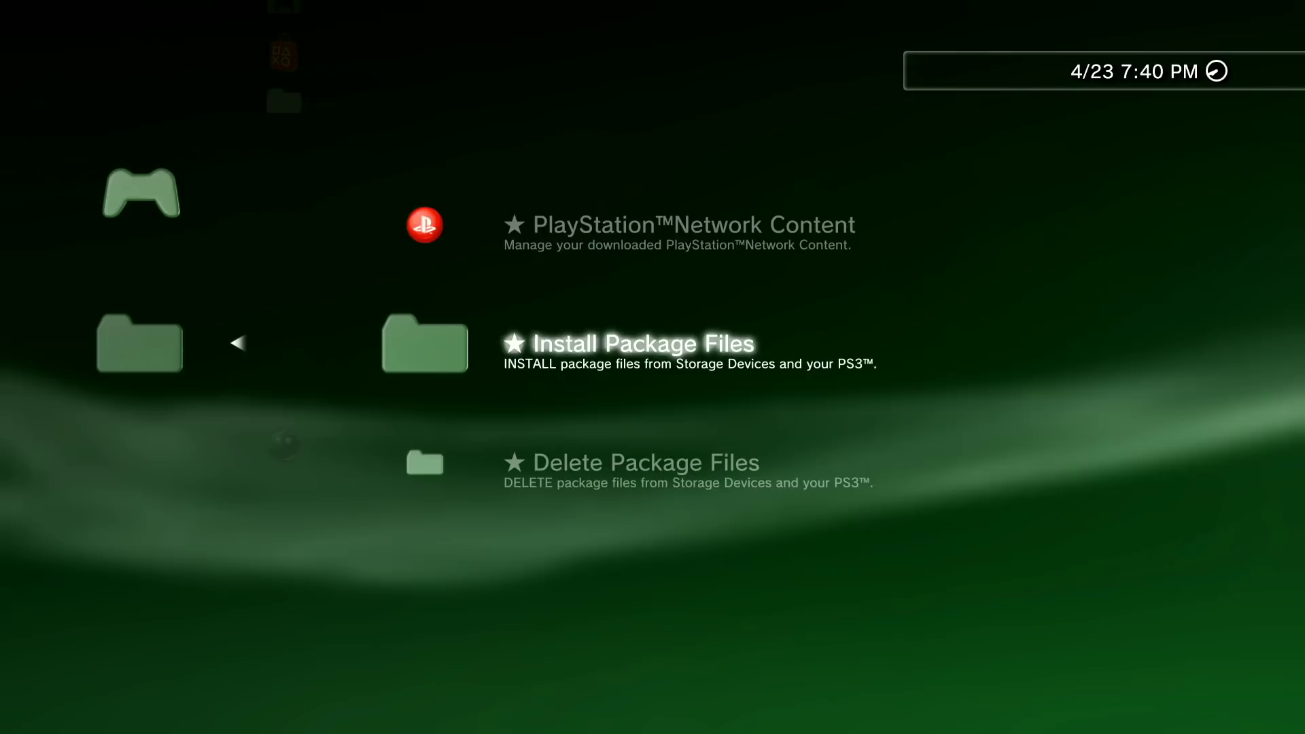
pyautogui.press('Return')
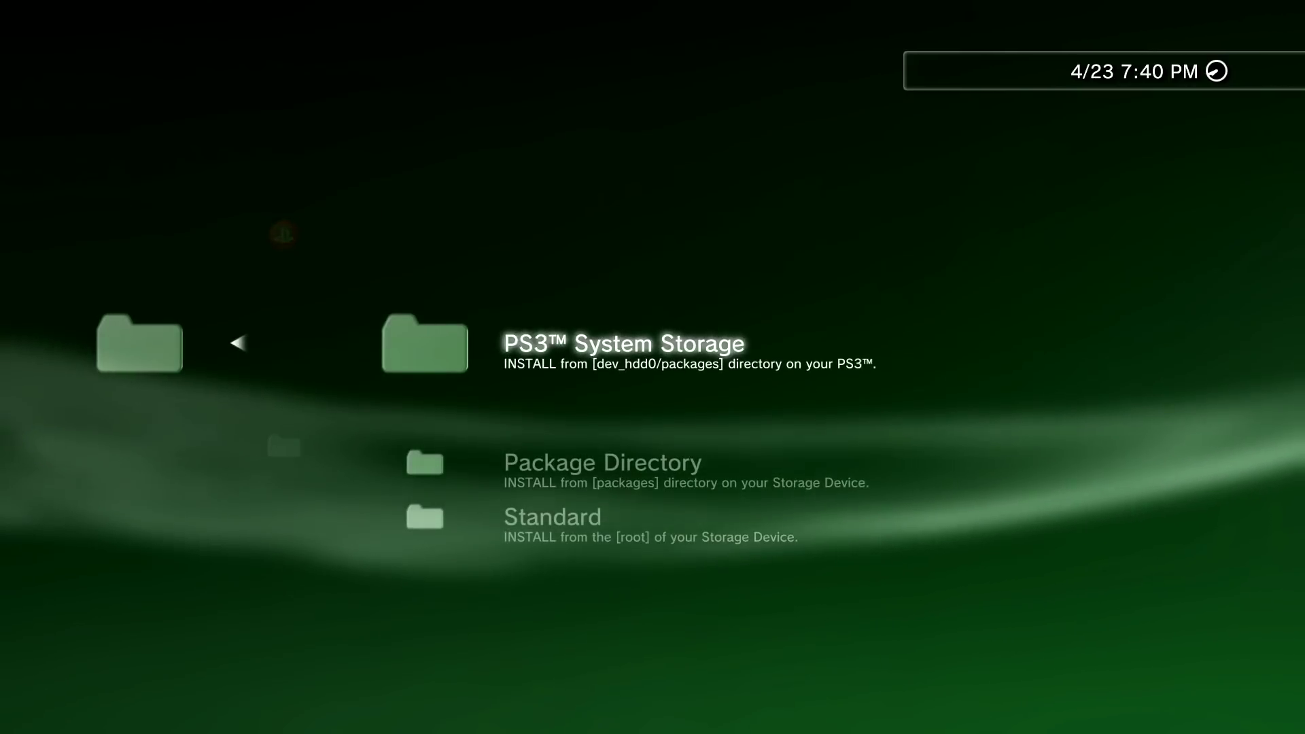
pyautogui.press('Return')
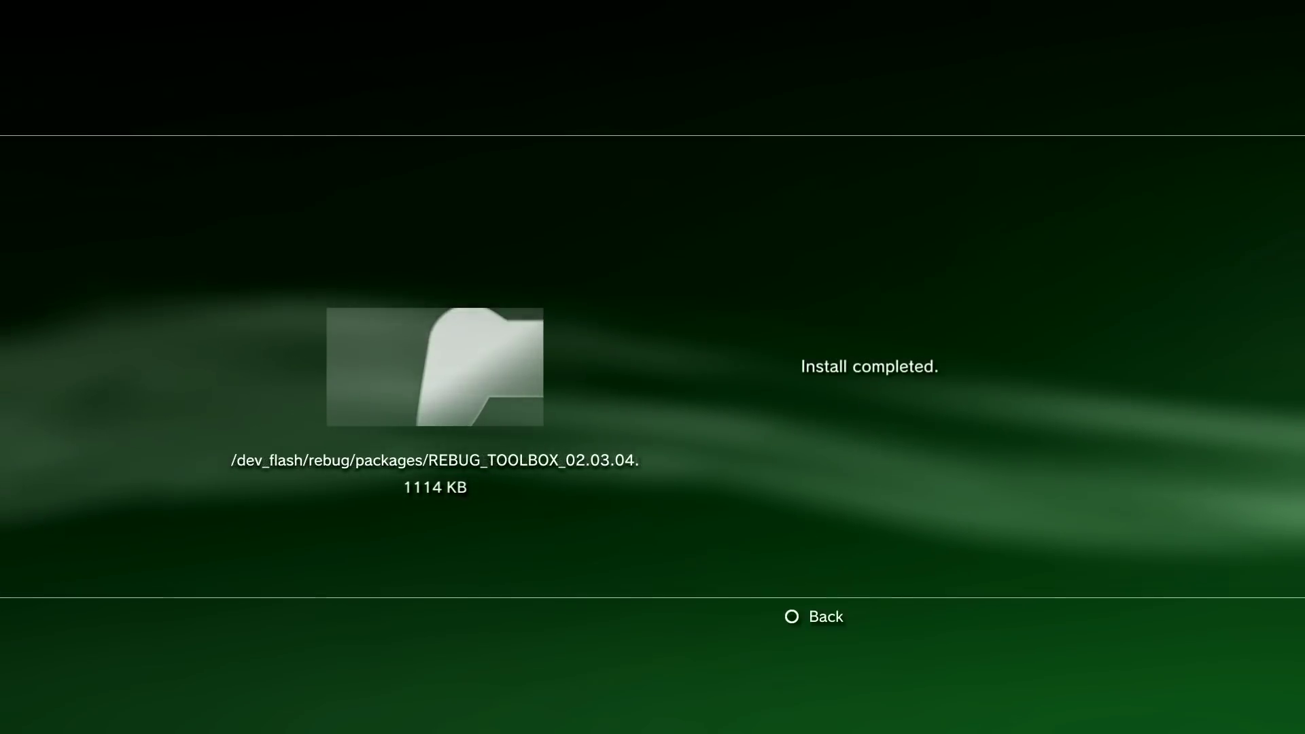
pyautogui.press('Escape')
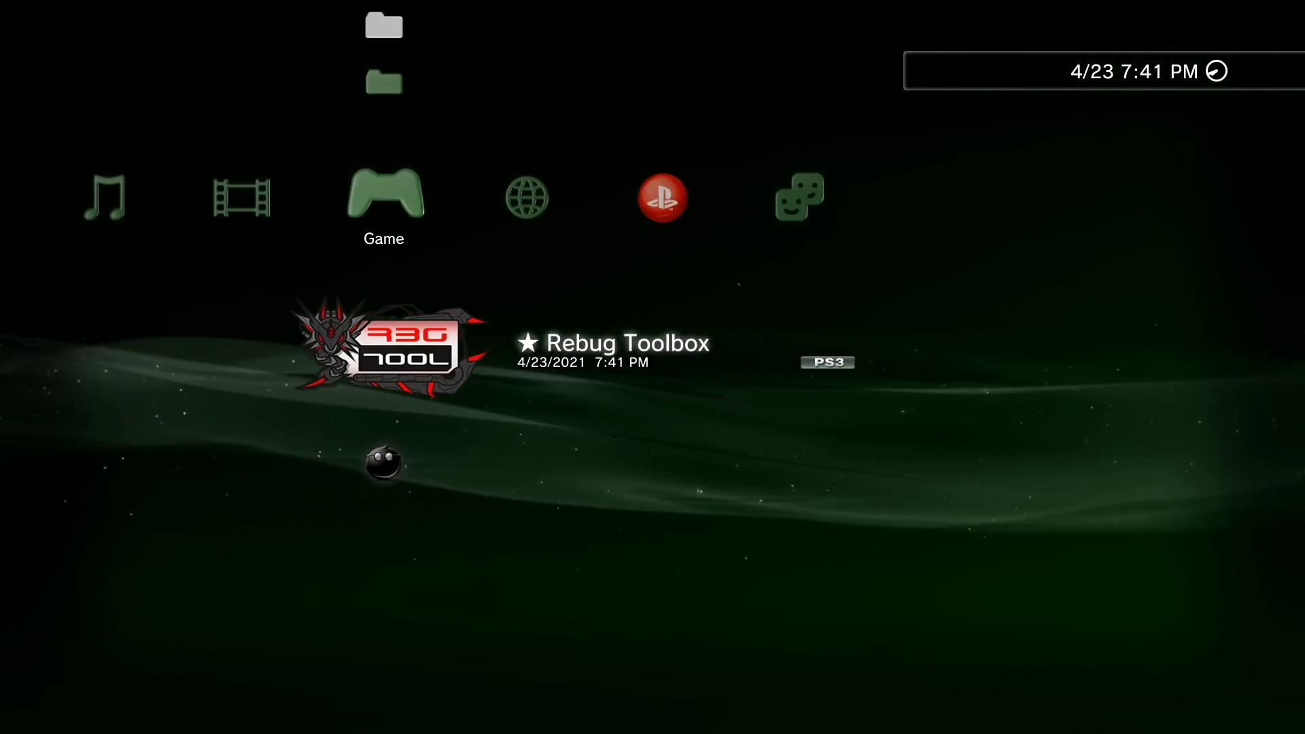
# - Launch mmCM from the Game category and go to its Settings column
pyautogui.press('Down')
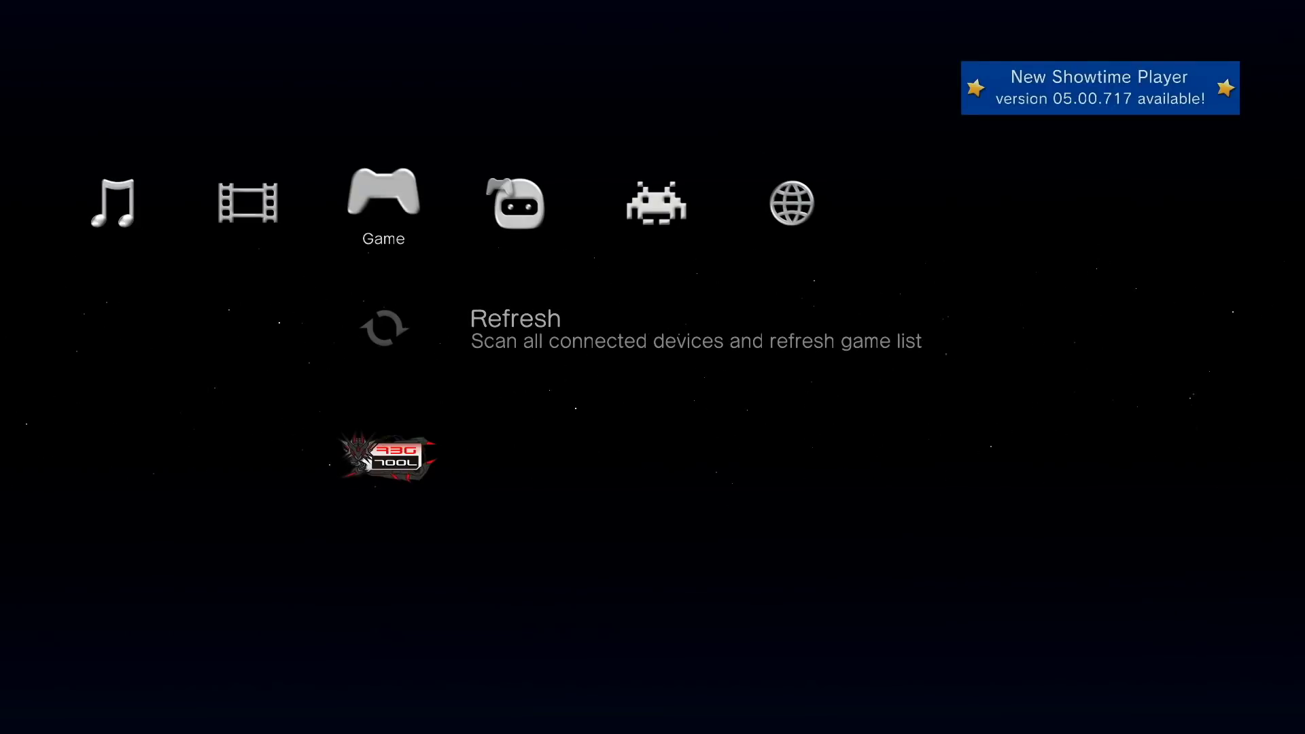
pyautogui.press('Left')
pyautogui.press('Left')
pyautogui.press('Left')
pyautogui.press('Left')
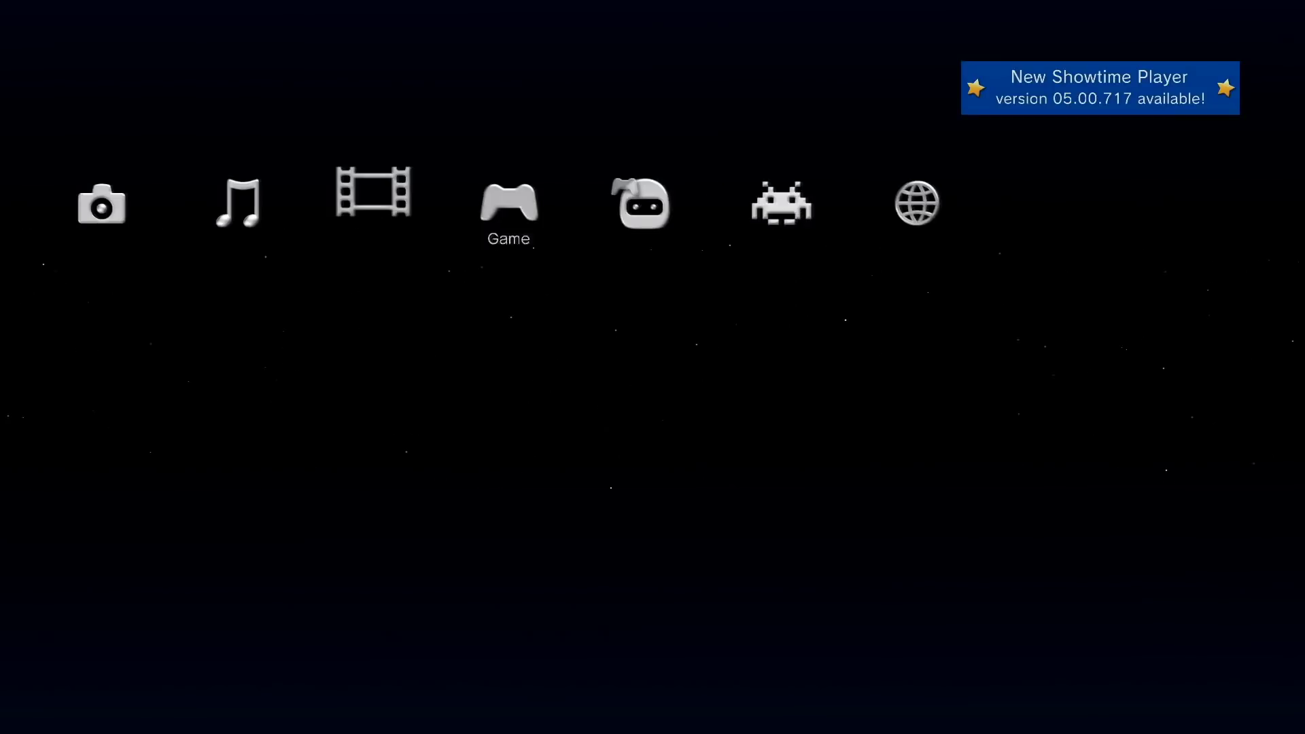
# - Look through the mmCM settings, from interface language down to the background appearance and theme audio options
pyautogui.press('Down')
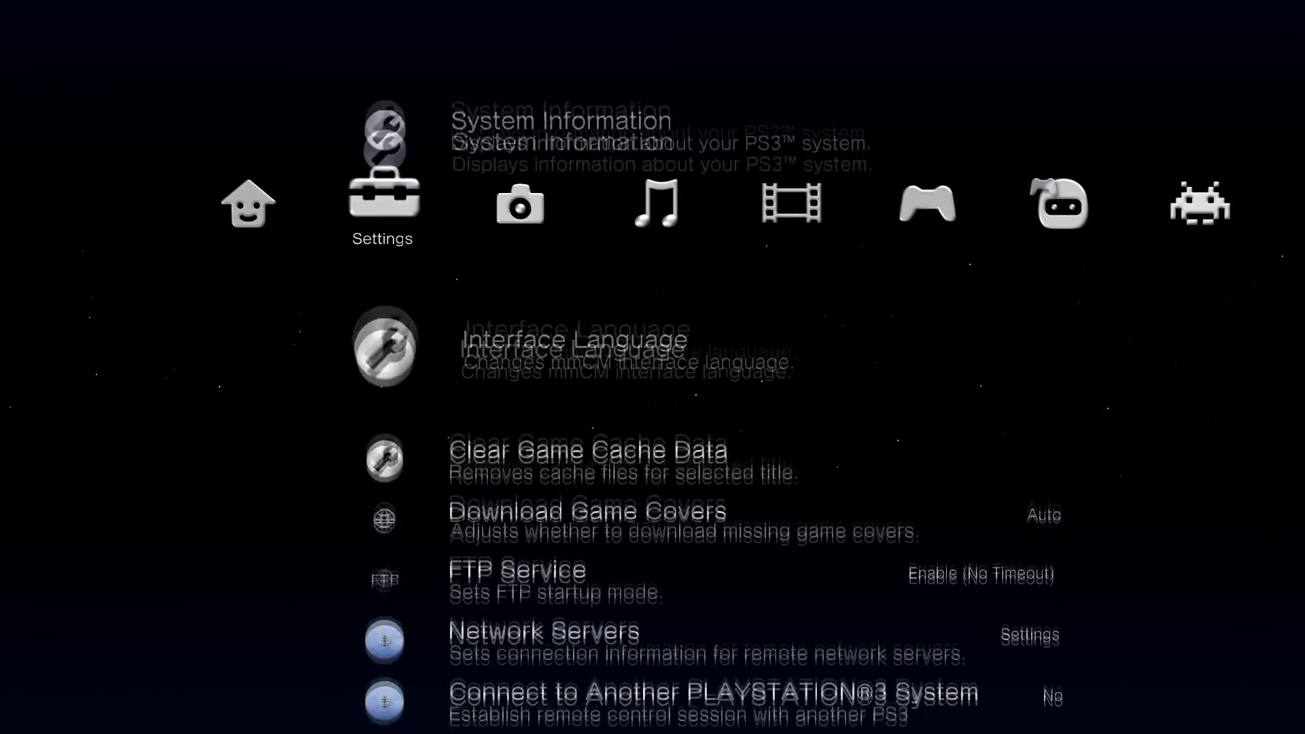
pyautogui.press('Down')
pyautogui.press('Down')
pyautogui.press('Down')
pyautogui.press('Down')
pyautogui.press('Down')
pyautogui.press('Down')
pyautogui.press('Down')
pyautogui.press('Down')
pyautogui.press('Down')
pyautogui.press('Down')
pyautogui.press('Down')
pyautogui.press('Down')
pyautogui.press('Down')
pyautogui.press('Down')
pyautogui.press('Down')
pyautogui.press('Down')
pyautogui.press('Down')
pyautogui.press('Down')
pyautogui.press('Down')
pyautogui.press('Down')
pyautogui.press('Down')
pyautogui.press('Down')
pyautogui.press('Down')
pyautogui.press('Down')
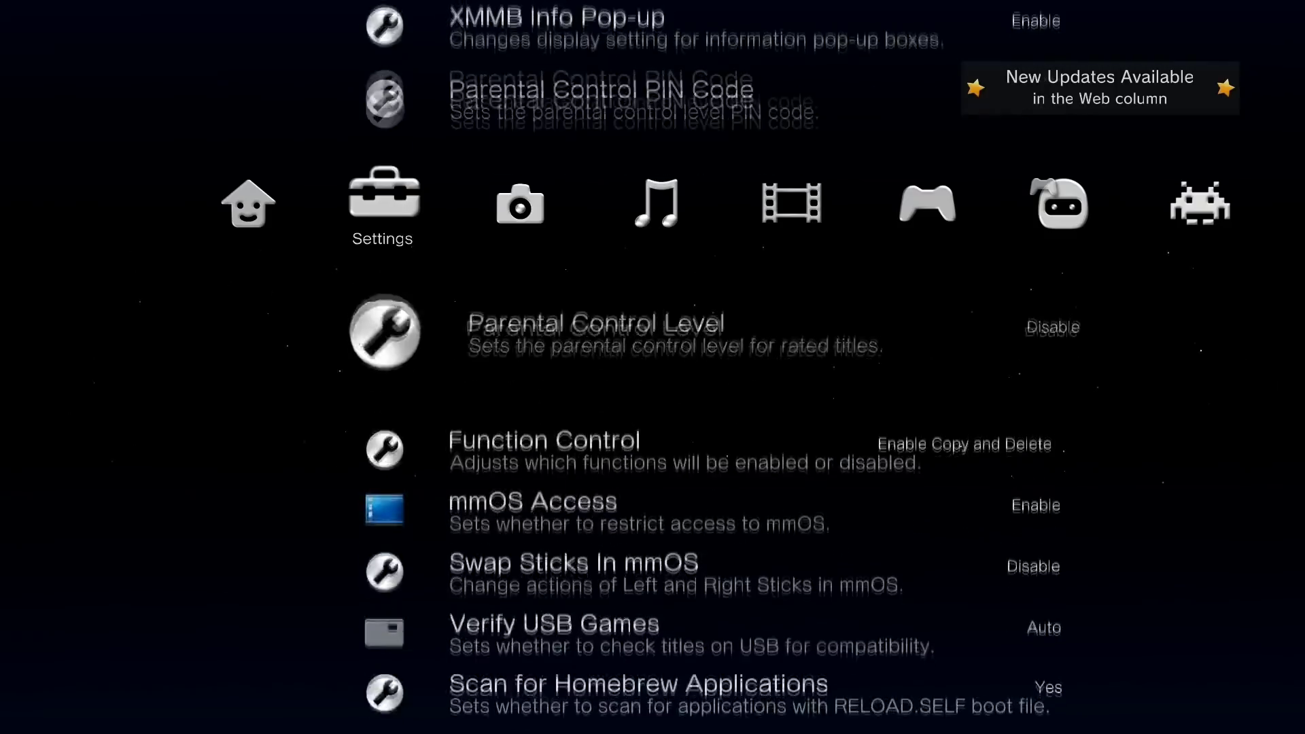
pyautogui.press('Down')
pyautogui.press('Down')
pyautogui.press('Down')
pyautogui.press('Down')
pyautogui.press('Down')
pyautogui.press('Down')
pyautogui.press('Down')
pyautogui.press('Down')
pyautogui.press('Down')
pyautogui.press('Down')
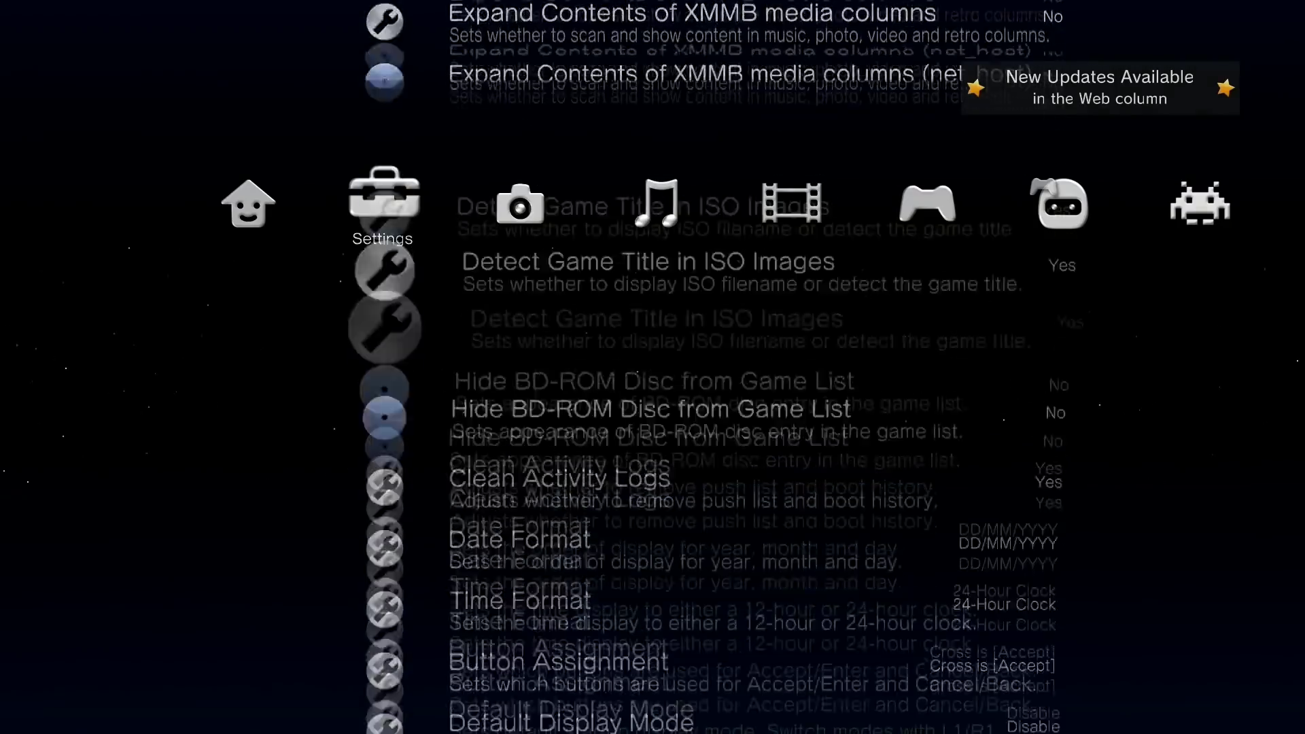
pyautogui.press('Down')
pyautogui.press('Down')
pyautogui.press('Down')
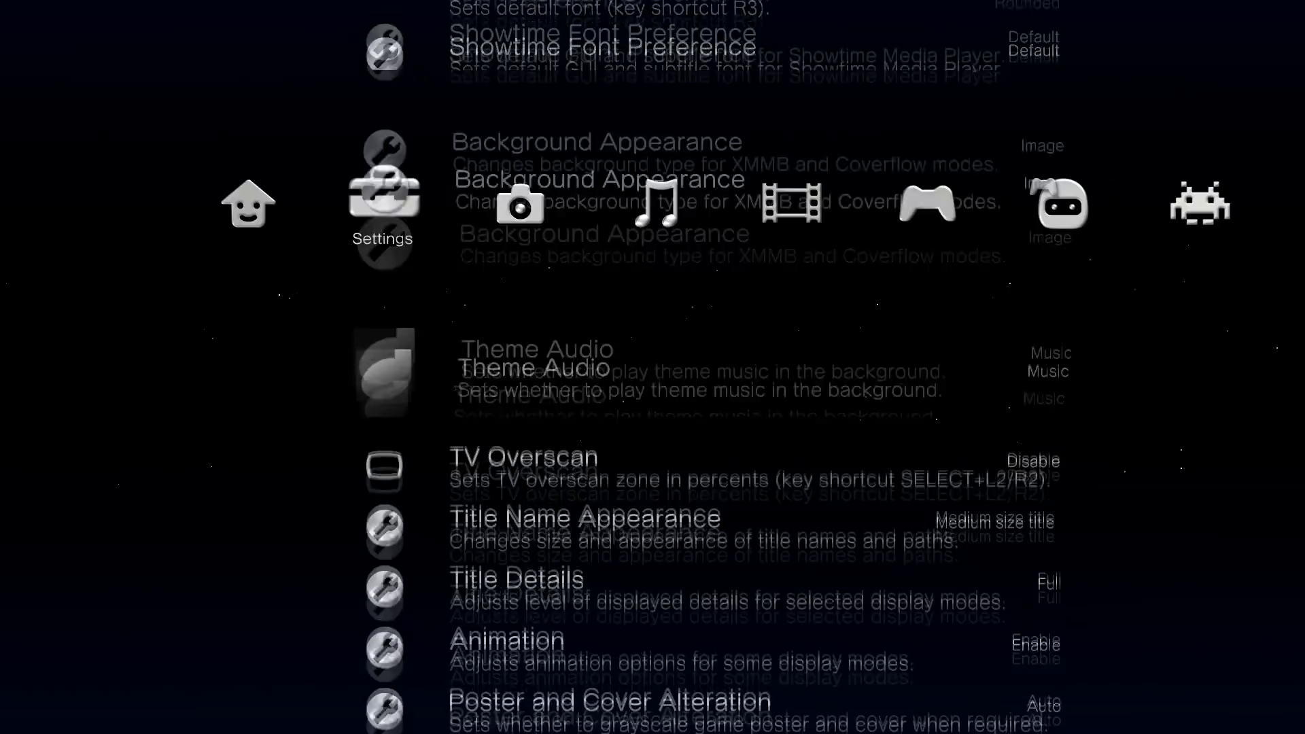
pyautogui.press('Return')
pyautogui.press('Up')
pyautogui.press('Return')
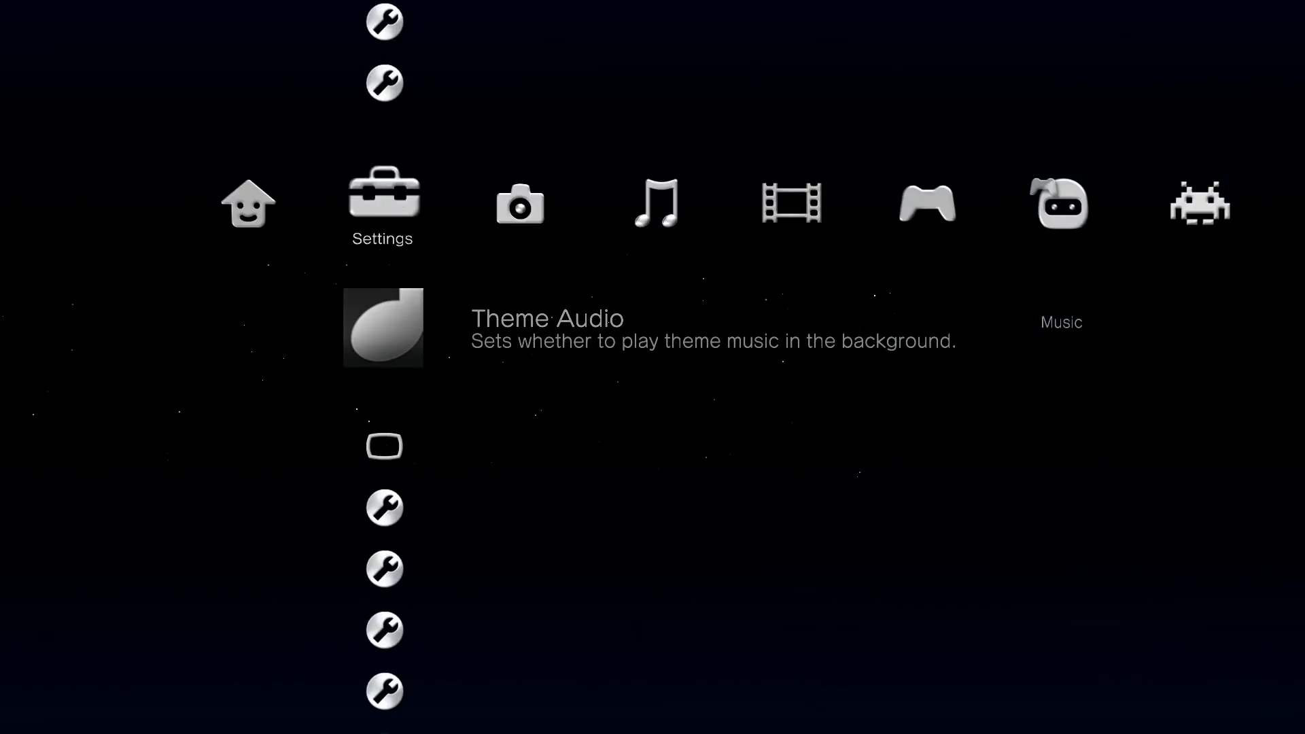
# - Select the LittleBigPlanet disc in the mmCM Game column and start copying it
pyautogui.press('Right')
pyautogui.press('Right')
pyautogui.press('Right')
pyautogui.press('Right')
pyautogui.press('Right')
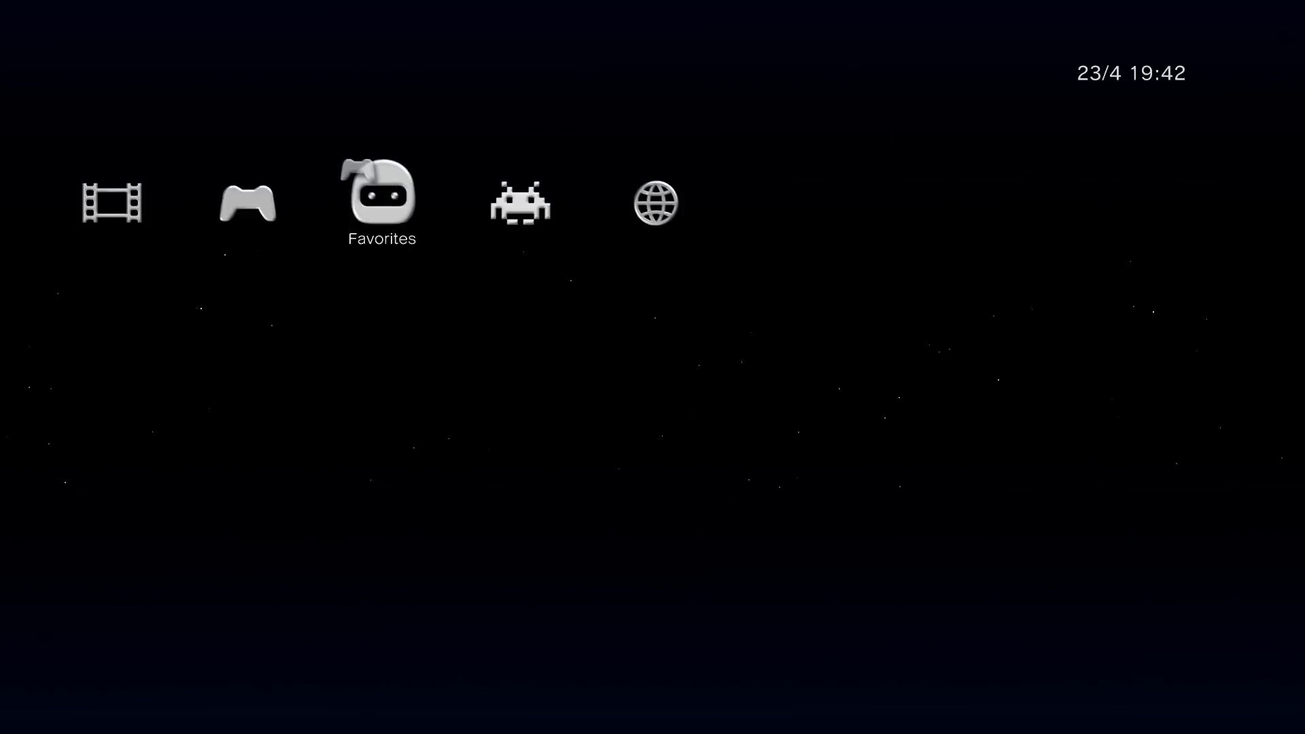
pyautogui.press('Left')
pyautogui.press('Down')
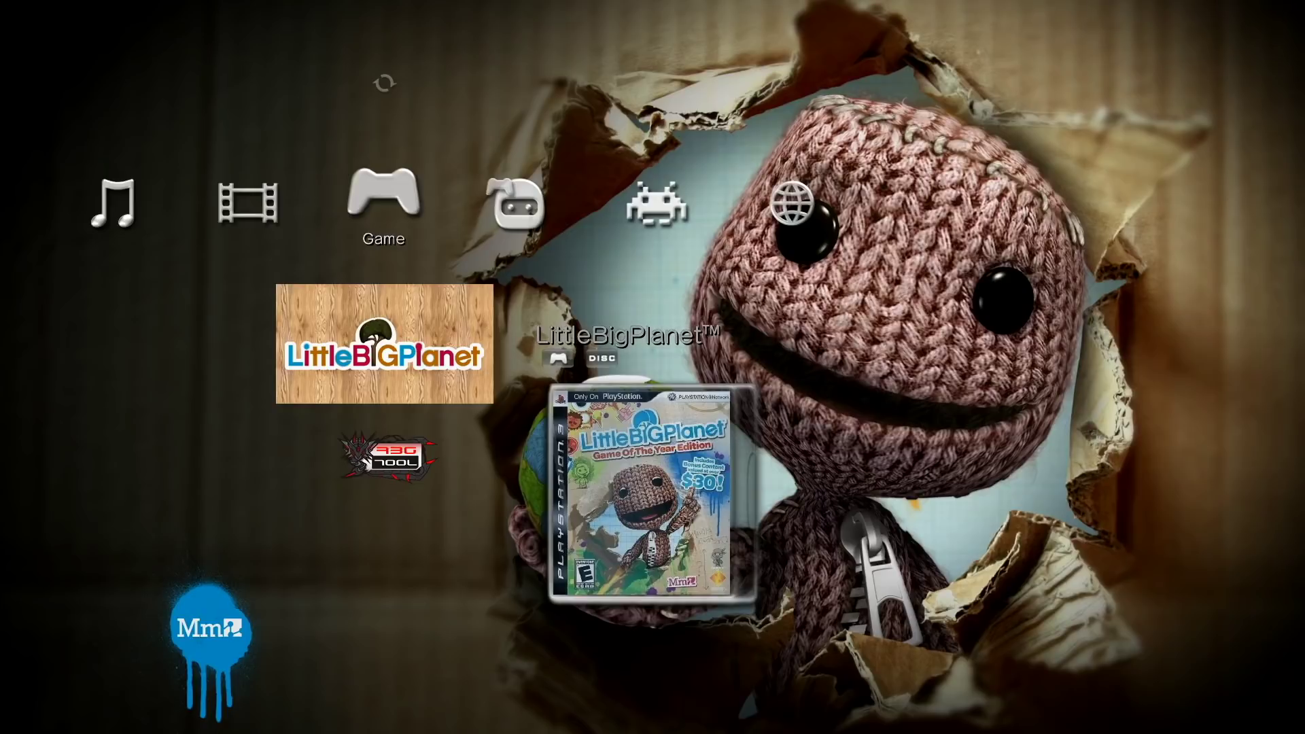
pyautogui.press('Down')
pyautogui.press('Up')
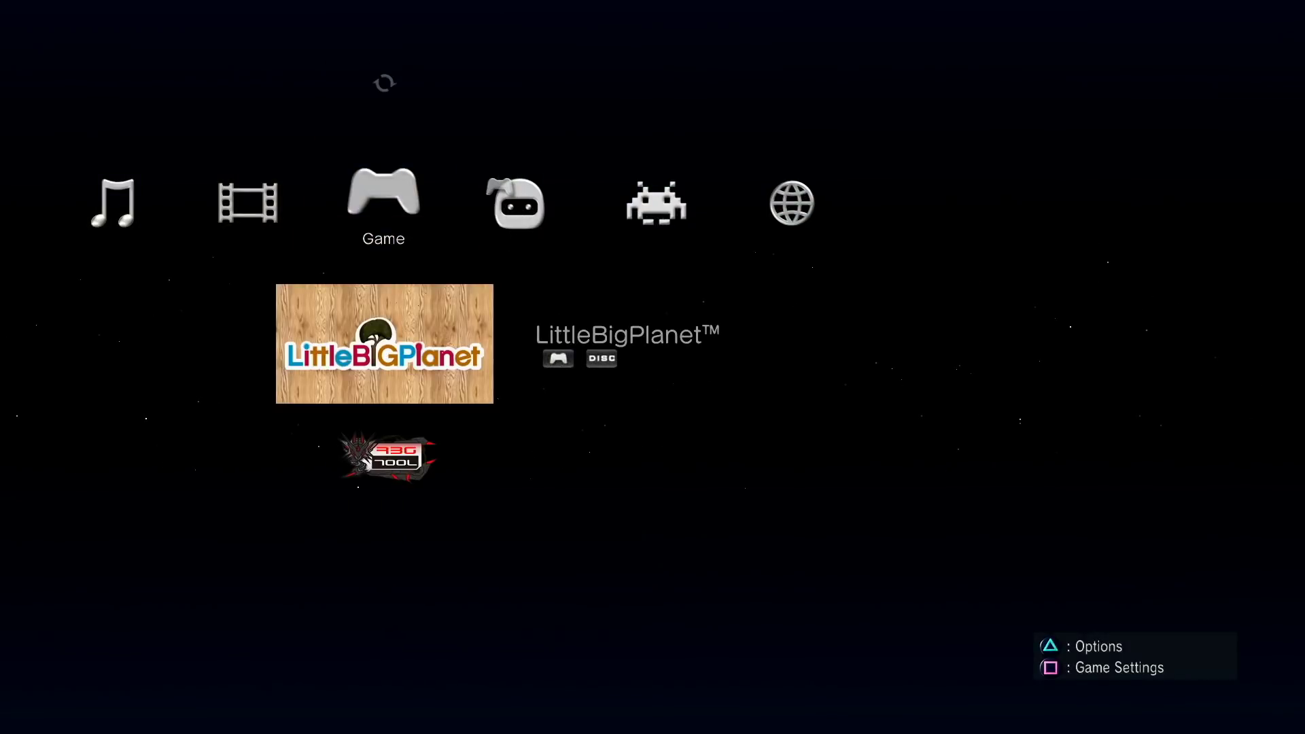
pyautogui.press('Menu')
pyautogui.press('Up')
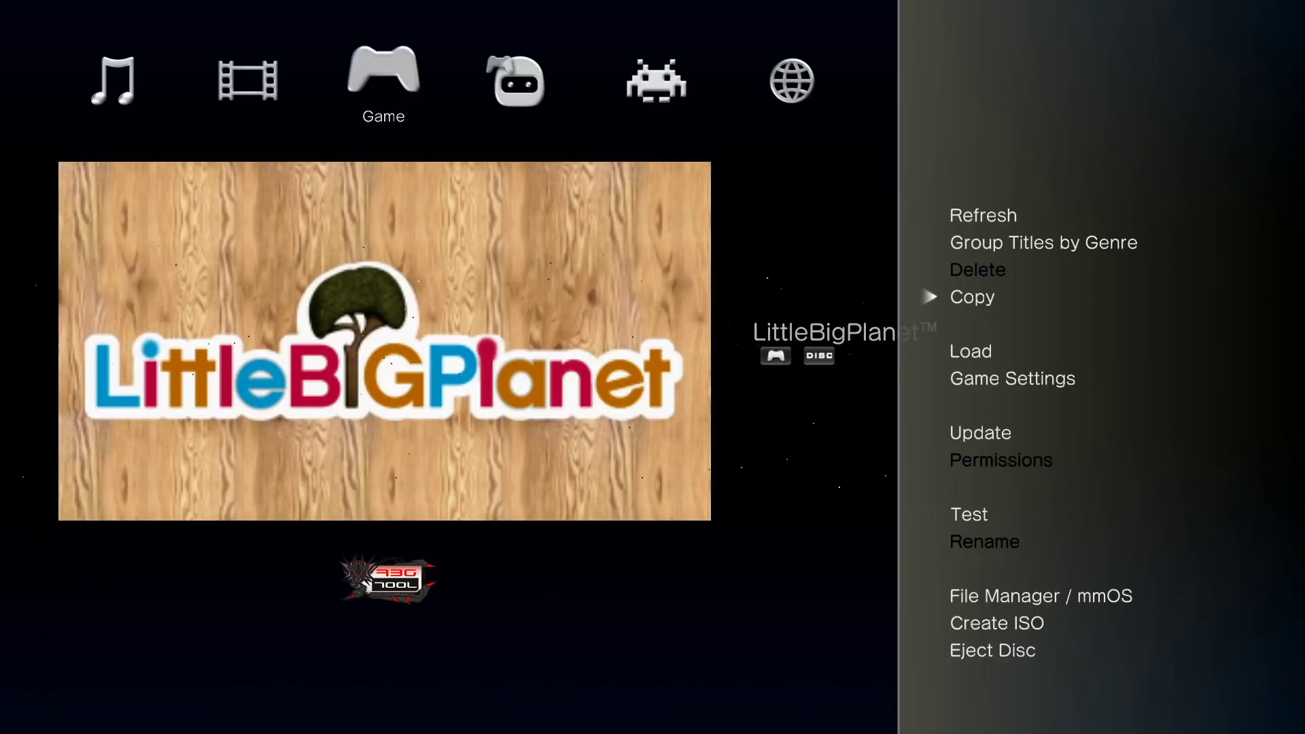
pyautogui.press('Return')
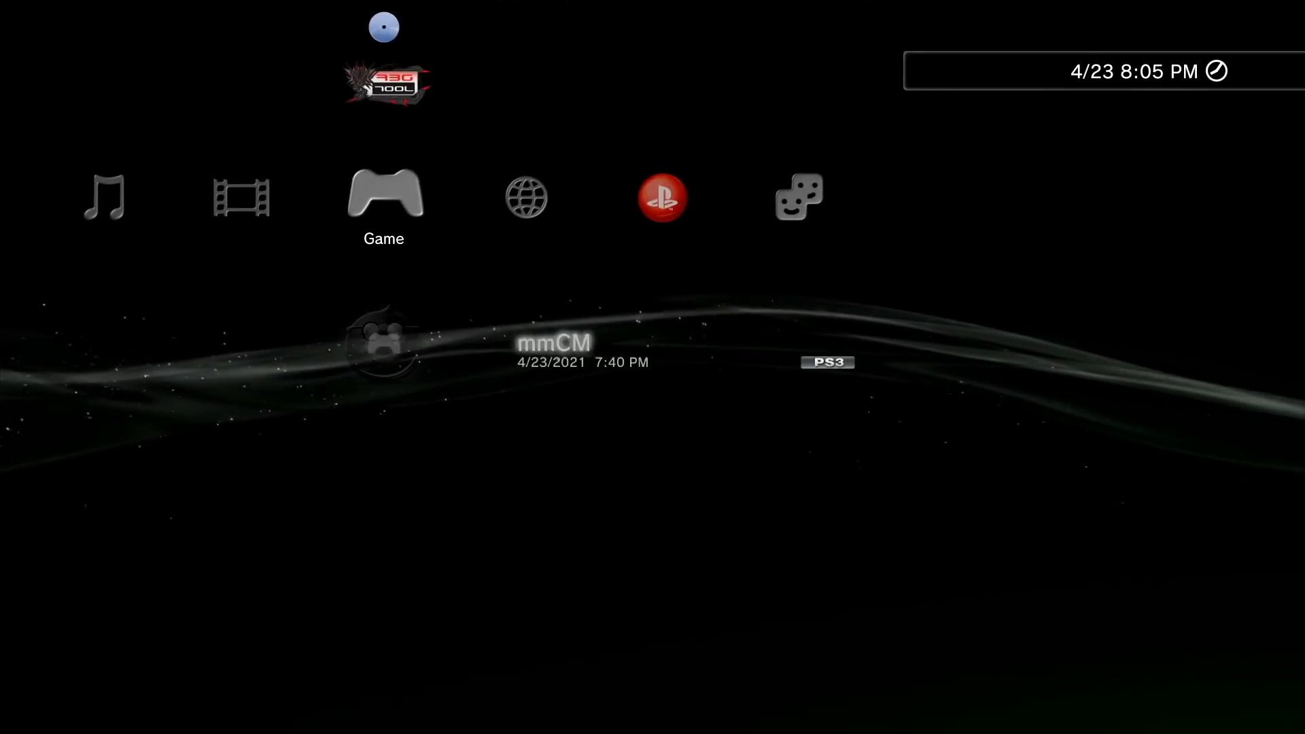
# - Select the LittleBigPlanet disc entry in the PS3 Game category
pyautogui.press('Up')
pyautogui.press('Up')
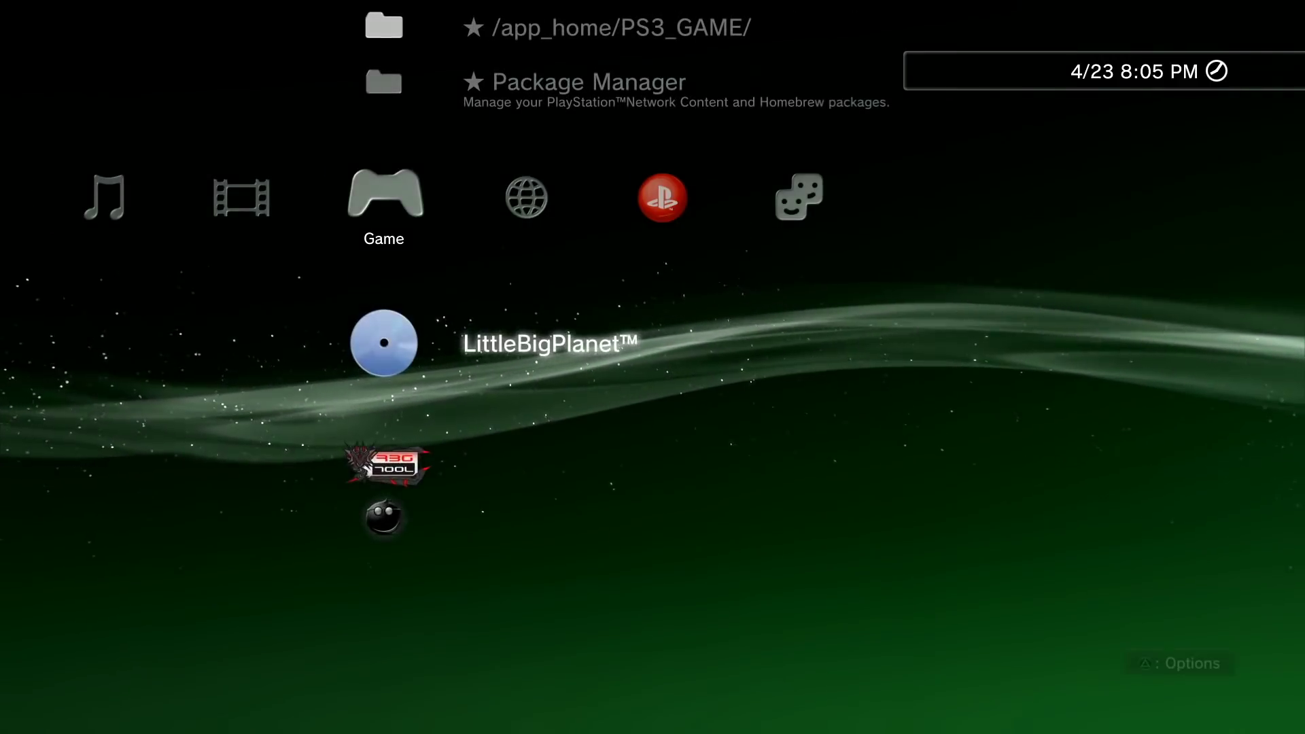